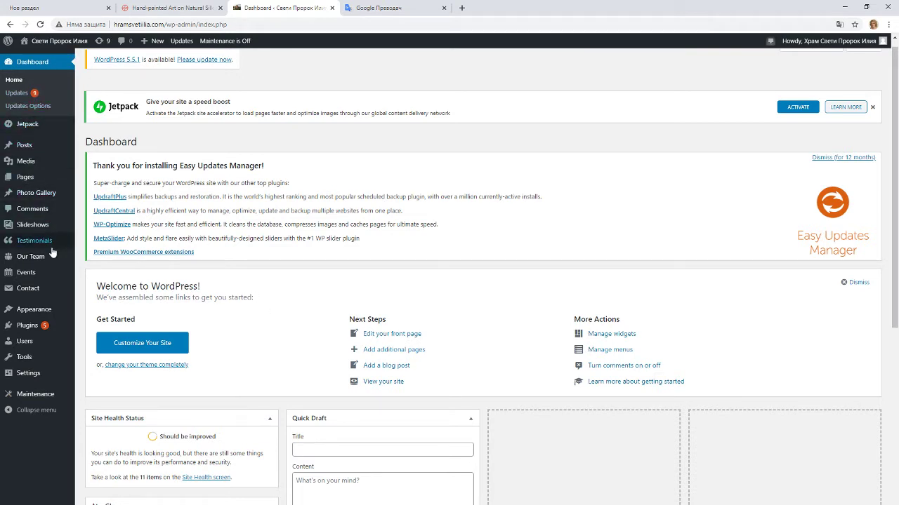
Set the site language to Български in the general settings and save the changes
{"action": "mouse_move", "coordinate": [56, 282]}
{"action": "mouse_move", "coordinate": [49, 162]}
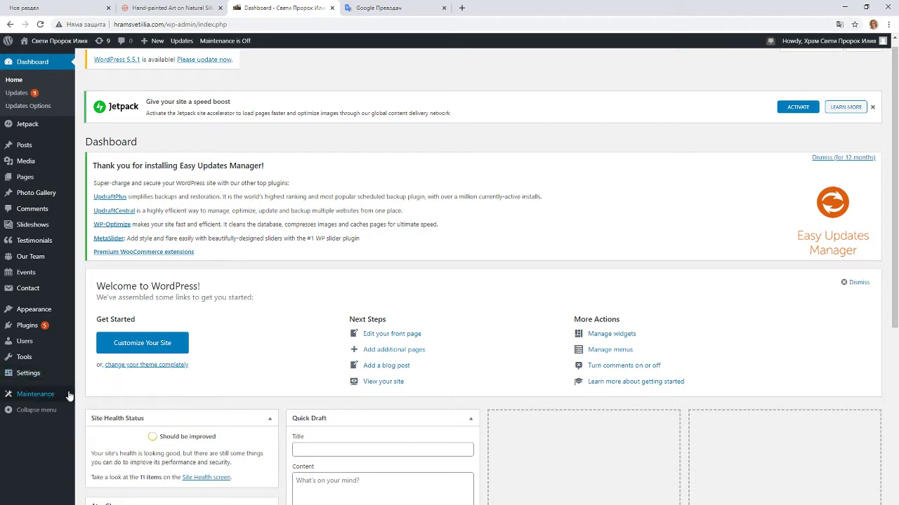
{"action": "mouse_move", "coordinate": [19, 379]}
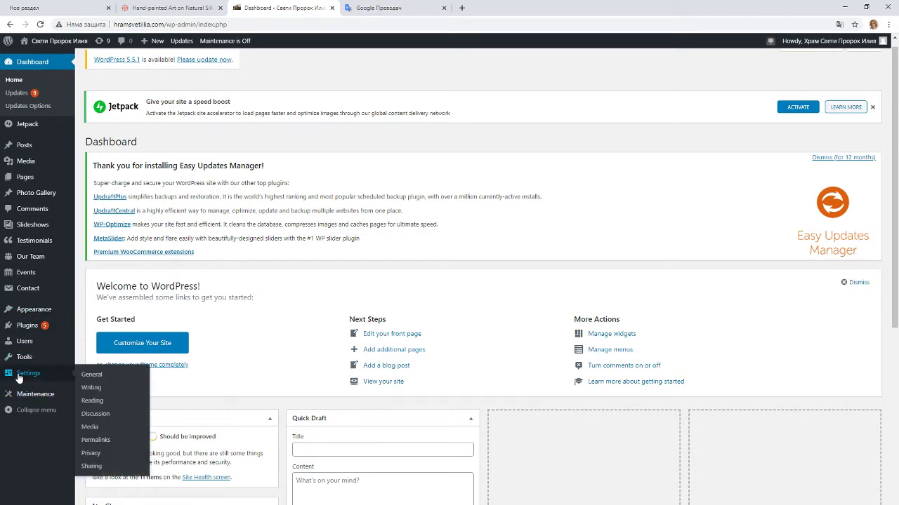
{"action": "left_click", "coordinate": [21, 377]}
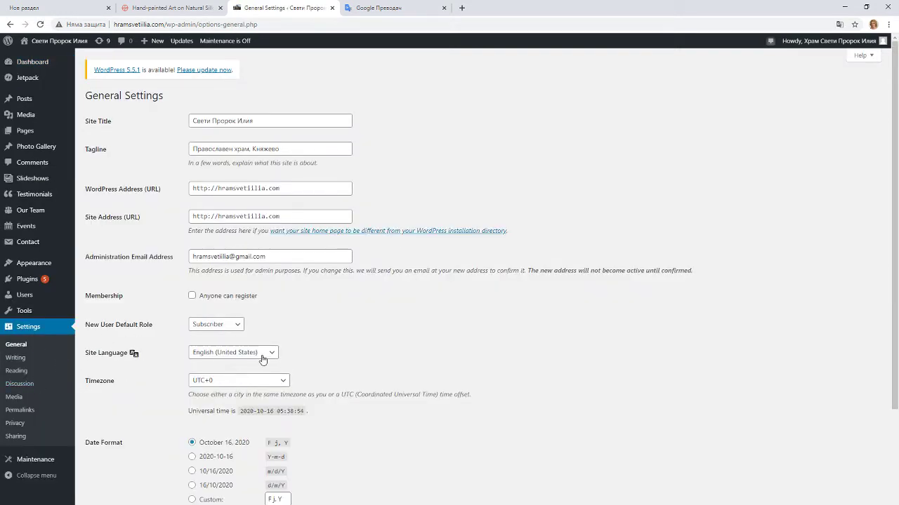
{"action": "left_click", "coordinate": [260, 358]}
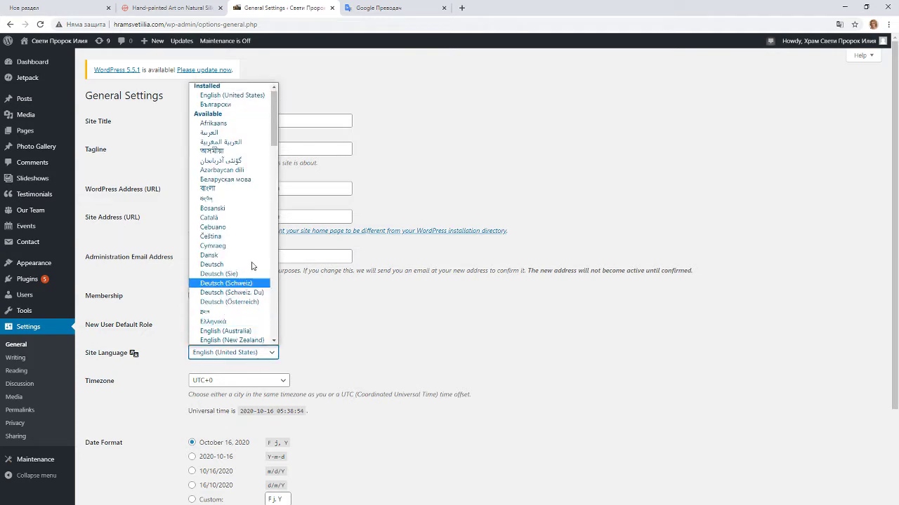
{"action": "left_click", "coordinate": [218, 104]}
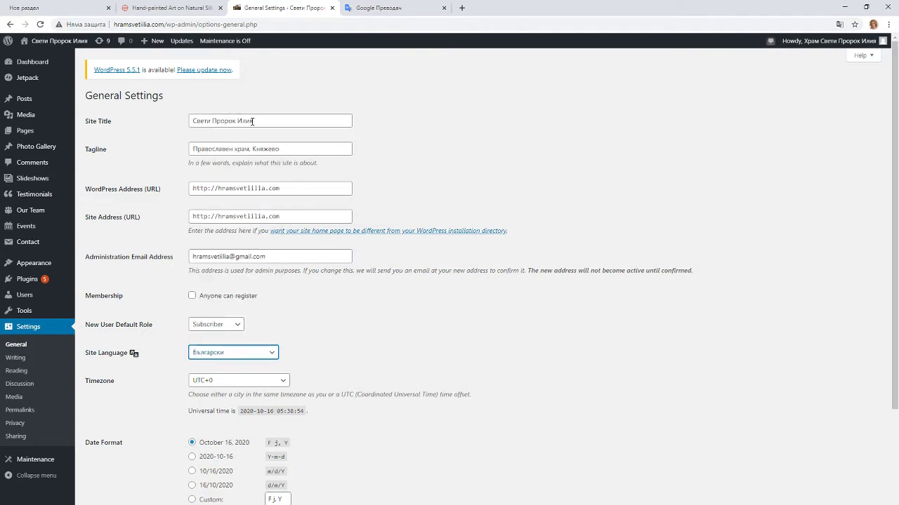
{"action": "scroll", "coordinate": [298, 330], "scroll_direction": "down", "scroll_amount": 2}
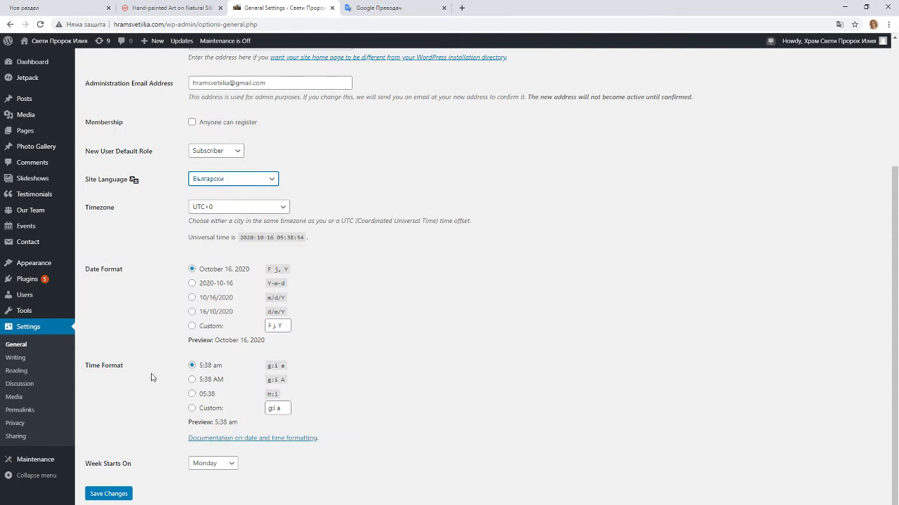
{"action": "scroll", "coordinate": [210, 309], "scroll_direction": "up", "scroll_amount": 2}
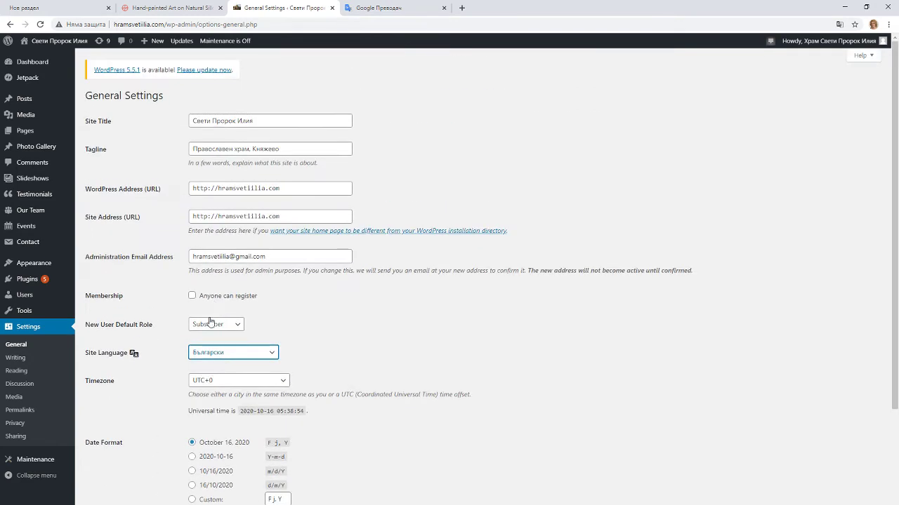
{"action": "scroll", "coordinate": [211, 320], "scroll_direction": "down", "scroll_amount": 2}
{"action": "left_click", "coordinate": [116, 495]}
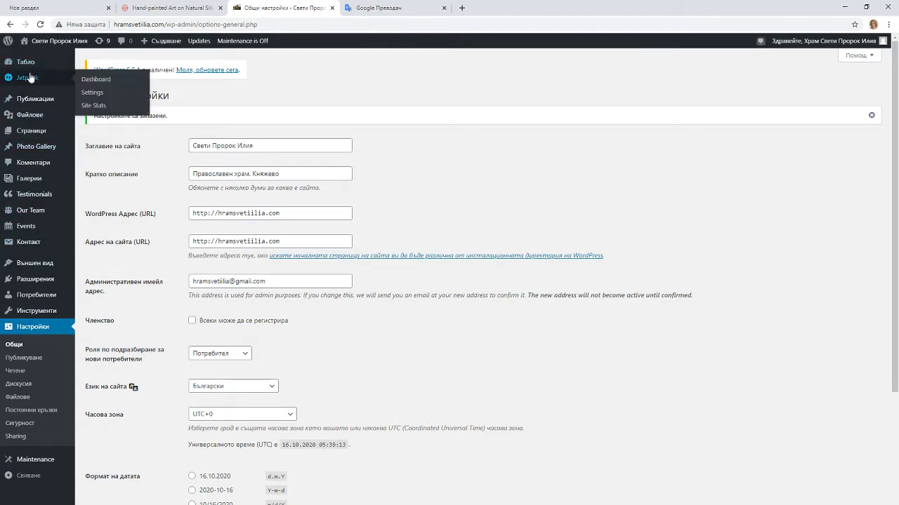
Return to the dashboard home and review its widgets and the translated admin sections
{"action": "mouse_move", "coordinate": [28, 68]}
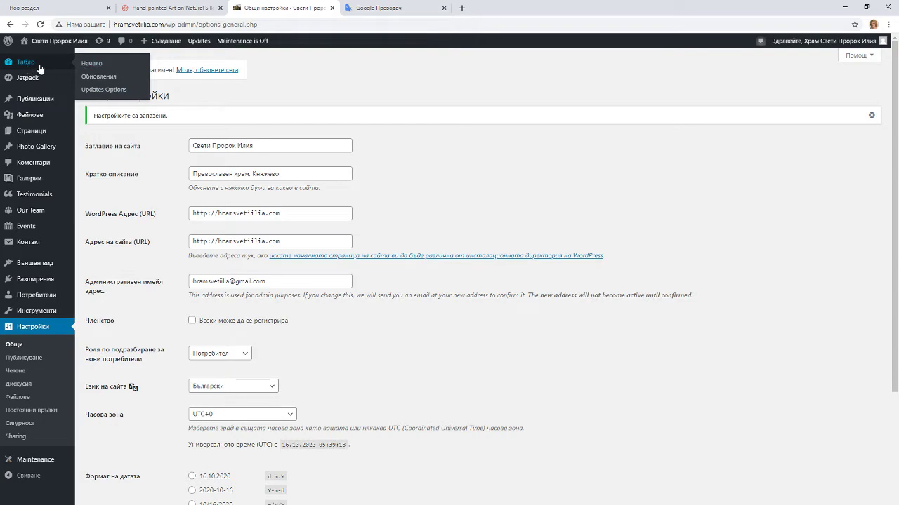
{"action": "left_click", "coordinate": [40, 69]}
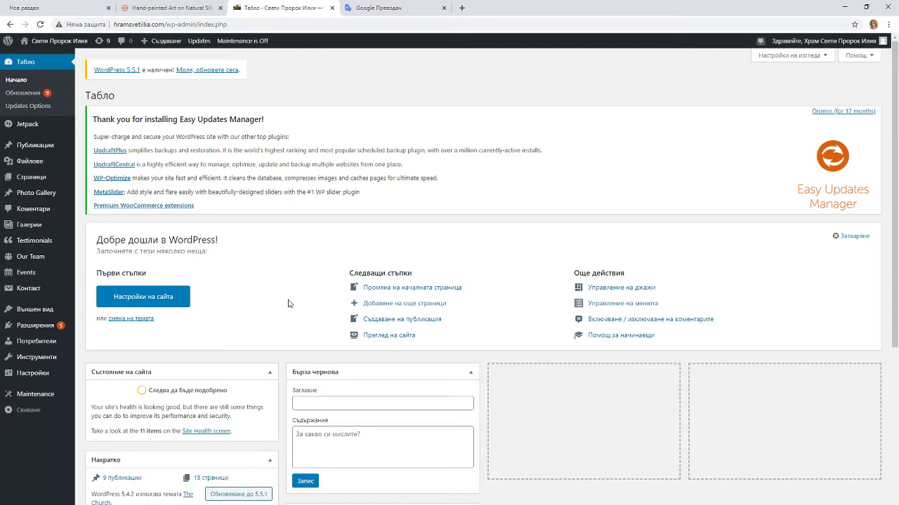
{"action": "scroll", "coordinate": [287, 304], "scroll_direction": "down", "scroll_amount": 3}
{"action": "scroll", "coordinate": [286, 312], "scroll_direction": "up", "scroll_amount": 3}
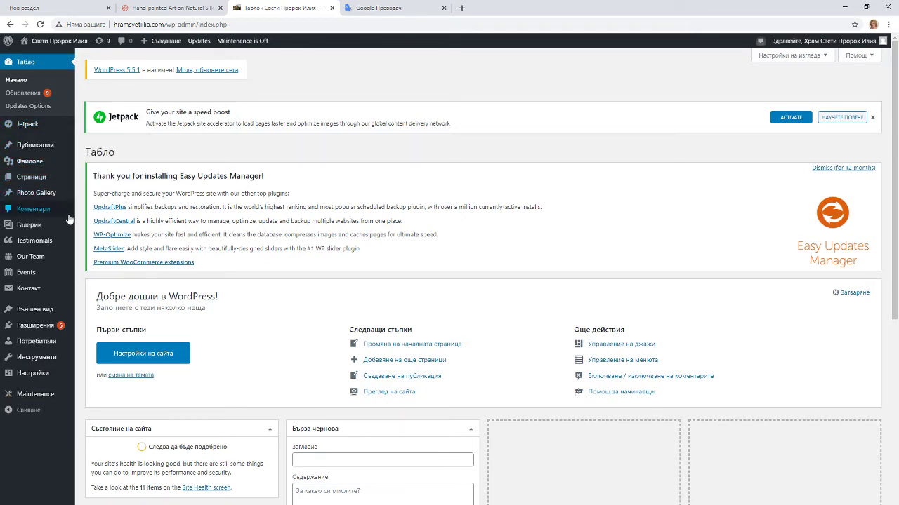
{"action": "mouse_move", "coordinate": [54, 193]}
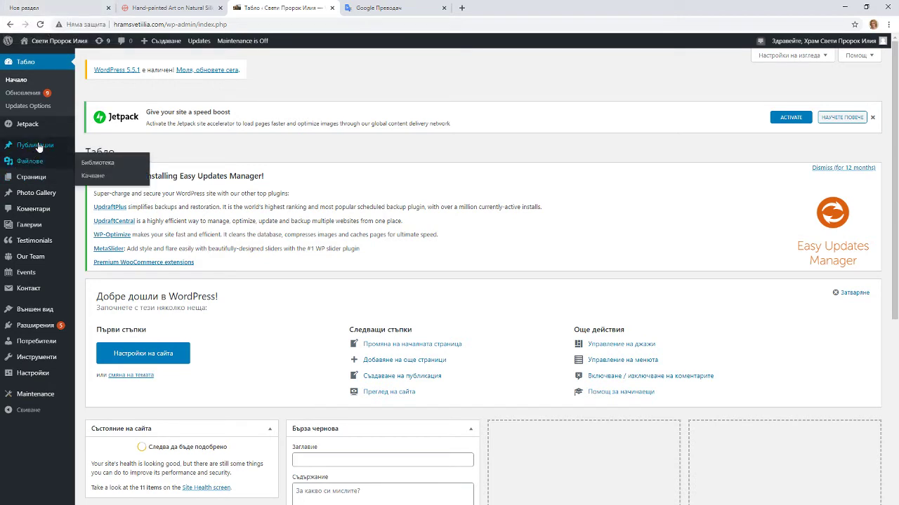
{"action": "mouse_move", "coordinate": [41, 147]}
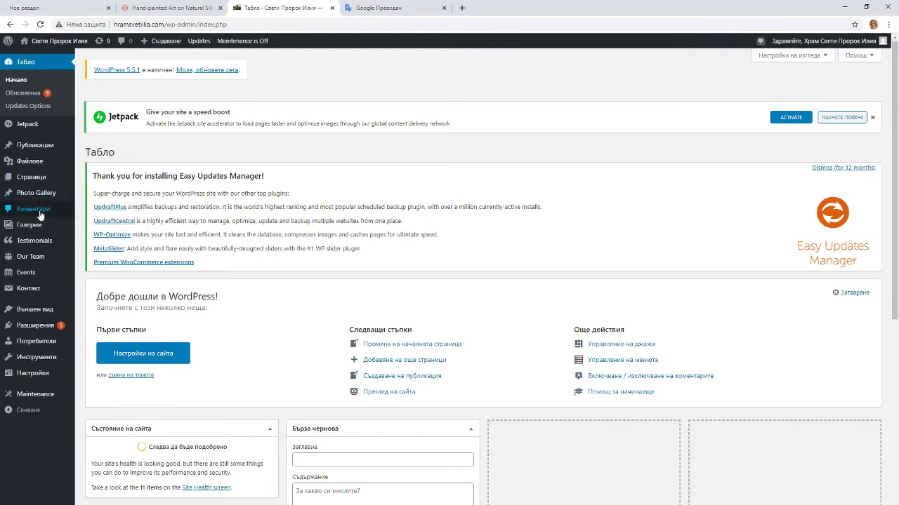
{"action": "mouse_move", "coordinate": [57, 274]}
{"action": "mouse_move", "coordinate": [61, 295]}
{"action": "mouse_move", "coordinate": [61, 248]}
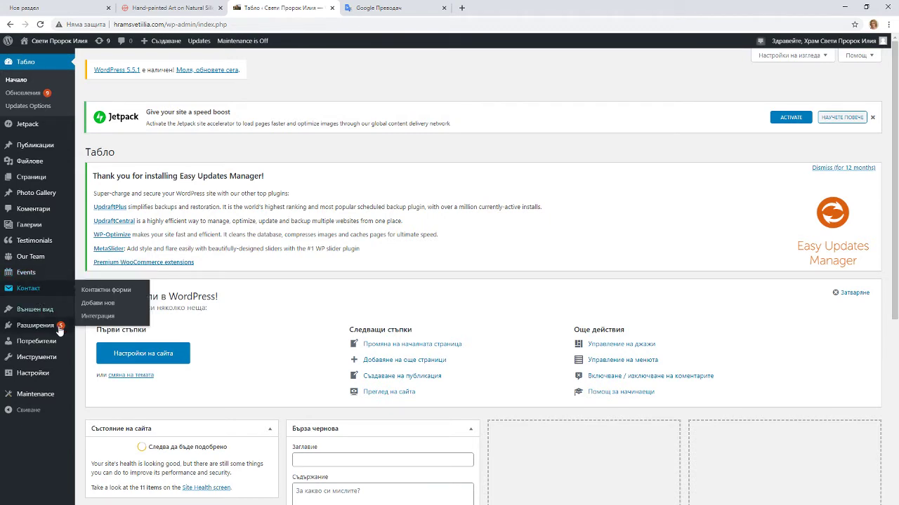
{"action": "mouse_move", "coordinate": [53, 319]}
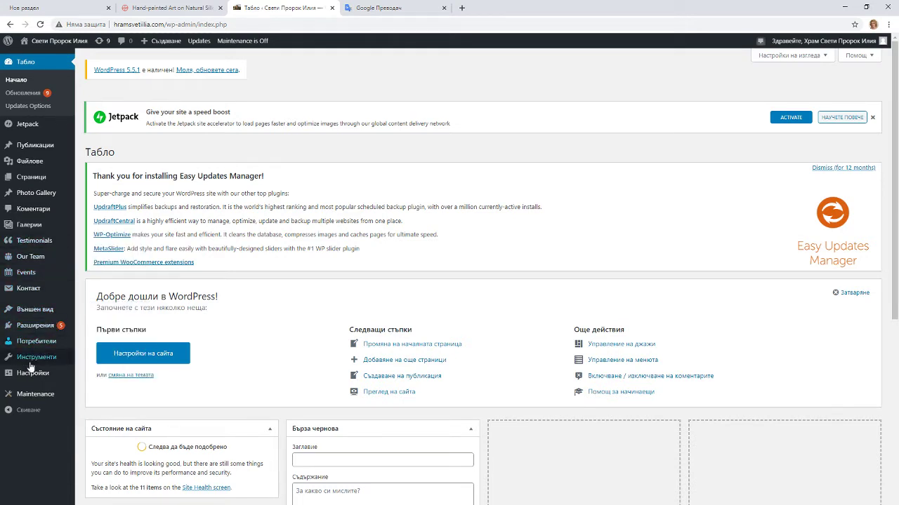
{"action": "mouse_move", "coordinate": [38, 378]}
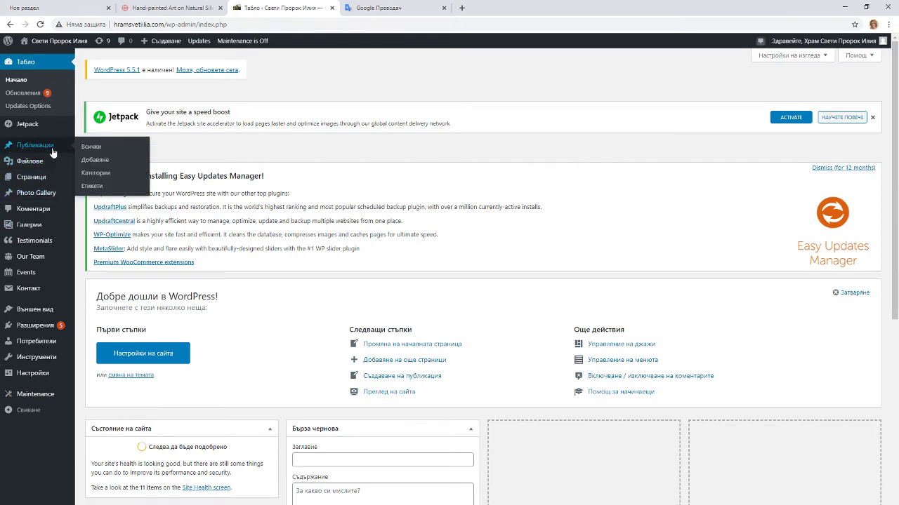
Look through the list of all site pages and open the Контакти page for editing
{"action": "left_click", "coordinate": [51, 180]}
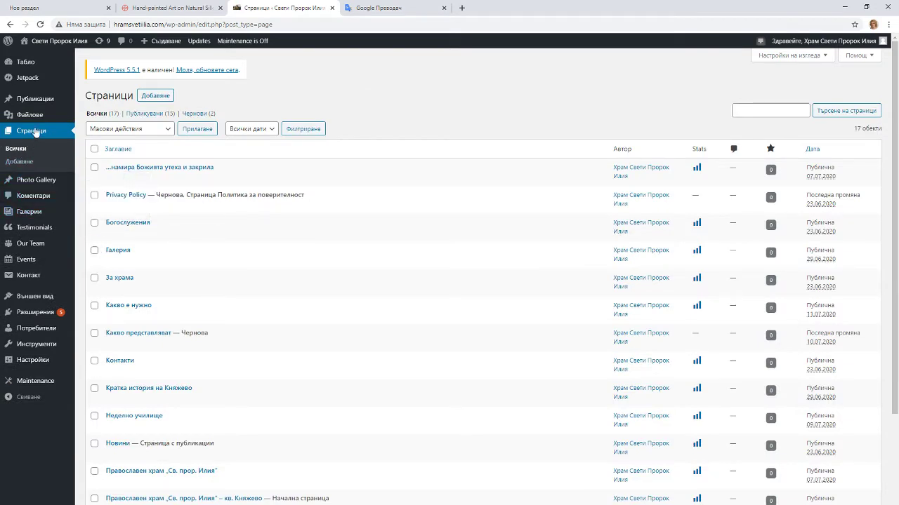
{"action": "scroll", "coordinate": [201, 284], "scroll_direction": "down", "scroll_amount": 1}
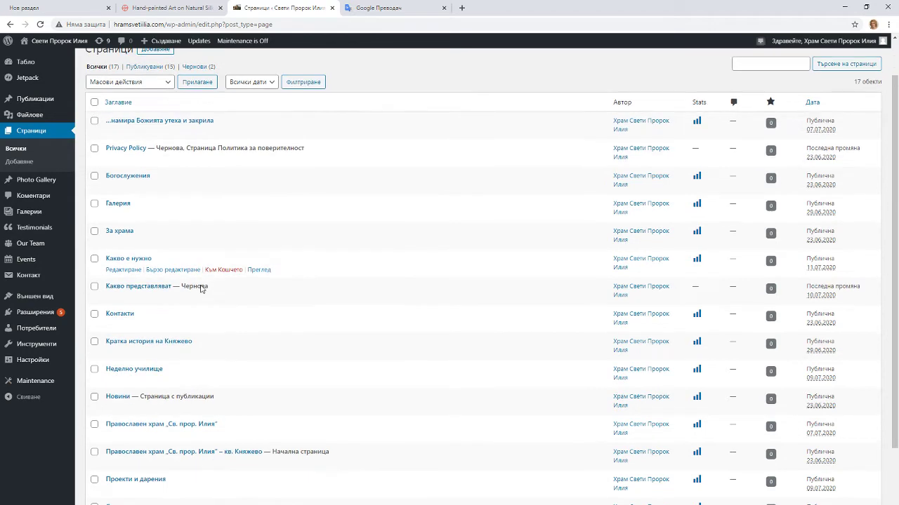
{"action": "scroll", "coordinate": [260, 364], "scroll_direction": "down", "scroll_amount": 2}
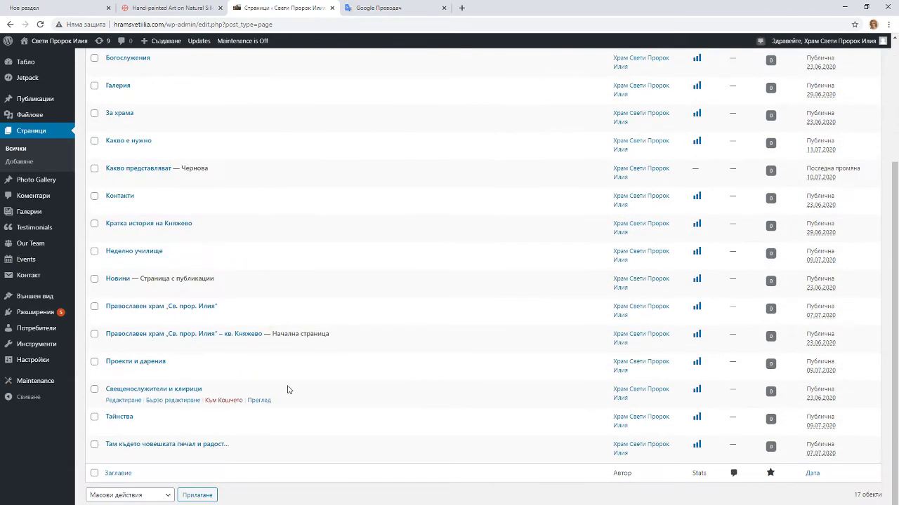
{"action": "scroll", "coordinate": [265, 361], "scroll_direction": "up", "scroll_amount": 3}
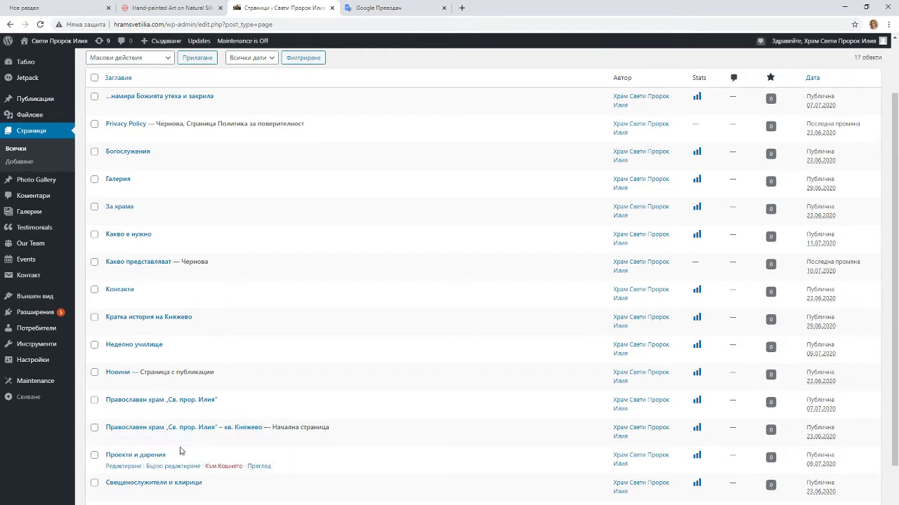
{"action": "scroll", "coordinate": [200, 454], "scroll_direction": "down", "scroll_amount": 3}
{"action": "scroll", "coordinate": [381, 473], "scroll_direction": "up", "scroll_amount": 5}
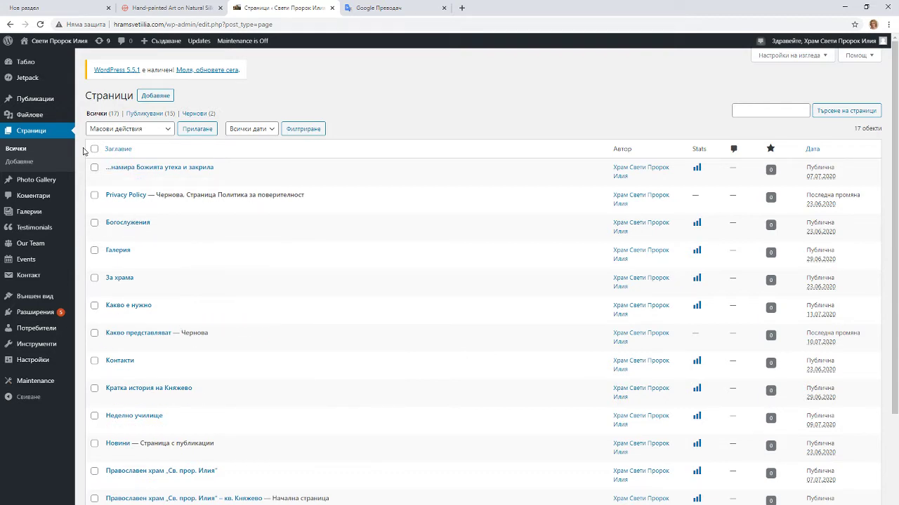
{"action": "left_click", "coordinate": [117, 361]}
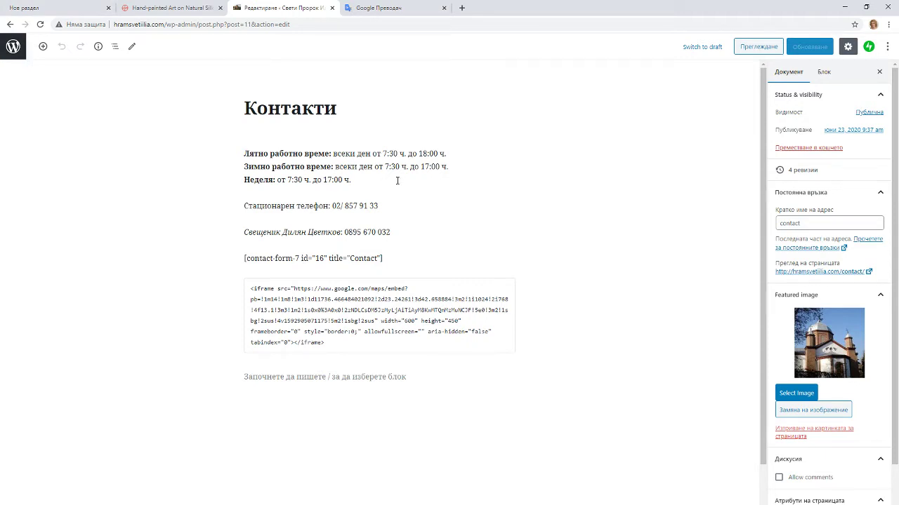
Select the Лятно работно време label in the working-hours paragraph and inspect its block settings and link options
{"action": "left_click", "coordinate": [245, 153]}
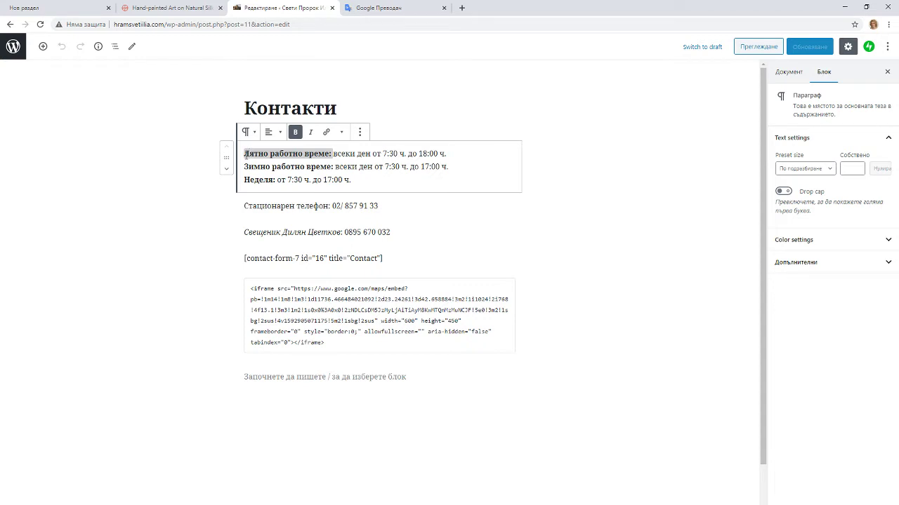
{"action": "left_click", "coordinate": [823, 74]}
{"action": "left_click", "coordinate": [326, 132]}
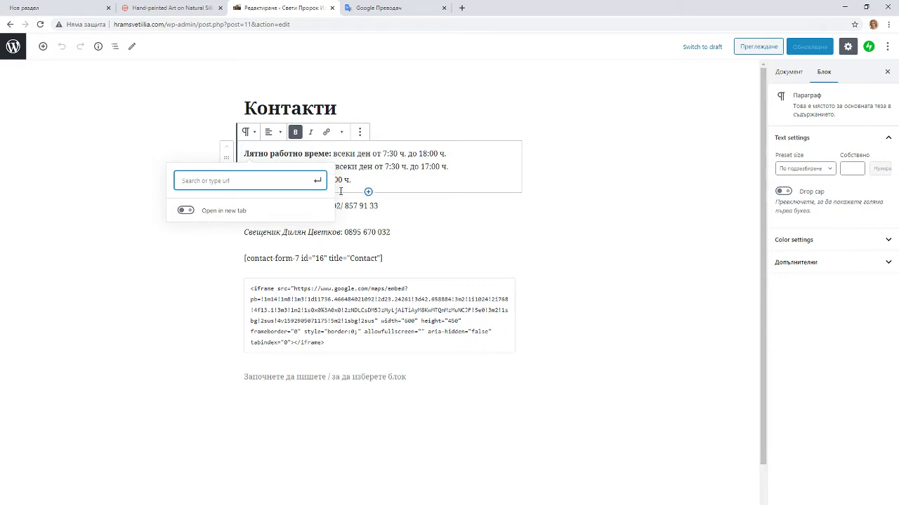
{"action": "left_click", "coordinate": [412, 182]}
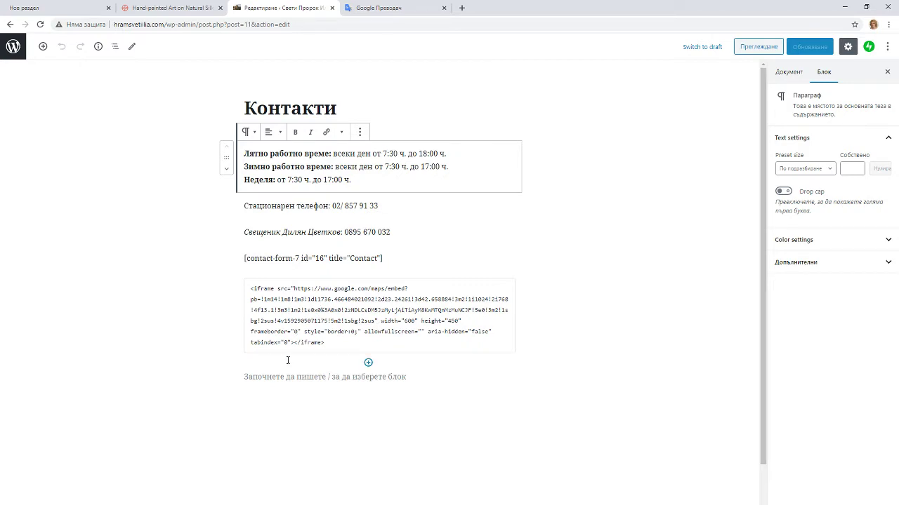
Browse the block library, including the most used blocks and the Форматиране category, without inserting a block
{"action": "left_click", "coordinate": [43, 48]}
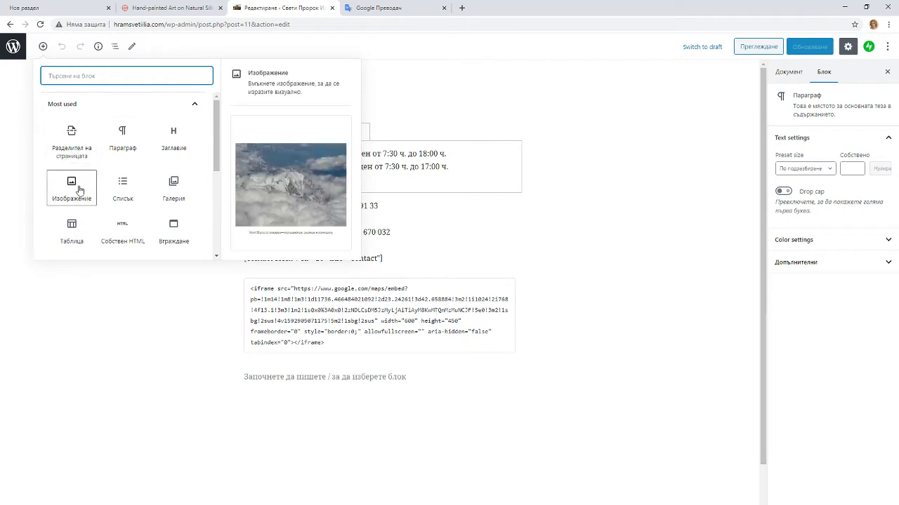
{"action": "scroll", "coordinate": [80, 230], "scroll_direction": "down", "scroll_amount": 2}
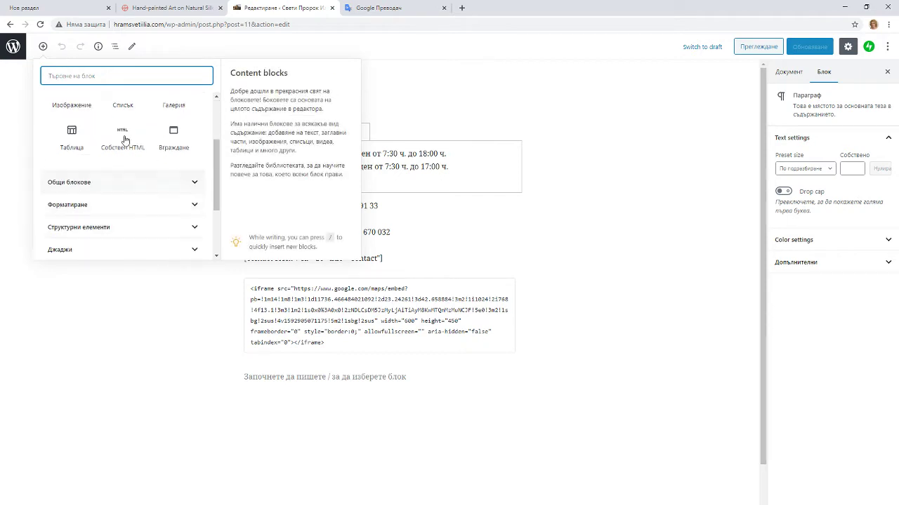
{"action": "left_click", "coordinate": [156, 208]}
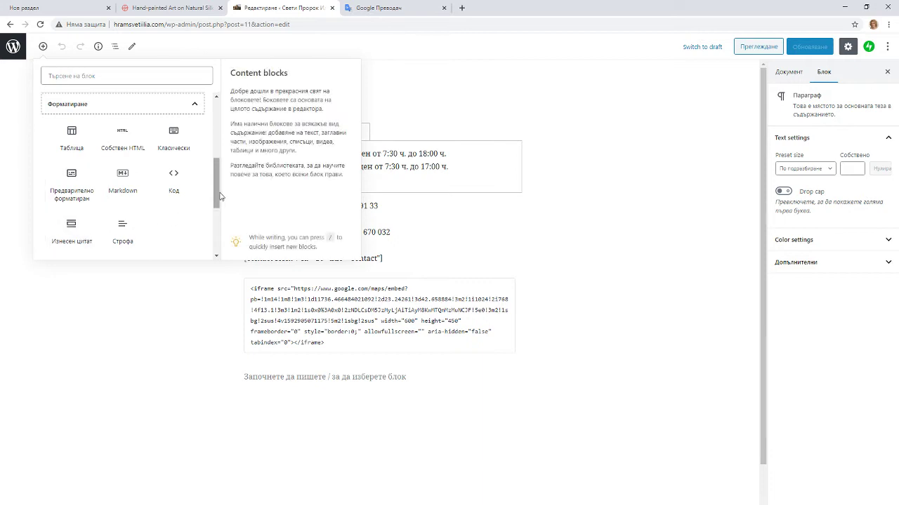
{"action": "left_click", "coordinate": [151, 109]}
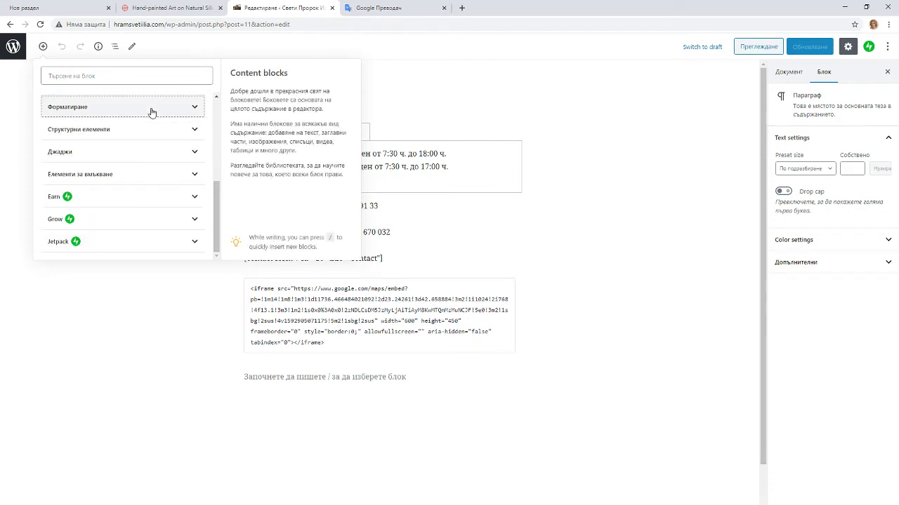
{"action": "scroll", "coordinate": [130, 220], "scroll_direction": "up", "scroll_amount": 3}
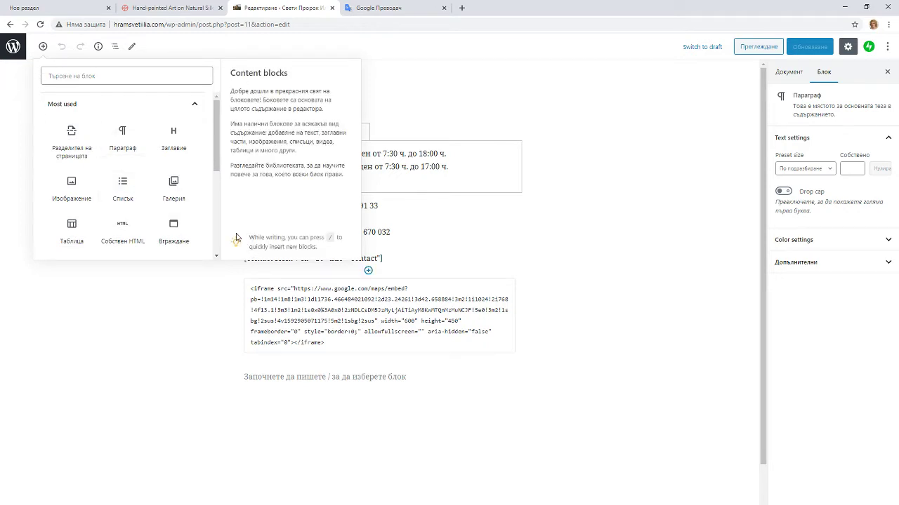
{"action": "left_click", "coordinate": [190, 267]}
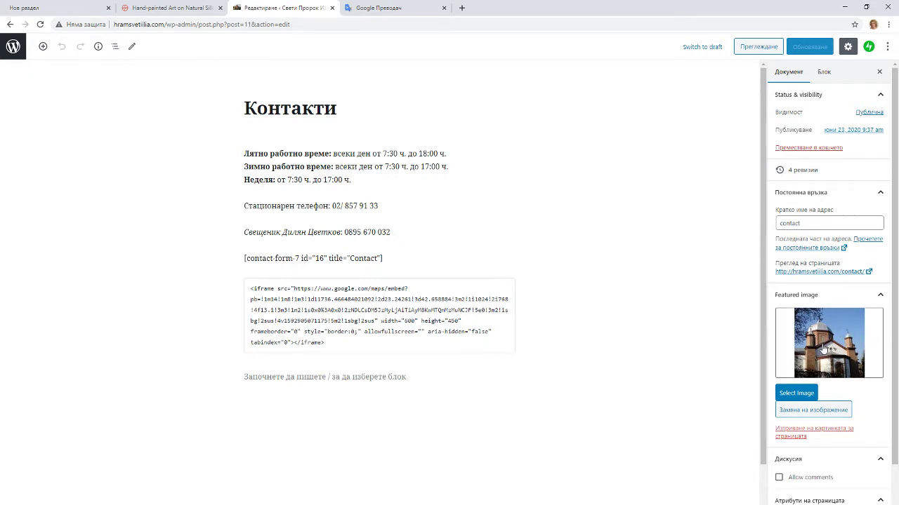
Examine the Контакти page's document settings: the URL slug, featured image and available page templates
{"action": "double_click", "coordinate": [796, 223]}
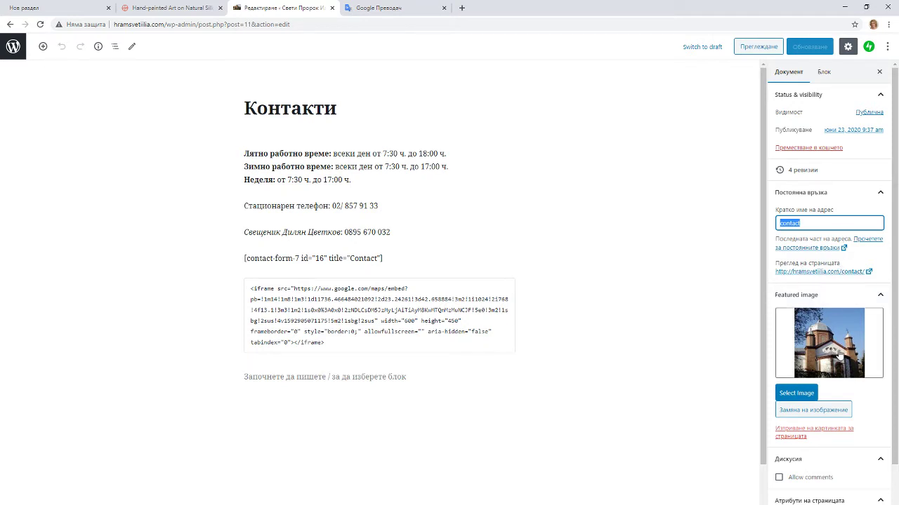
{"action": "scroll", "coordinate": [832, 431], "scroll_direction": "down", "scroll_amount": 1}
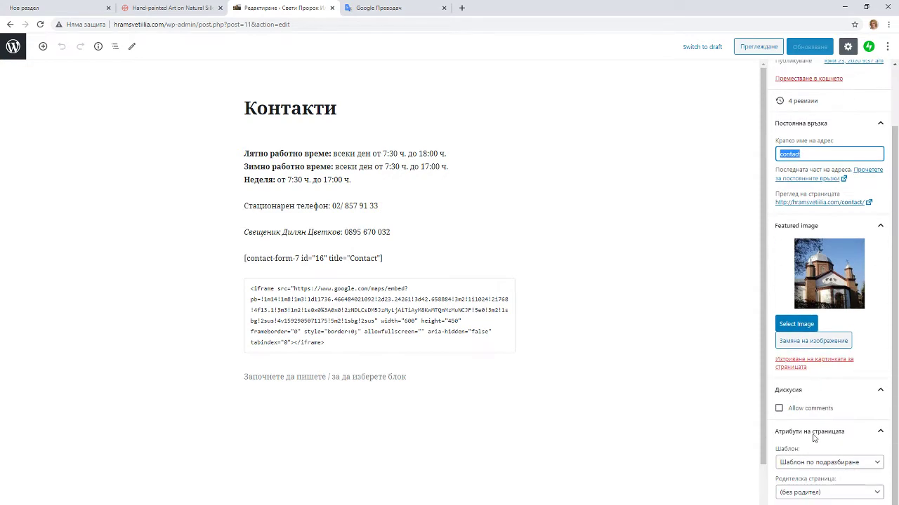
{"action": "left_click", "coordinate": [860, 465]}
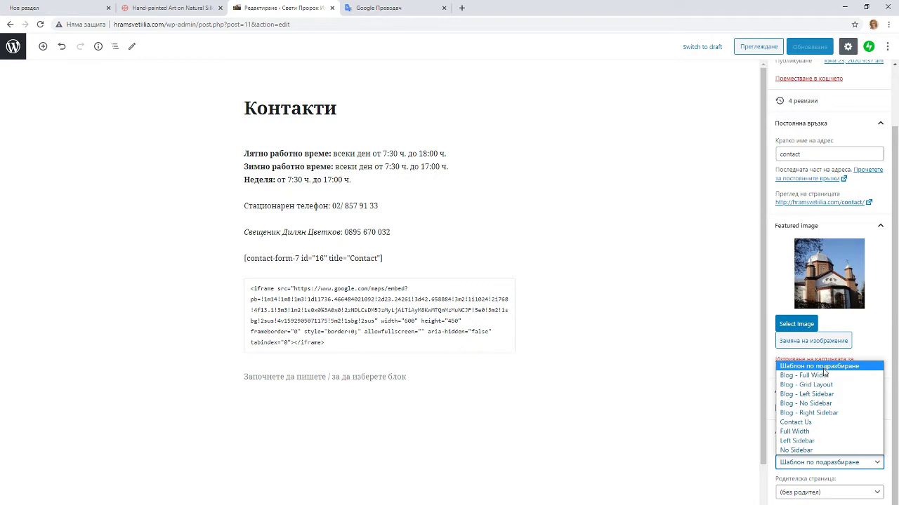
{"action": "left_click", "coordinate": [711, 424]}
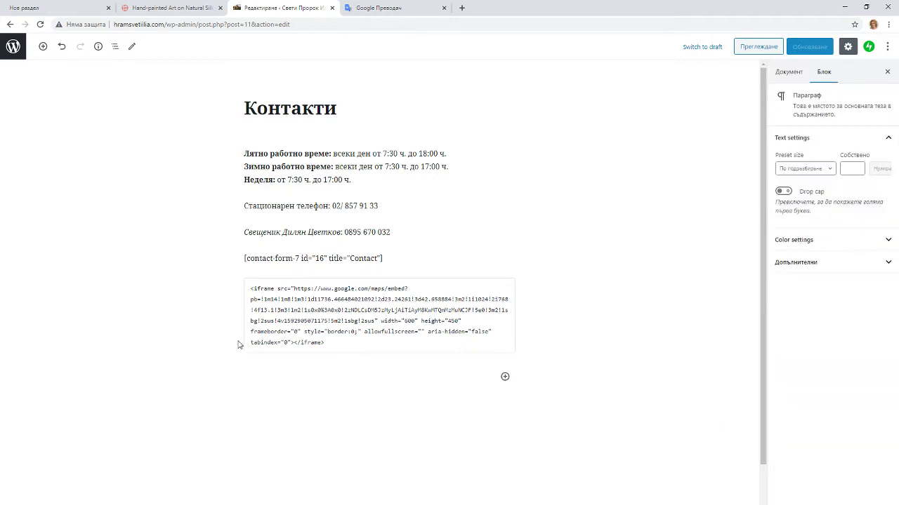
Return from the Контакти editor to the list of all site pages and look through it
{"action": "left_click", "coordinate": [11, 25]}
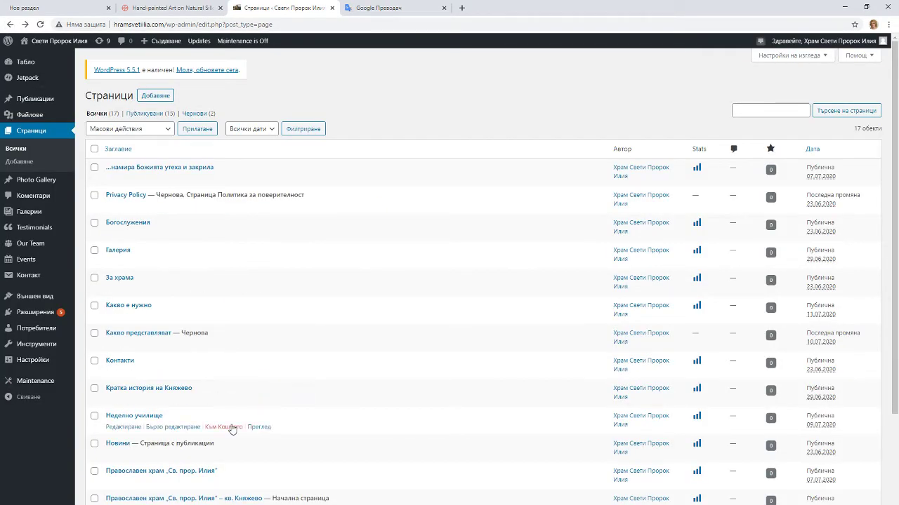
{"action": "scroll", "coordinate": [232, 429], "scroll_direction": "down", "scroll_amount": 2}
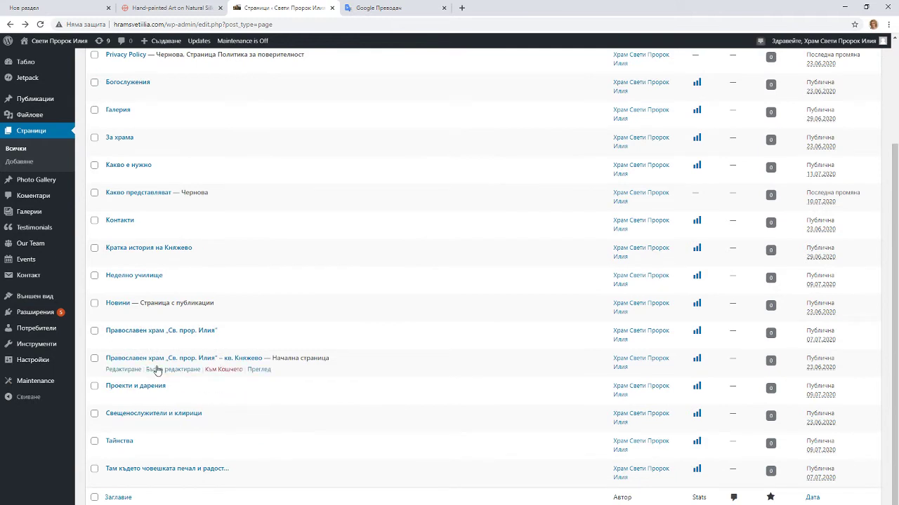
{"action": "scroll", "coordinate": [158, 397], "scroll_direction": "up", "scroll_amount": 2}
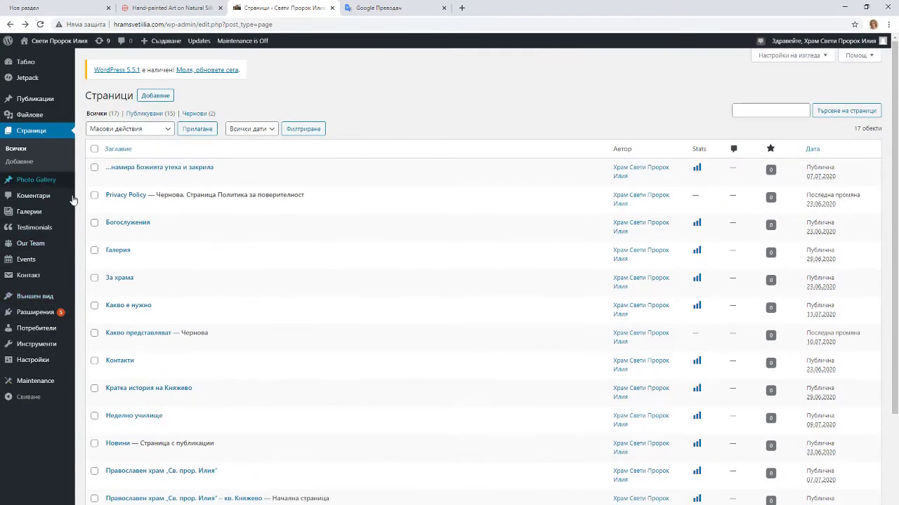
Show the list of all Публикации and open the КРЪЩЕНИЕ post for editing
{"action": "left_click", "coordinate": [39, 104]}
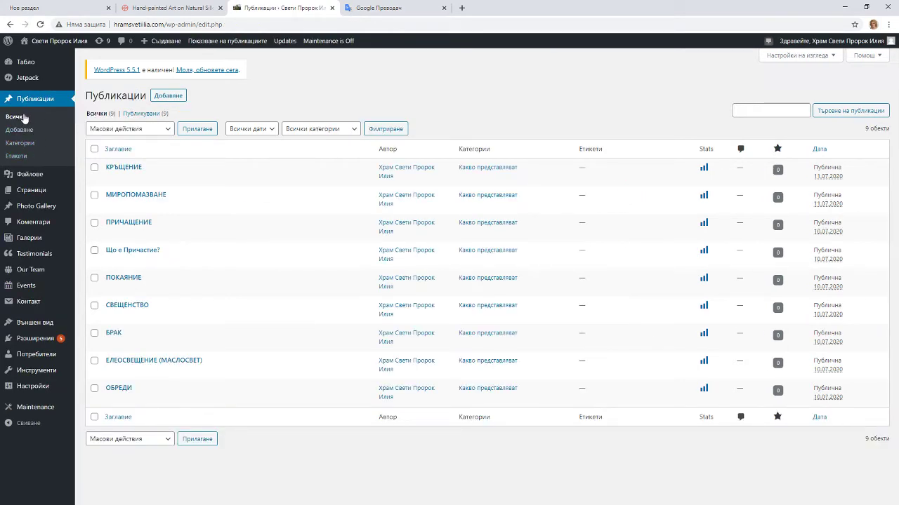
{"action": "mouse_move", "coordinate": [21, 163]}
{"action": "mouse_move", "coordinate": [148, 183]}
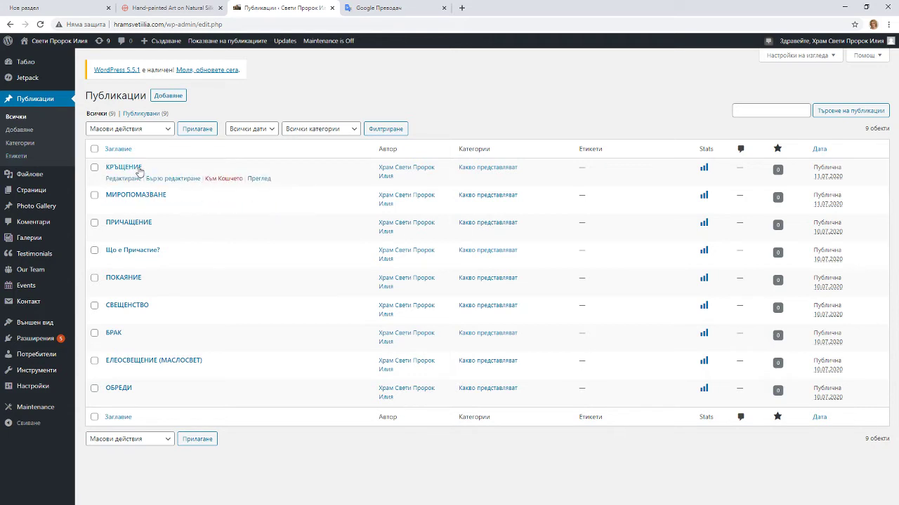
{"action": "left_click", "coordinate": [139, 169]}
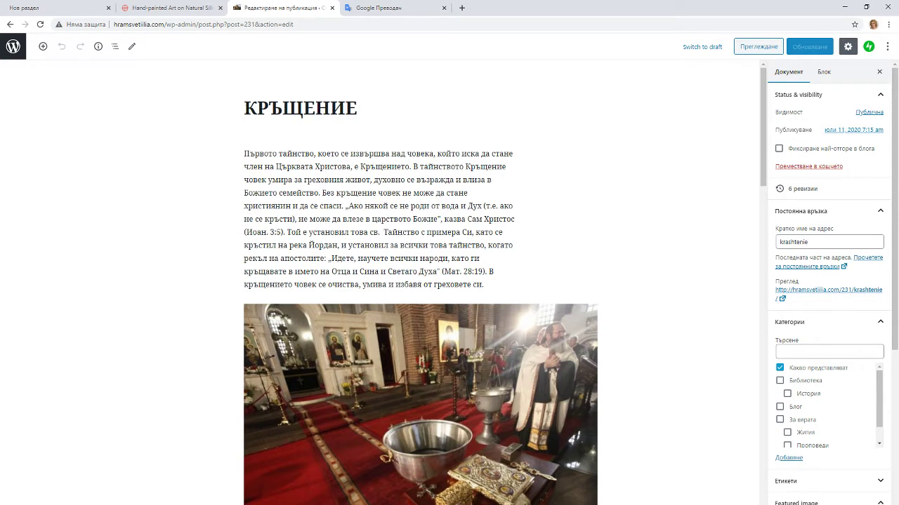
Examine the КРЪЩЕНИЕ post's title, permalink, URL slug and opening content
{"action": "left_click", "coordinate": [245, 111]}
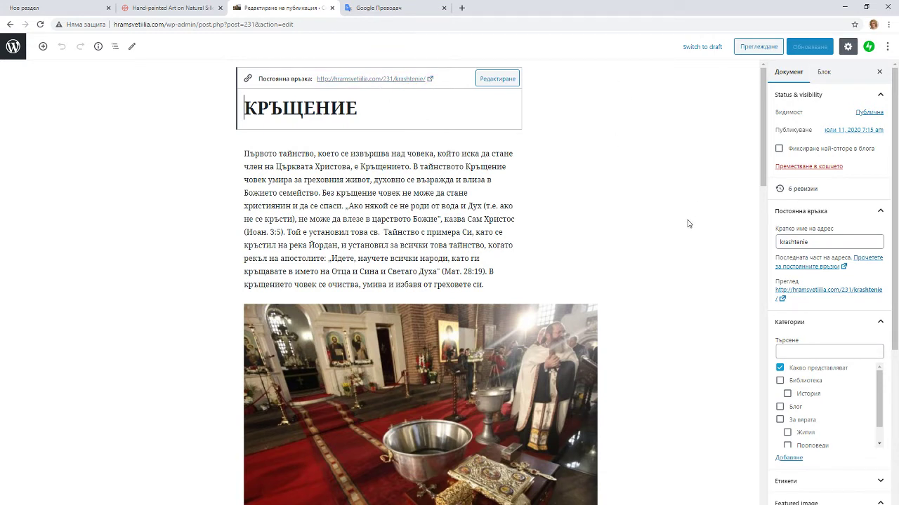
{"action": "left_click_drag", "start_coordinate": [805, 241], "coordinate": [770, 247]}
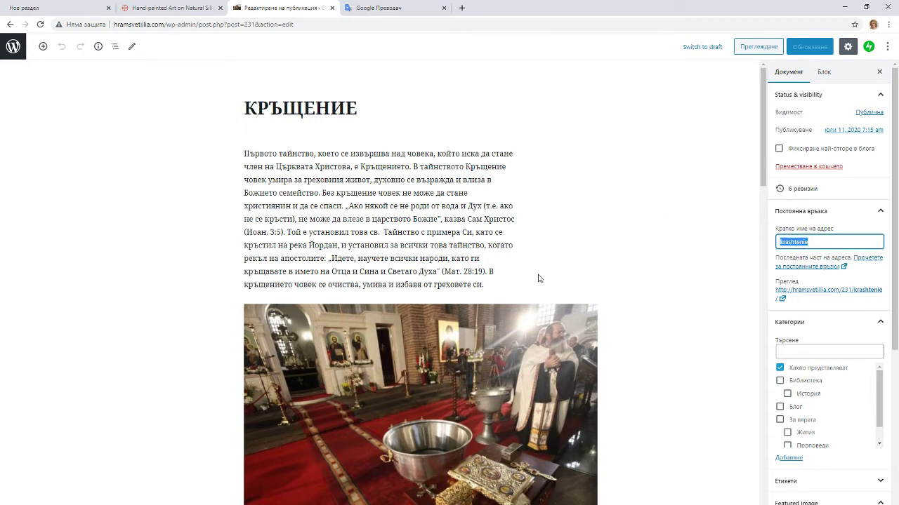
{"action": "scroll", "coordinate": [448, 188], "scroll_direction": "down", "scroll_amount": 1}
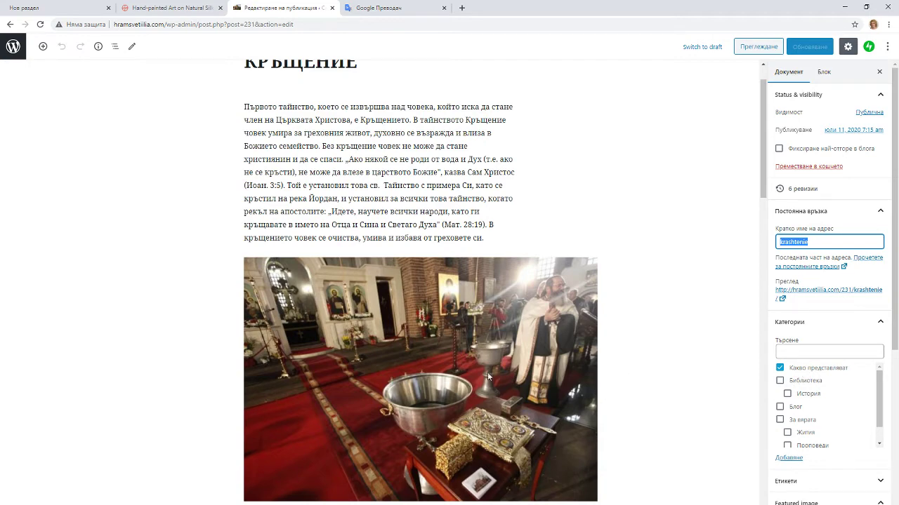
{"action": "scroll", "coordinate": [467, 383], "scroll_direction": "up", "scroll_amount": 1}
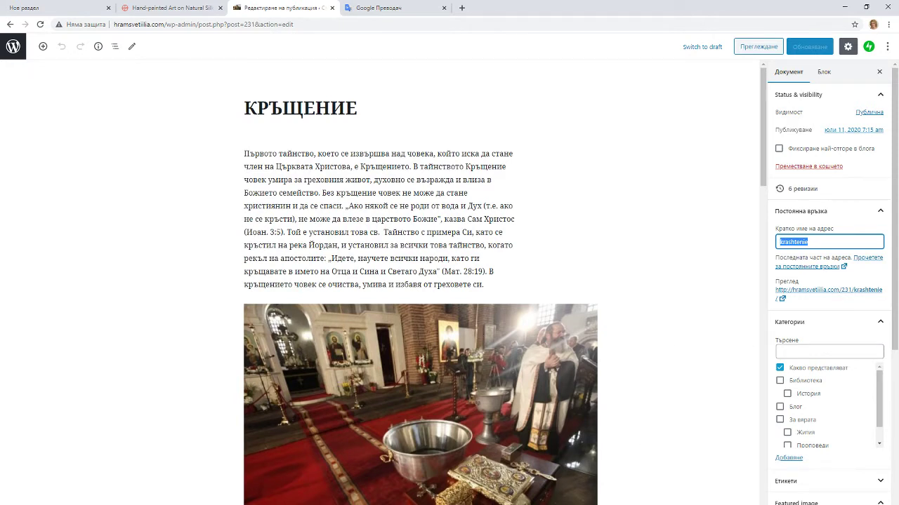
Examine the post's category list, the form for adding a new category and its available parent categories
{"action": "scroll", "coordinate": [837, 445], "scroll_direction": "down", "scroll_amount": 2}
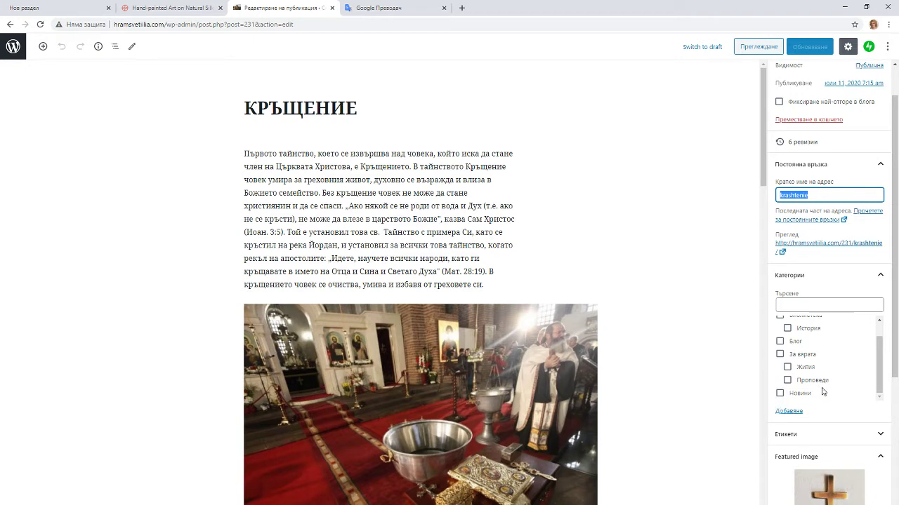
{"action": "scroll", "coordinate": [818, 407], "scroll_direction": "up", "scroll_amount": 2}
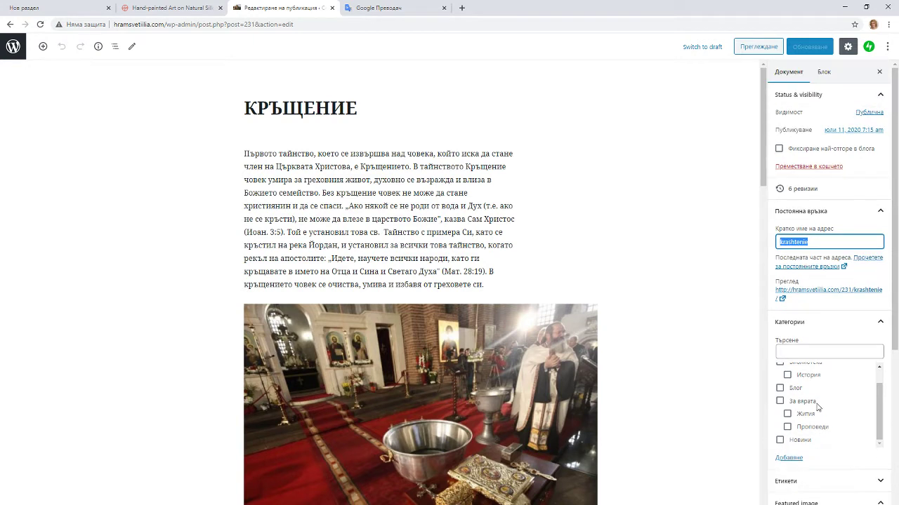
{"action": "left_click", "coordinate": [788, 458]}
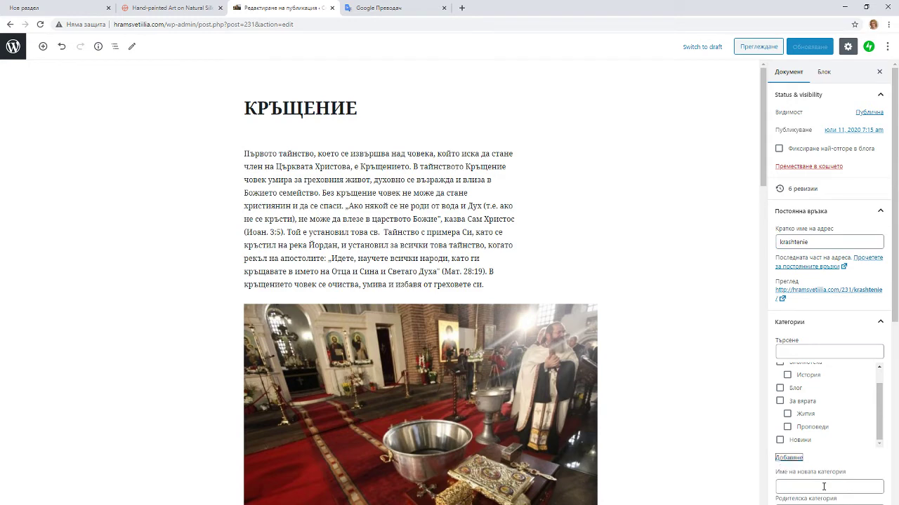
{"action": "scroll", "coordinate": [823, 484], "scroll_direction": "down", "scroll_amount": 1}
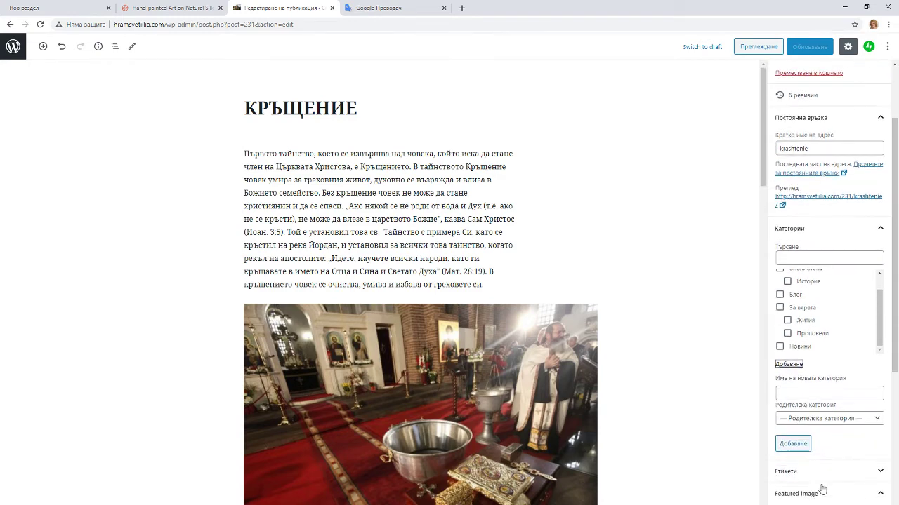
{"action": "left_click", "coordinate": [808, 421]}
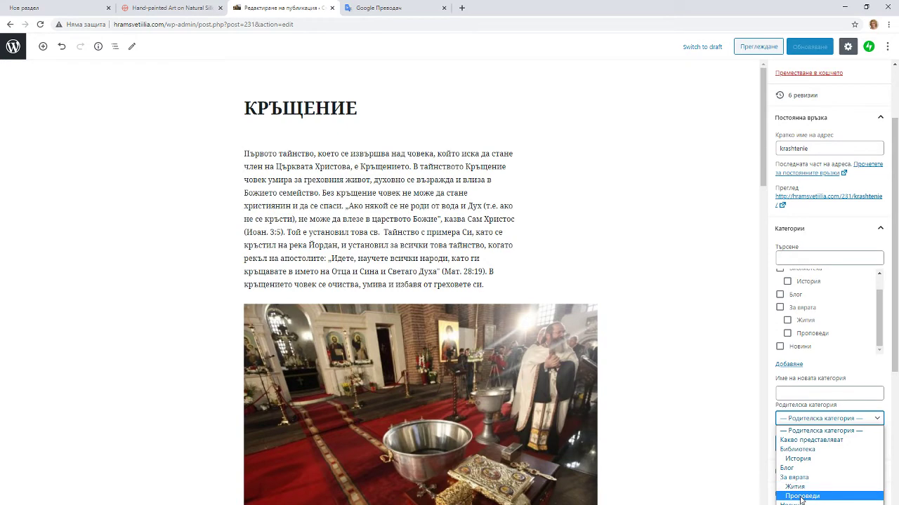
{"action": "left_click", "coordinate": [747, 389]}
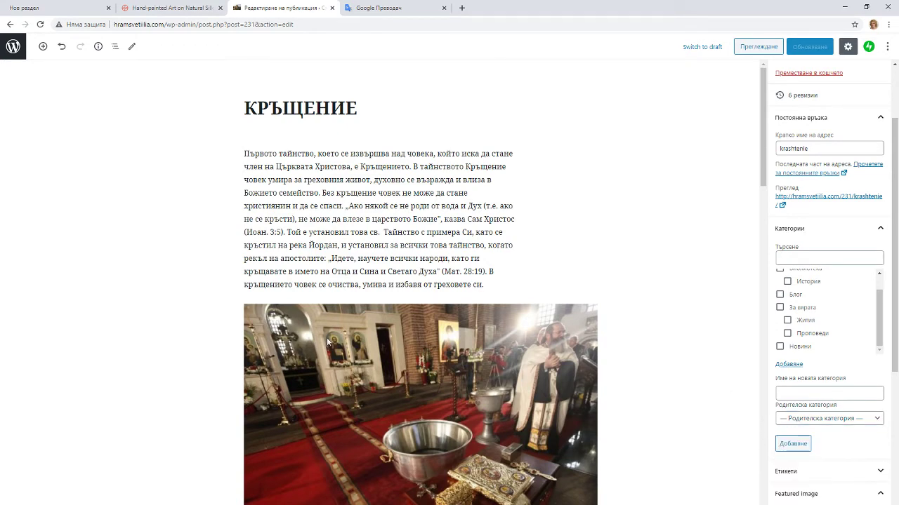
Look through the post's content and inspect the church photo block's image settings and additional block options
{"action": "scroll", "coordinate": [573, 364], "scroll_direction": "down", "scroll_amount": 1}
{"action": "scroll", "coordinate": [248, 102], "scroll_direction": "down", "scroll_amount": 4}
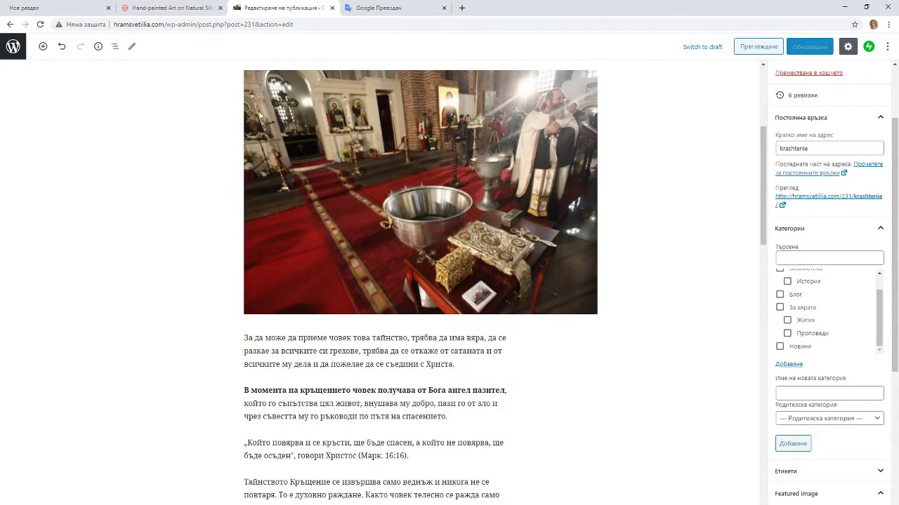
{"action": "scroll", "coordinate": [309, 241], "scroll_direction": "up", "scroll_amount": 5}
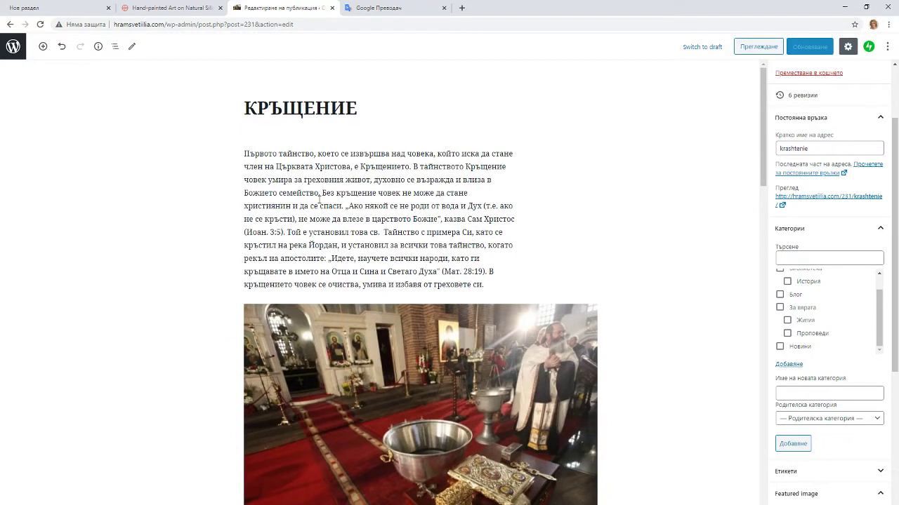
{"action": "scroll", "coordinate": [356, 289], "scroll_direction": "down", "scroll_amount": 4}
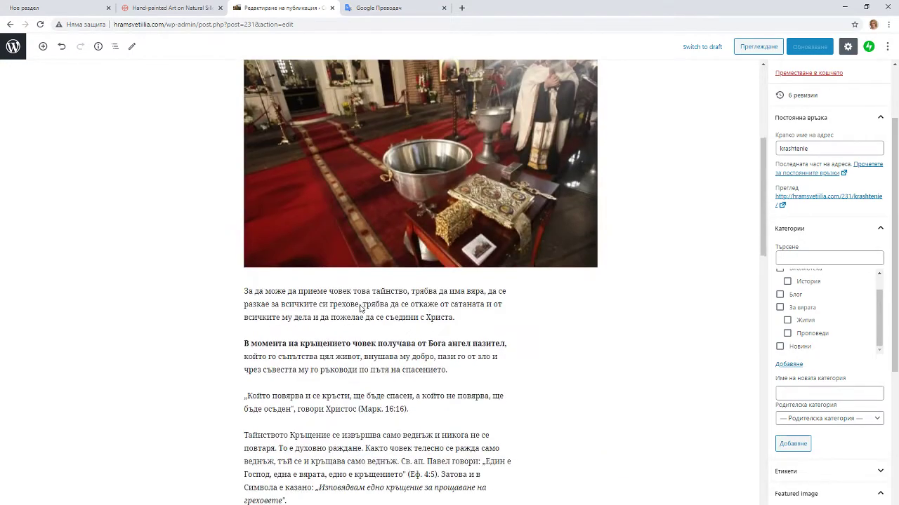
{"action": "left_click", "coordinate": [384, 195]}
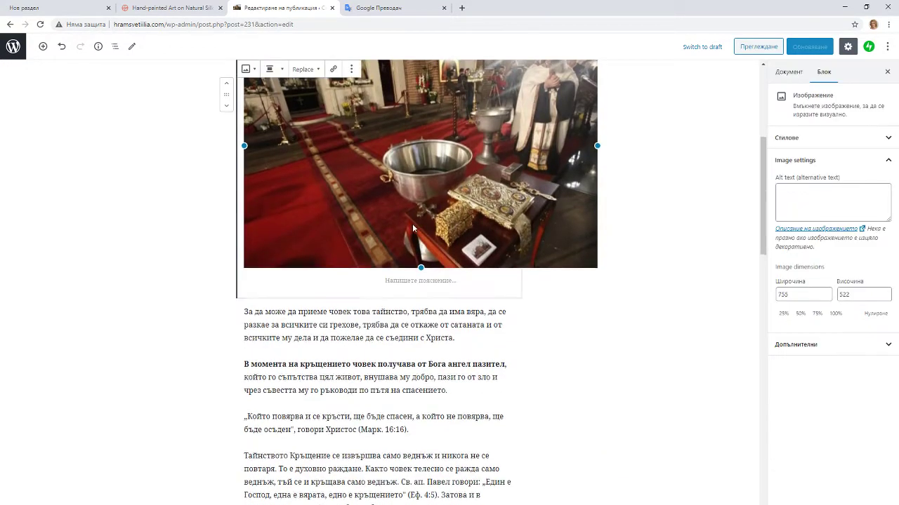
{"action": "scroll", "coordinate": [414, 229], "scroll_direction": "up", "scroll_amount": 3}
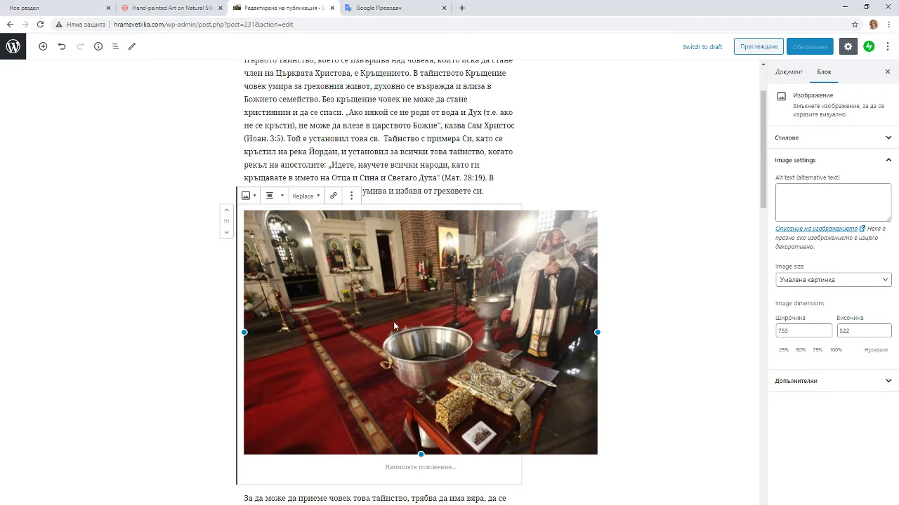
{"action": "left_click", "coordinate": [351, 197]}
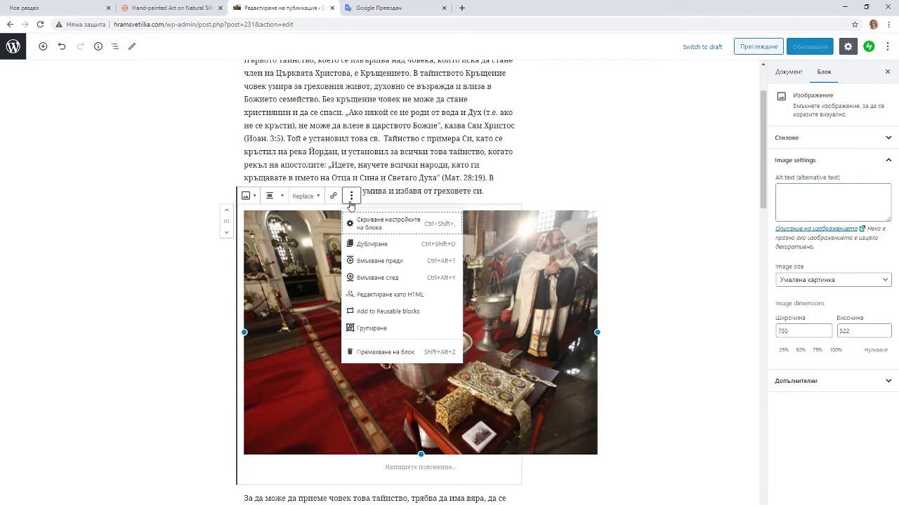
{"action": "left_click", "coordinate": [207, 225]}
{"action": "scroll", "coordinate": [206, 225], "scroll_direction": "down", "scroll_amount": 3}
{"action": "scroll", "coordinate": [205, 224], "scroll_direction": "up", "scroll_amount": 5}
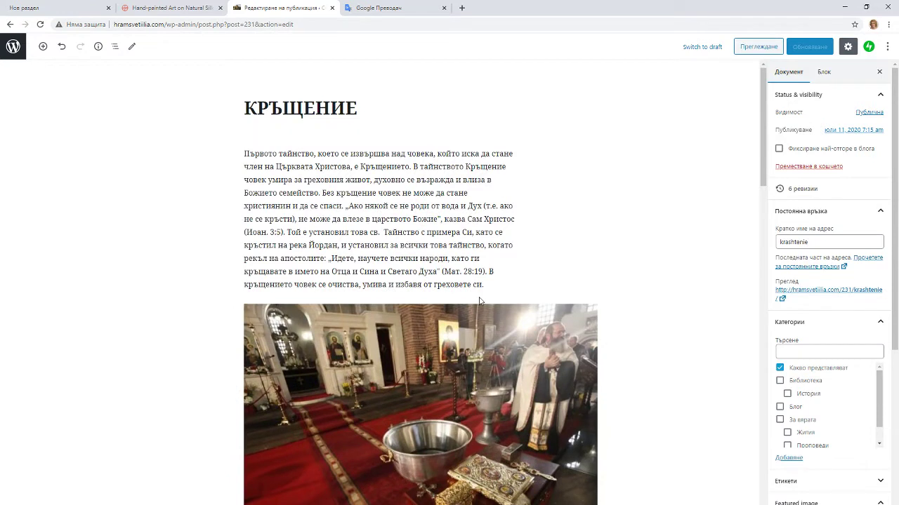
Insert an empty Изображение block between the post's opening paragraph and the church photo
{"action": "left_click", "coordinate": [488, 282]}
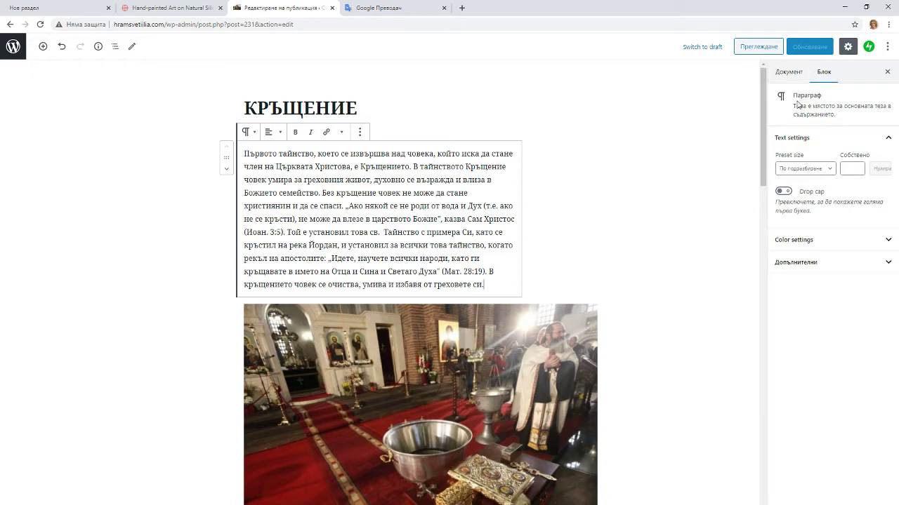
{"action": "left_click", "coordinate": [203, 269]}
{"action": "left_click", "coordinate": [502, 285]}
{"action": "key", "text": "Return"}
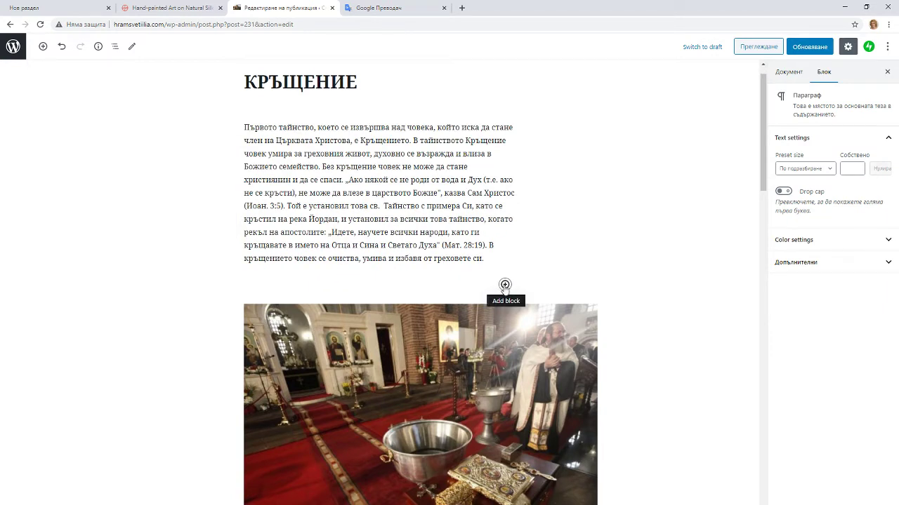
{"action": "left_click", "coordinate": [504, 285]}
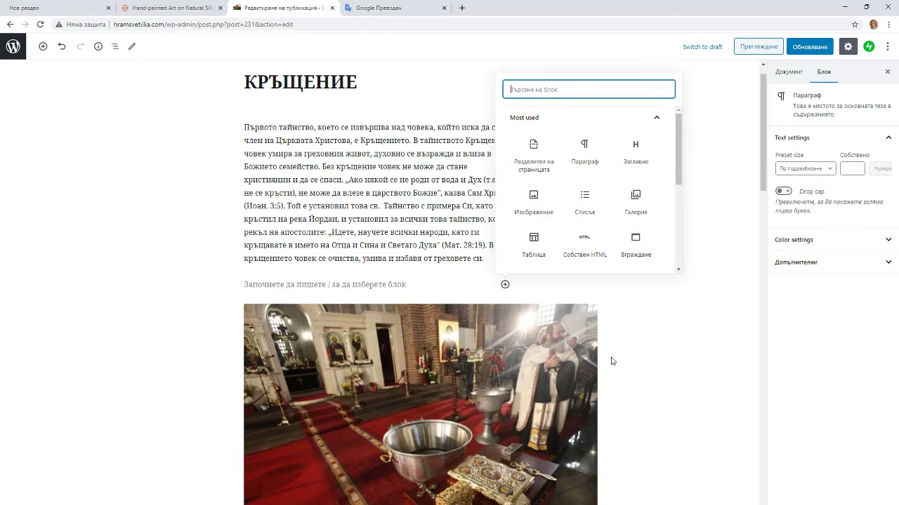
{"action": "left_click", "coordinate": [544, 208]}
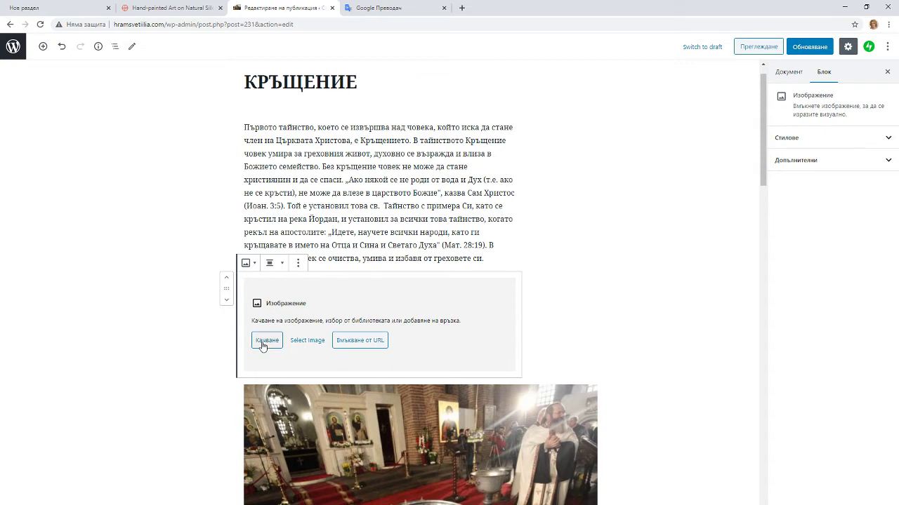
View the empty block's image sources, the Media Library's existing files and the file upload page without choosing an image
{"action": "left_click", "coordinate": [311, 342]}
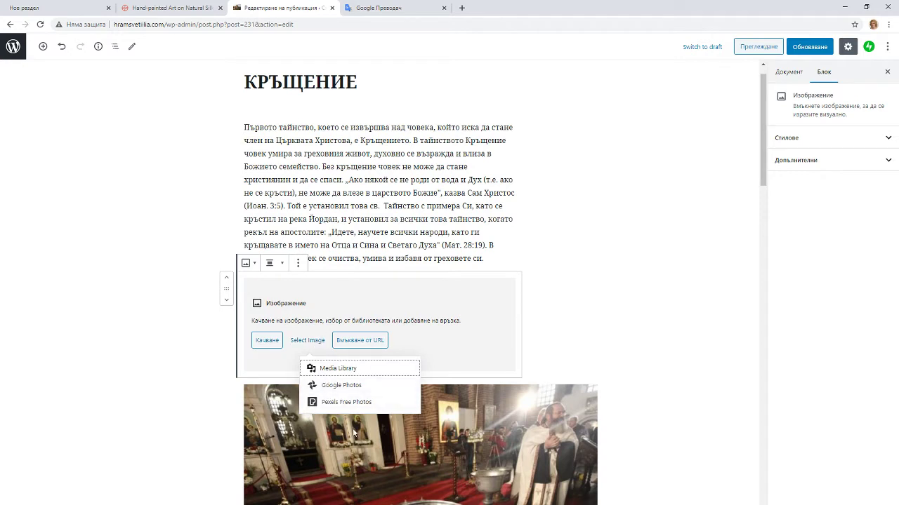
{"action": "left_click", "coordinate": [342, 370]}
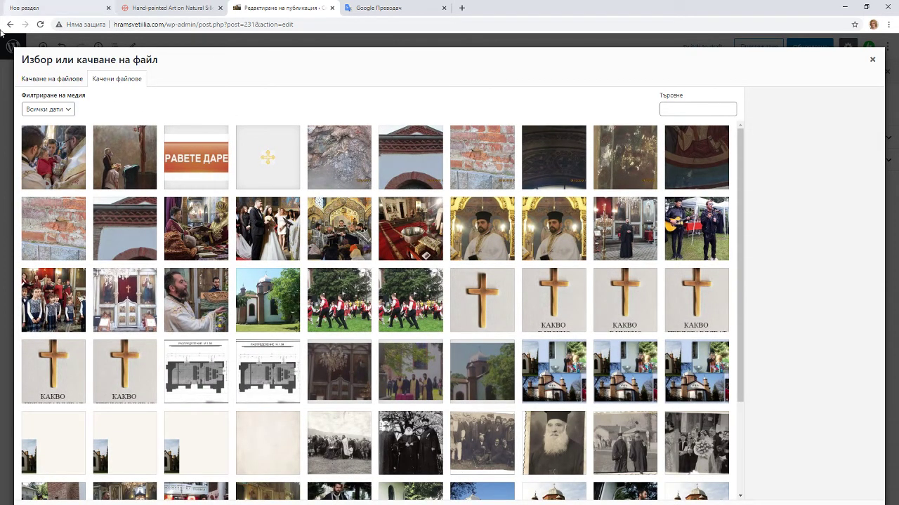
{"action": "left_click", "coordinate": [39, 82]}
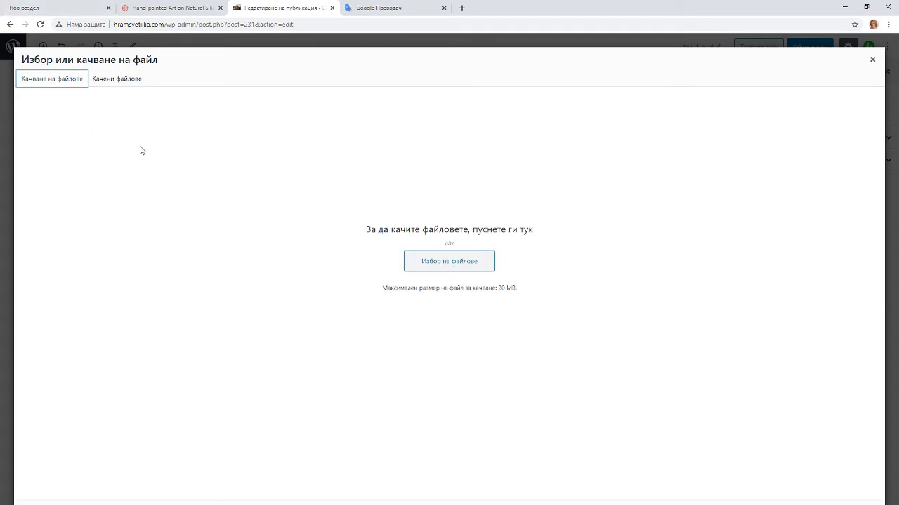
{"action": "left_click", "coordinate": [872, 60]}
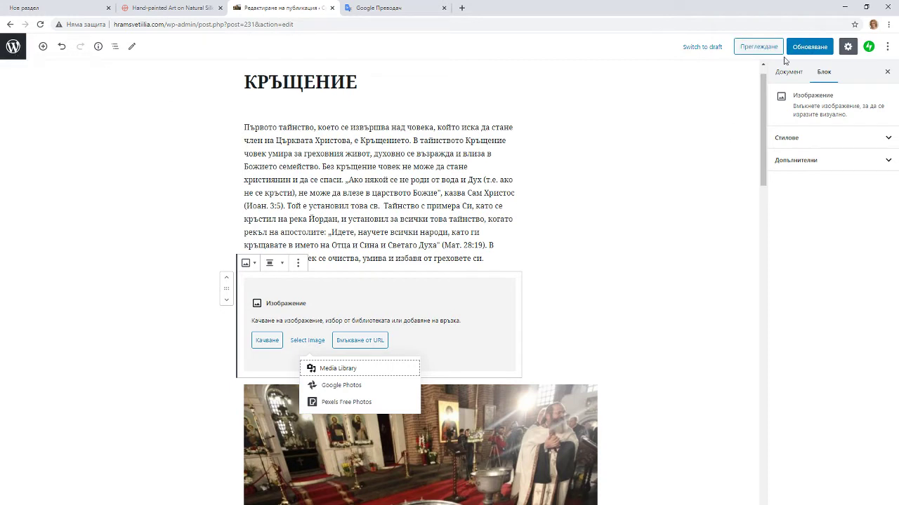
Hide and reshow the editor's settings sidebar, and leave the post without saving to return to the Публикации list
{"action": "left_click", "coordinate": [848, 47]}
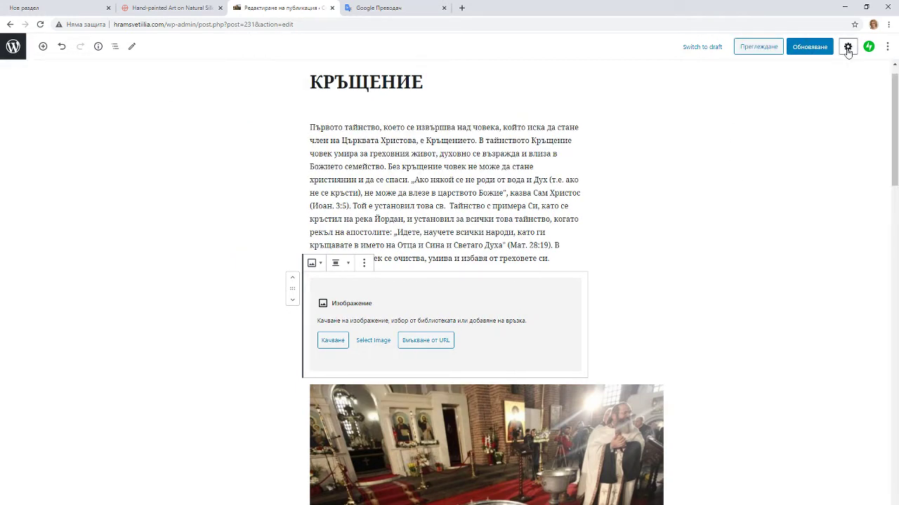
{"action": "left_click", "coordinate": [848, 47]}
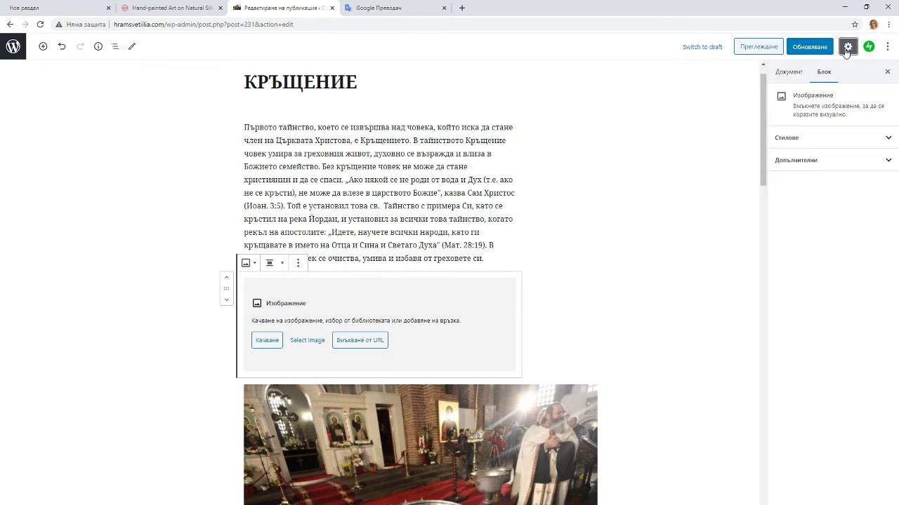
{"action": "left_click", "coordinate": [11, 49]}
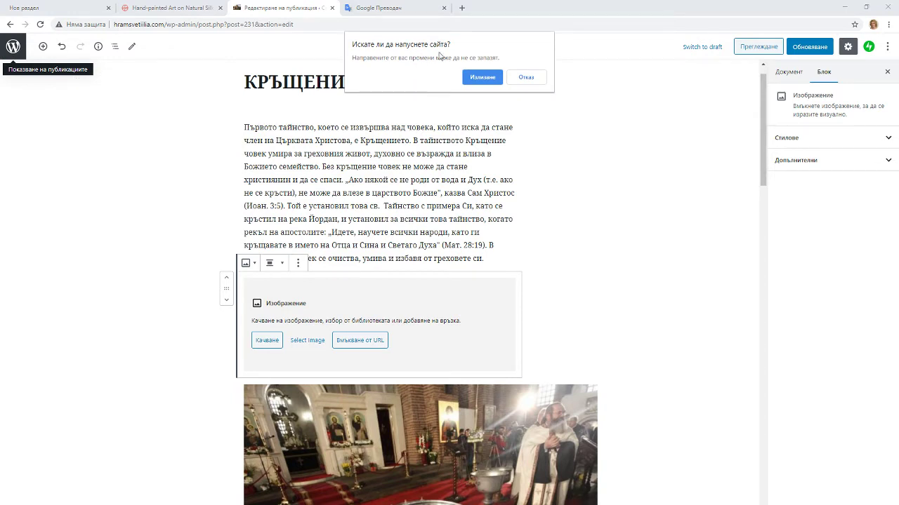
{"action": "left_click", "coordinate": [486, 79]}
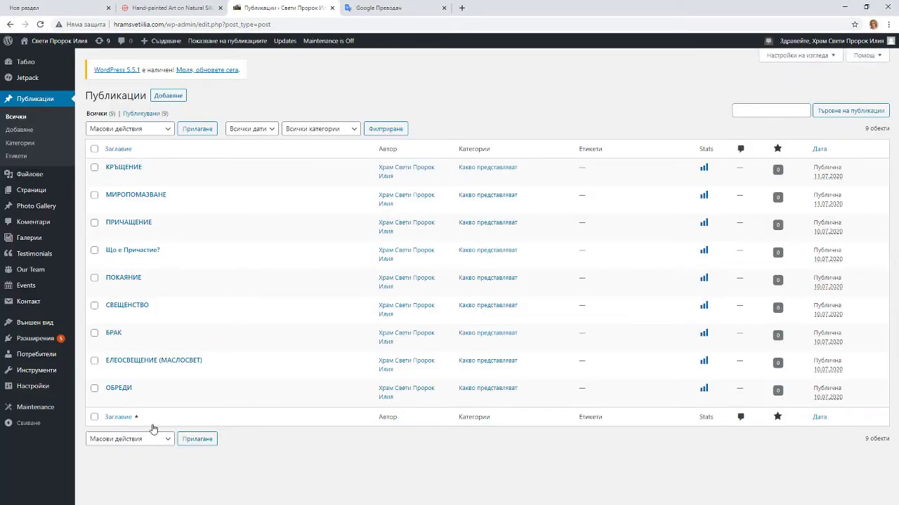
View the post categories page with its available parent categories, and the page for managing tags (Етикети)
{"action": "left_click", "coordinate": [19, 146]}
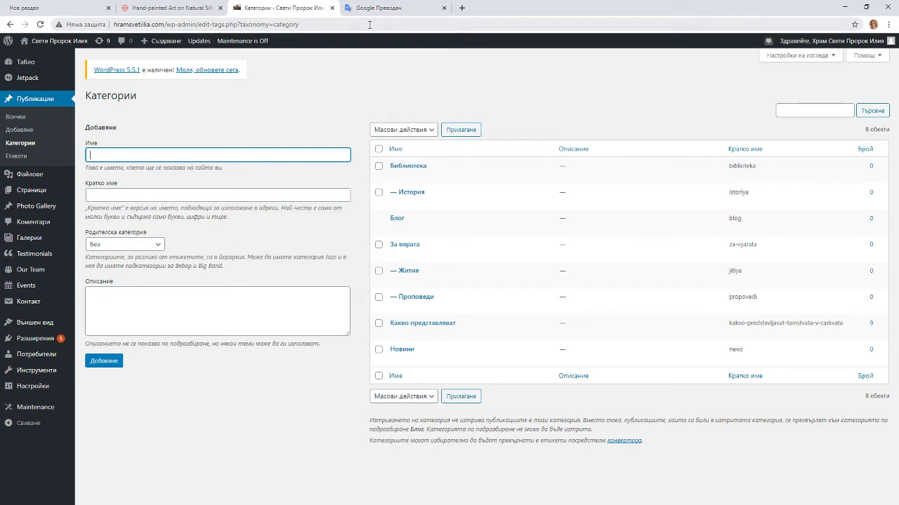
{"action": "left_click", "coordinate": [149, 245]}
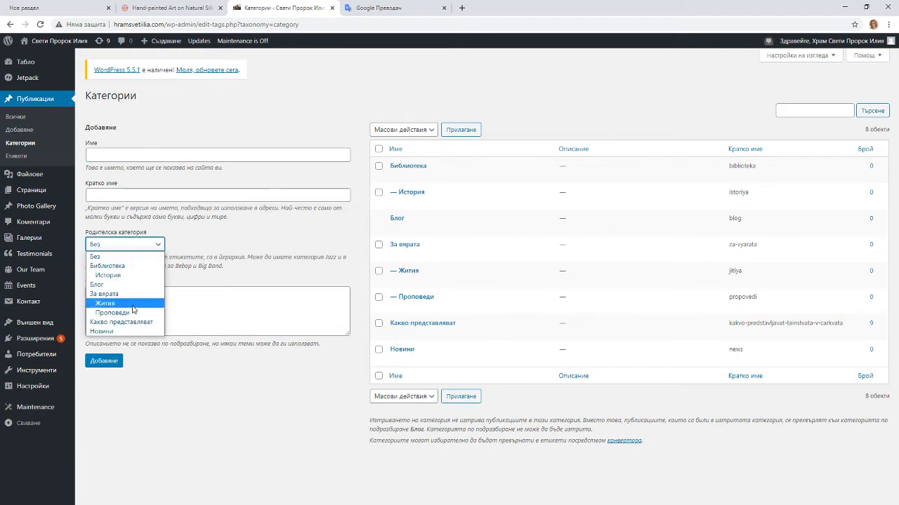
{"action": "left_click", "coordinate": [197, 239]}
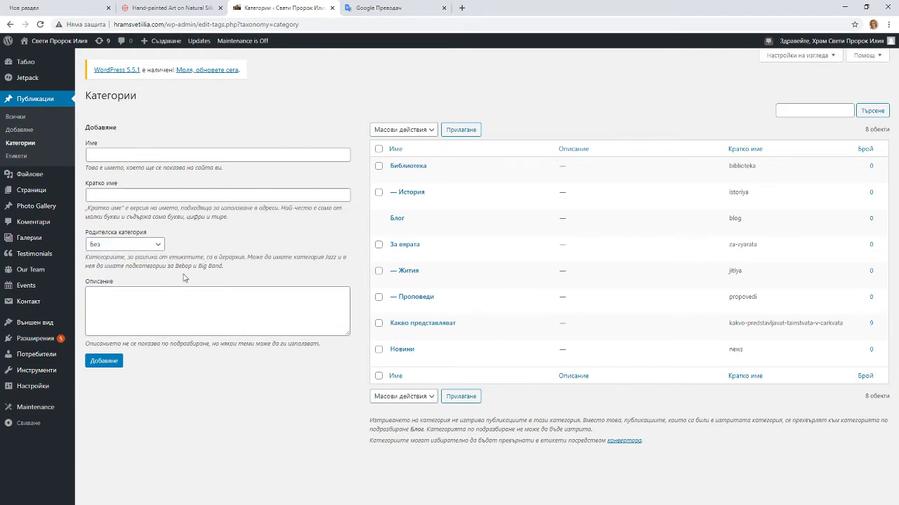
{"action": "left_click", "coordinate": [20, 160]}
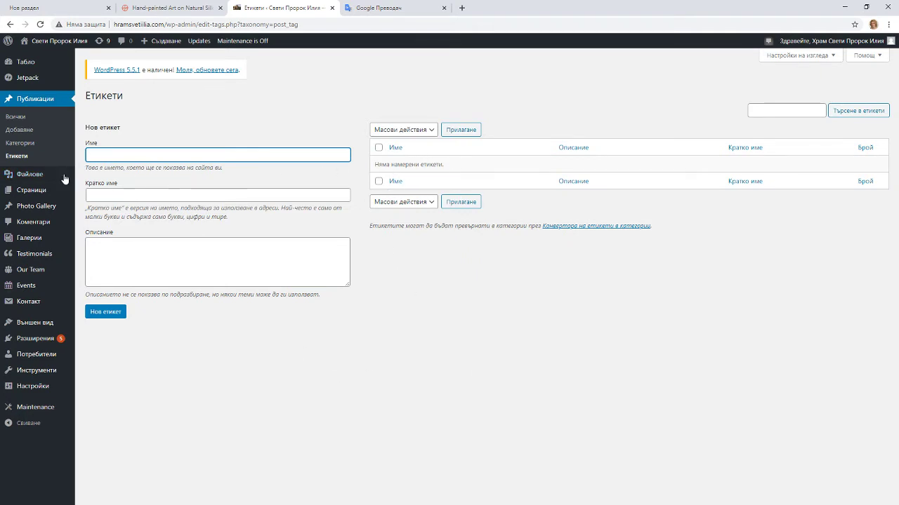
{"action": "mouse_move", "coordinate": [51, 172]}
Open the КРЪЩЕНИЕ post for editing and expand its Етикети section, ready for entering a new tag
{"action": "left_click", "coordinate": [15, 116]}
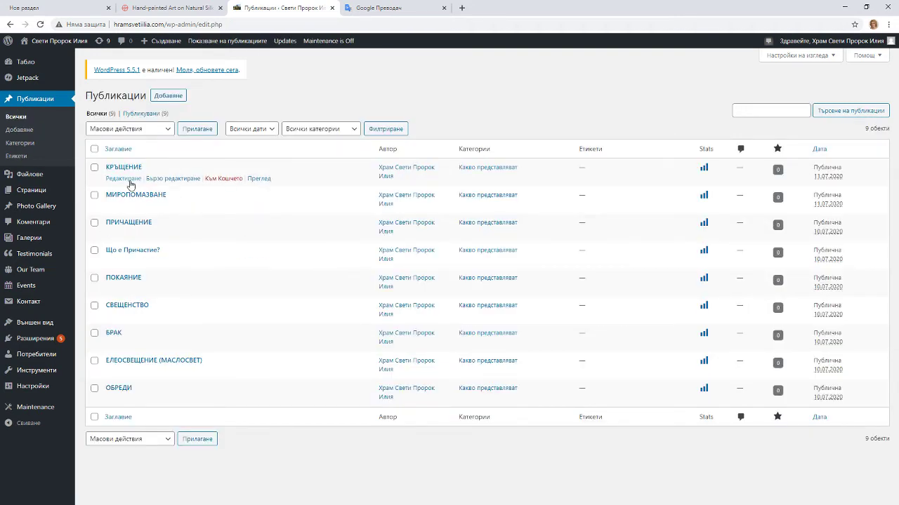
{"action": "left_click", "coordinate": [129, 182]}
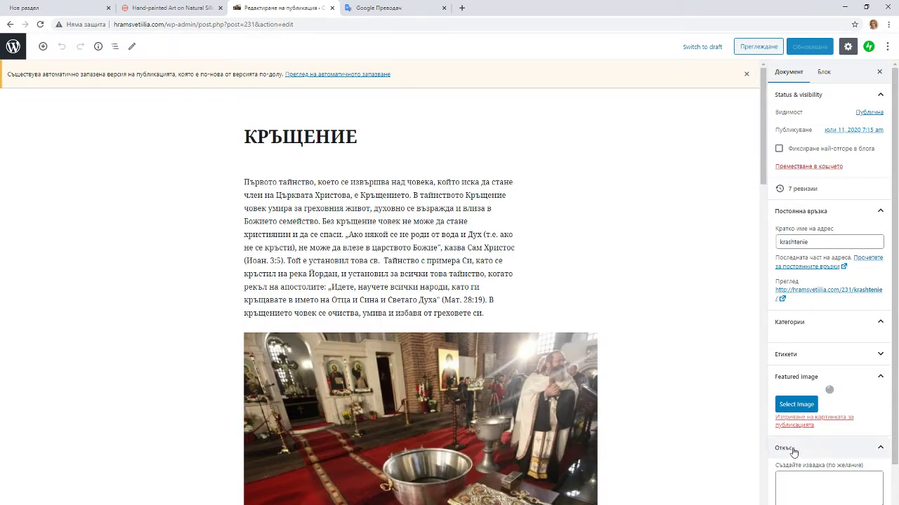
{"action": "scroll", "coordinate": [792, 451], "scroll_direction": "down", "scroll_amount": 1}
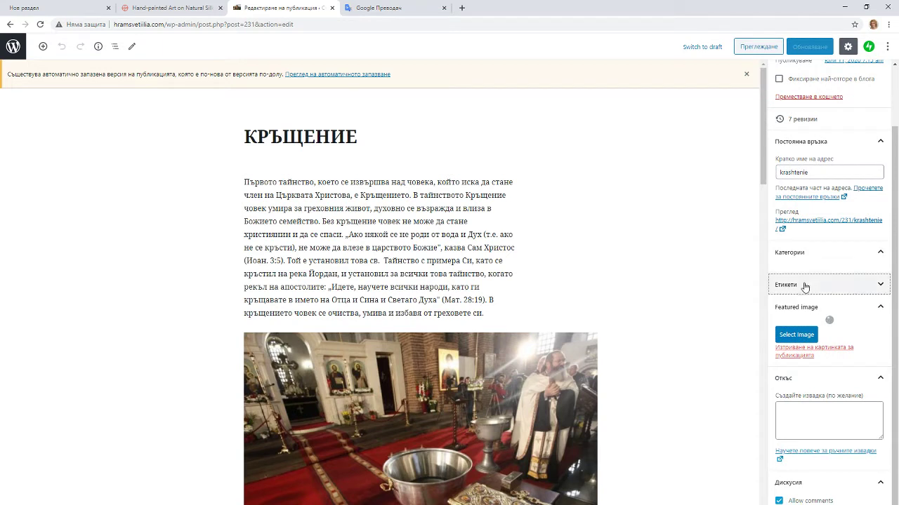
{"action": "left_click", "coordinate": [805, 284]}
{"action": "left_click", "coordinate": [800, 317]}
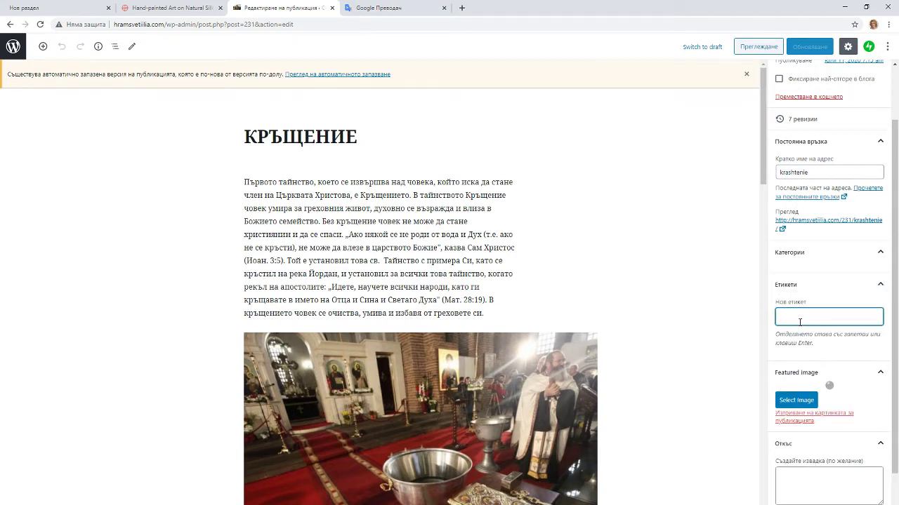
Add the tag кръщене to the post, remove it, and enter the same tag again
{"action": "key", "text": "super+space"}
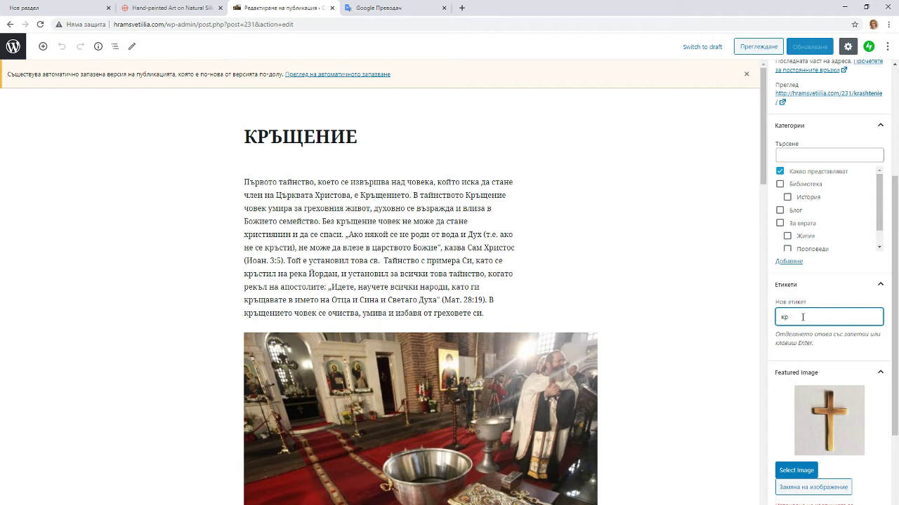
{"action": "type", "text": "не"}
{"action": "key", "text": "Return"}
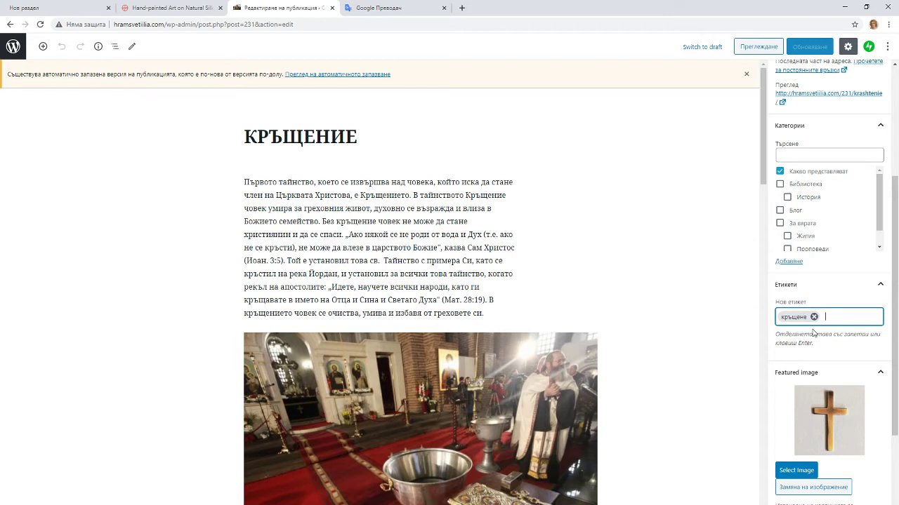
{"action": "key", "text": "BackSpace"}
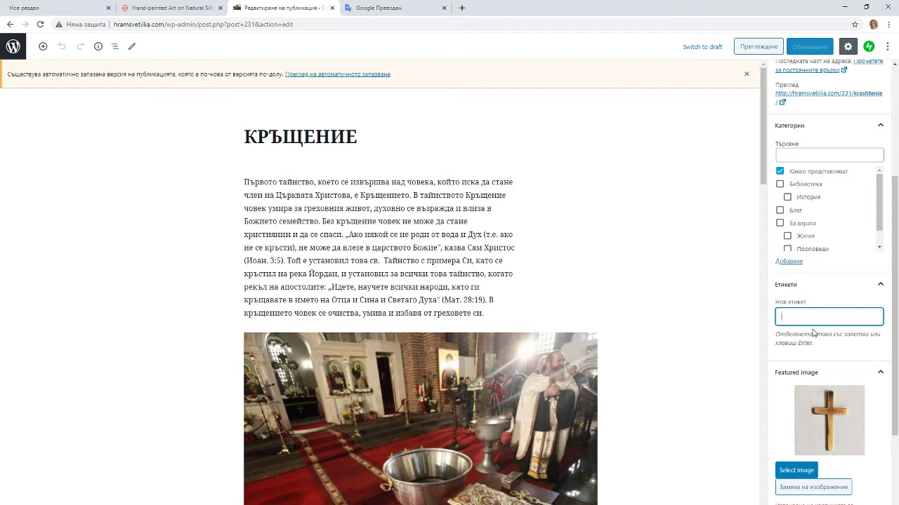
{"action": "type", "text": "кръщене"}
{"action": "key", "text": "Return"}
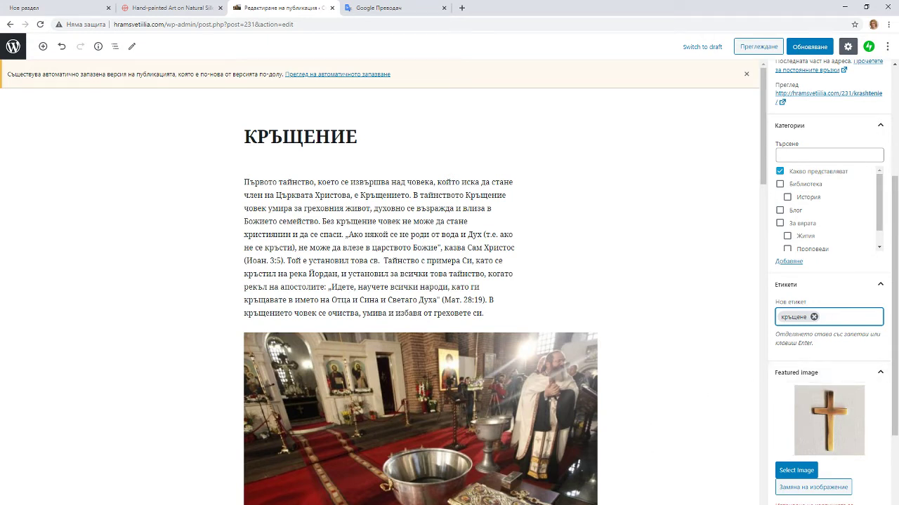
{"action": "mouse_move", "coordinate": [541, 504]}
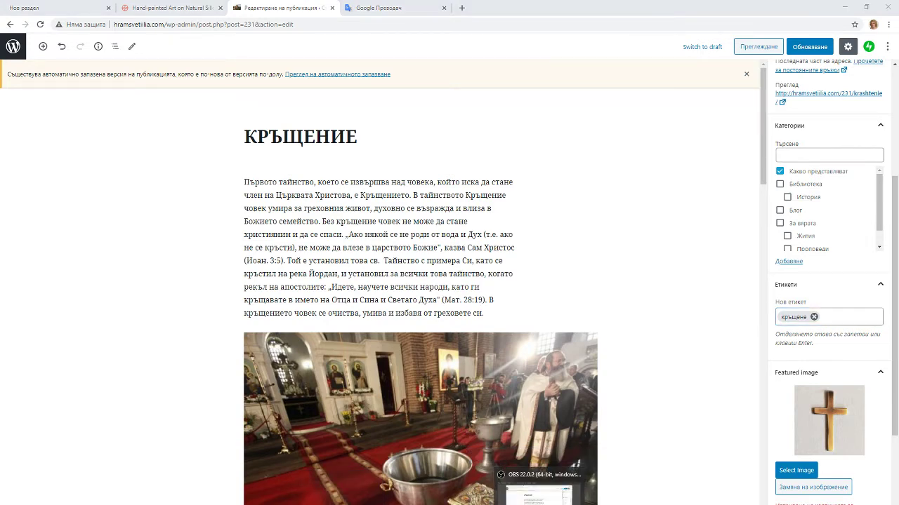
{"action": "left_click", "coordinate": [539, 488]}
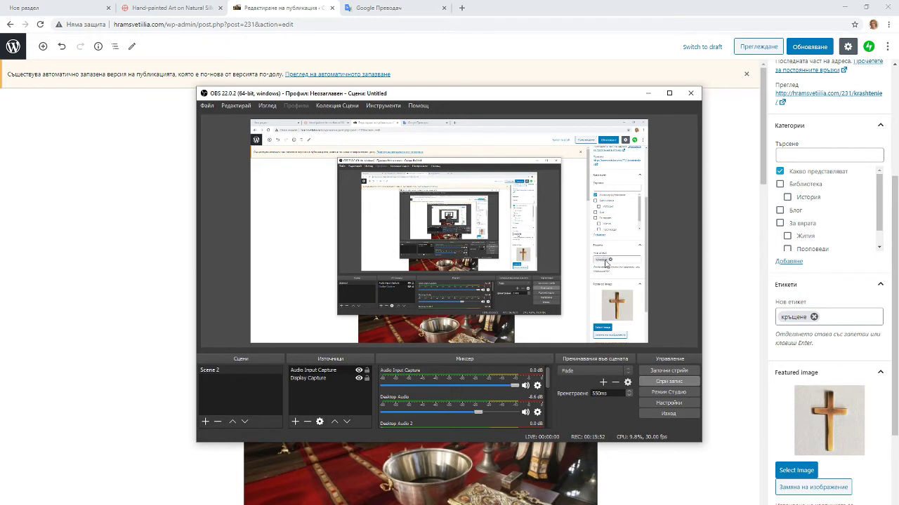
{"action": "left_click", "coordinate": [648, 93]}
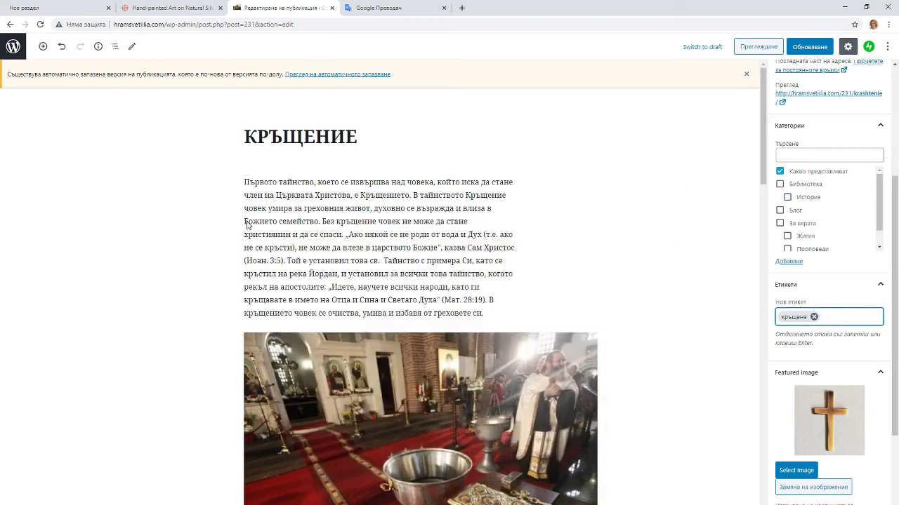
Leave the КРЪЩЕНИЕ post without saving its changes and open the Галерии list
{"action": "left_click", "coordinate": [12, 46]}
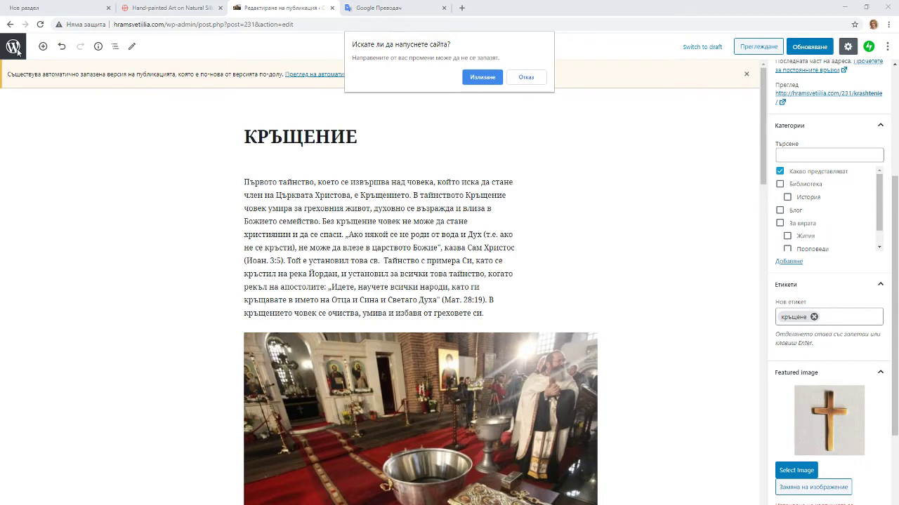
{"action": "left_click", "coordinate": [476, 77]}
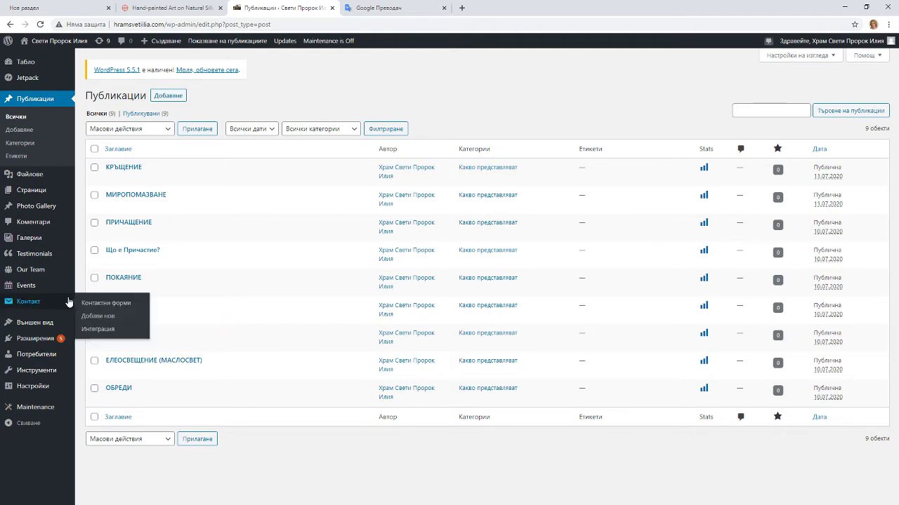
{"action": "mouse_move", "coordinate": [53, 310]}
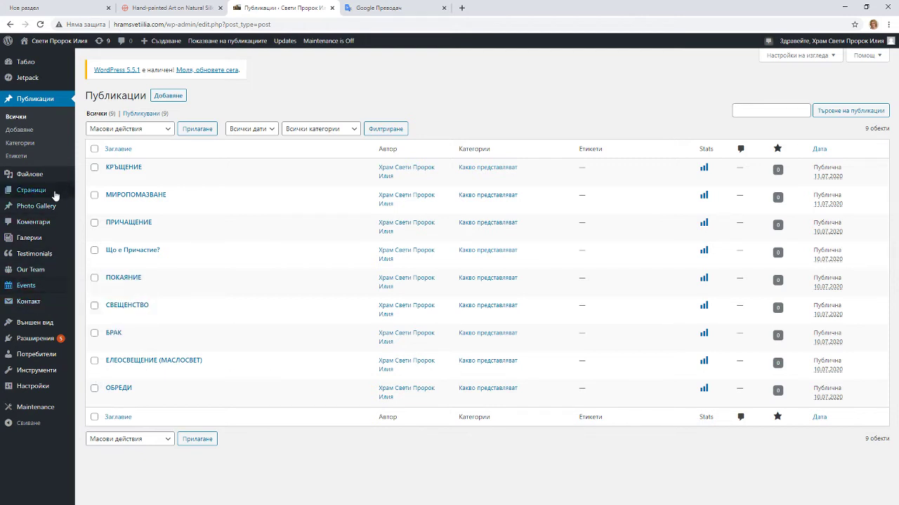
{"action": "mouse_move", "coordinate": [51, 211]}
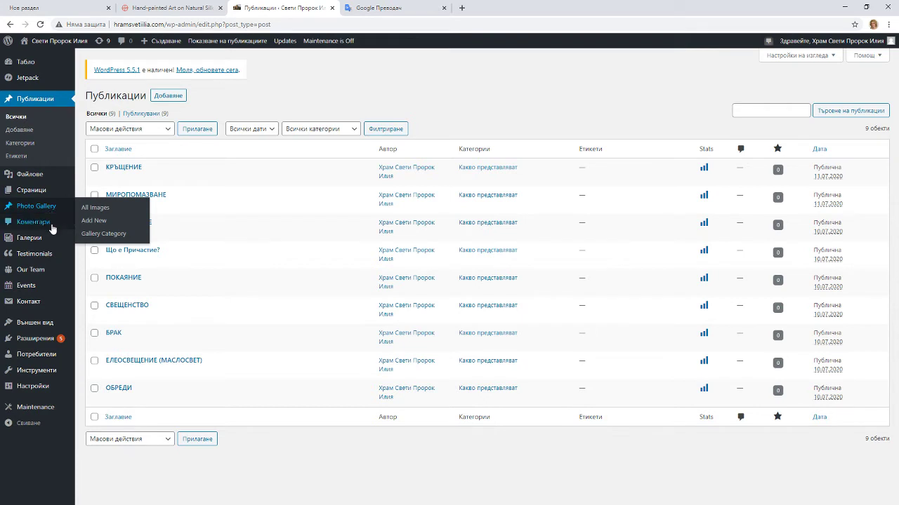
{"action": "left_click", "coordinate": [38, 242]}
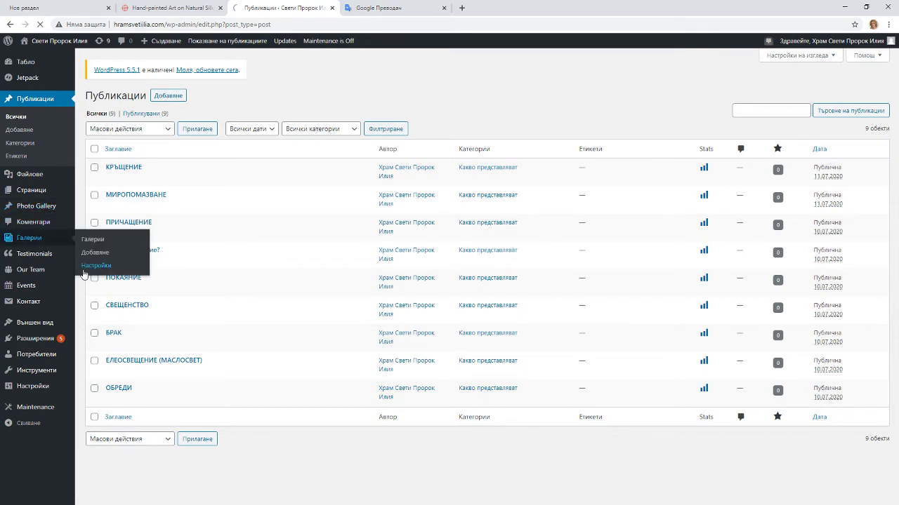
{"action": "mouse_move", "coordinate": [68, 284]}
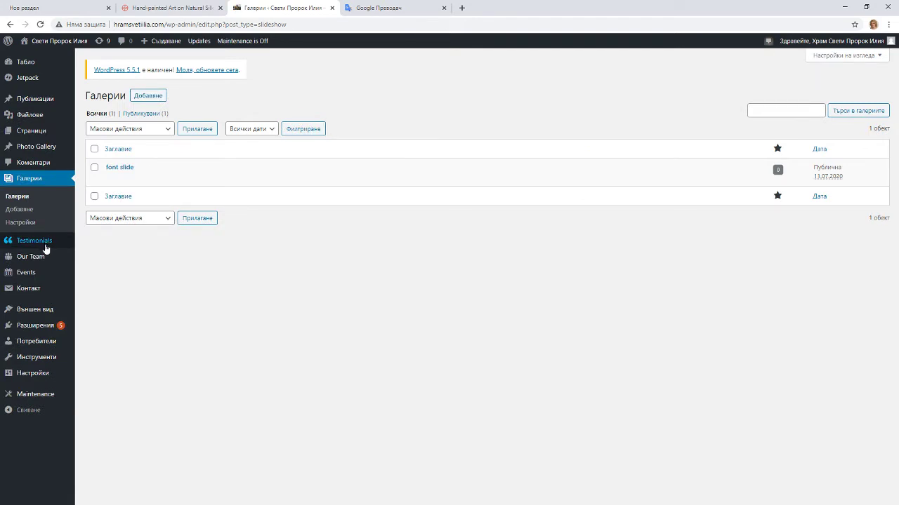
Open the font slide gallery for editing and look through its style, animation, visual and control settings
{"action": "mouse_move", "coordinate": [133, 177]}
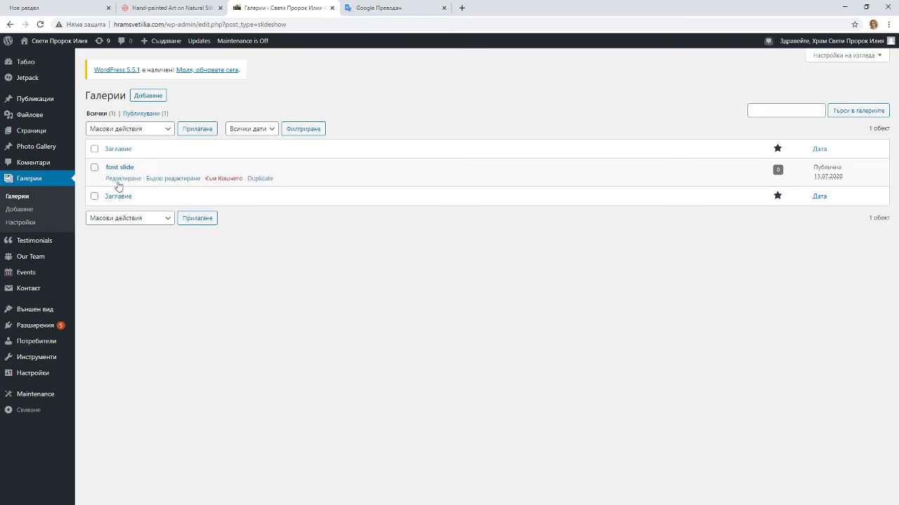
{"action": "left_click", "coordinate": [118, 183]}
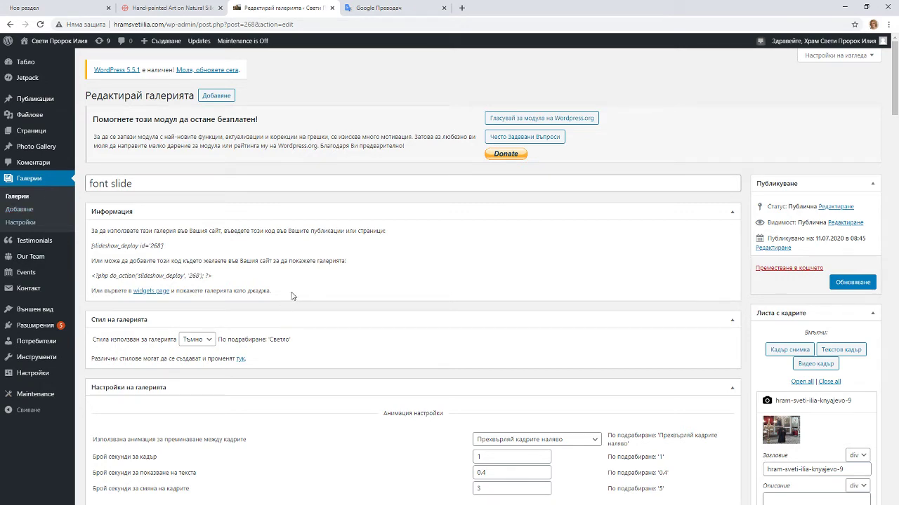
{"action": "scroll", "coordinate": [287, 270], "scroll_direction": "down", "scroll_amount": 1}
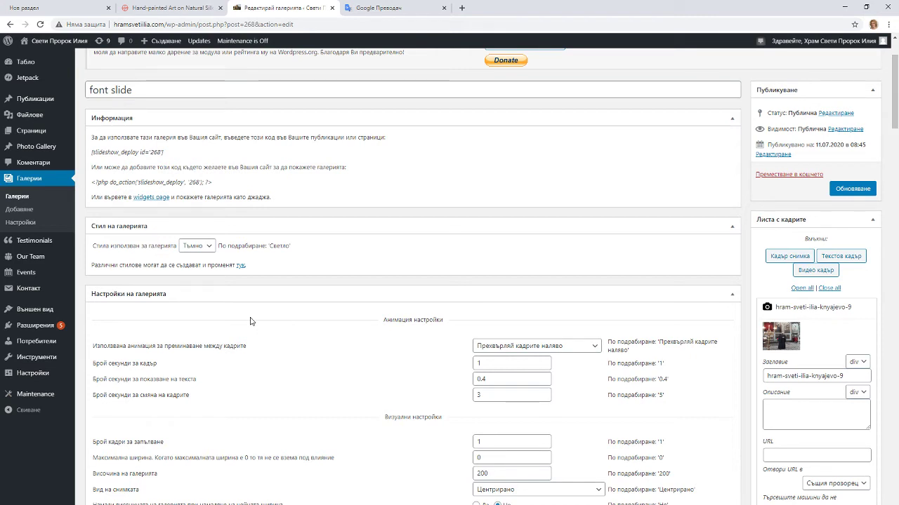
{"action": "mouse_move", "coordinate": [28, 362]}
{"action": "scroll", "coordinate": [235, 415], "scroll_direction": "down", "scroll_amount": 3}
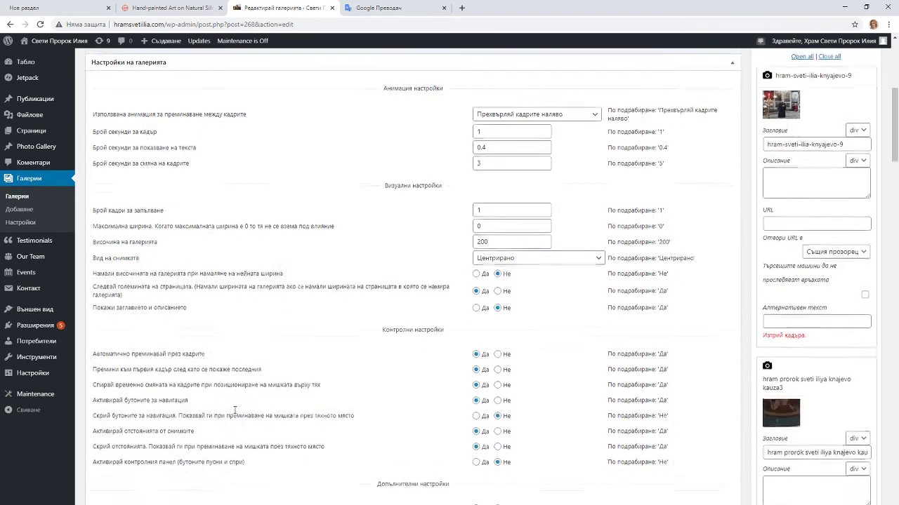
{"action": "scroll", "coordinate": [297, 482], "scroll_direction": "up", "scroll_amount": 3}
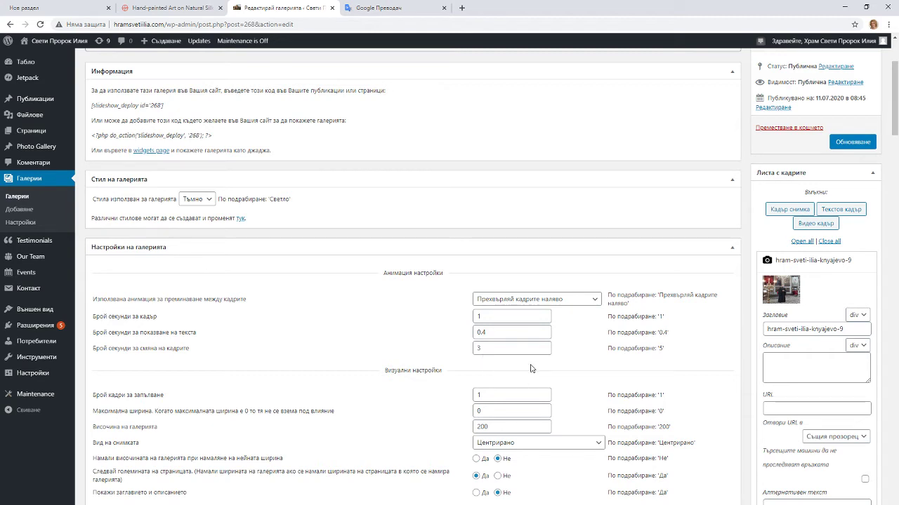
View the available transition animations without changing the choice, and examine the gallery's remaining settings and its list of slides
{"action": "left_click", "coordinate": [557, 302]}
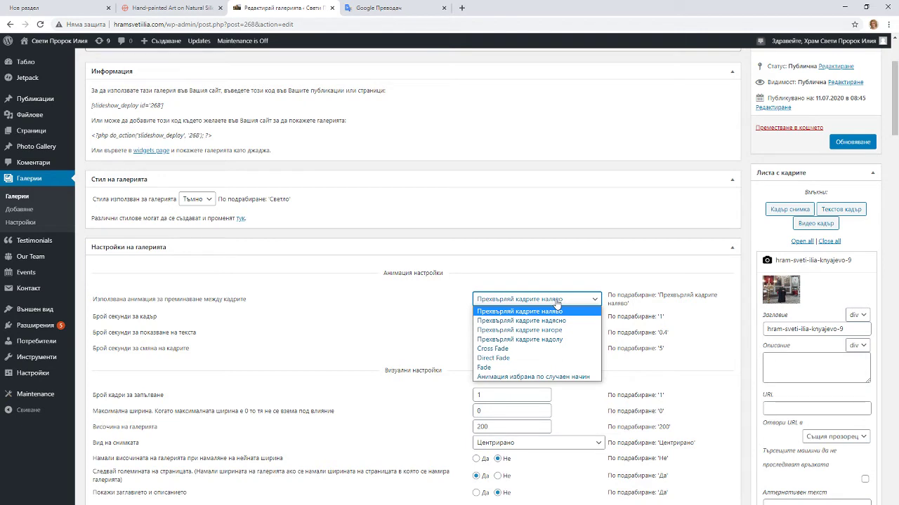
{"action": "left_click", "coordinate": [556, 301]}
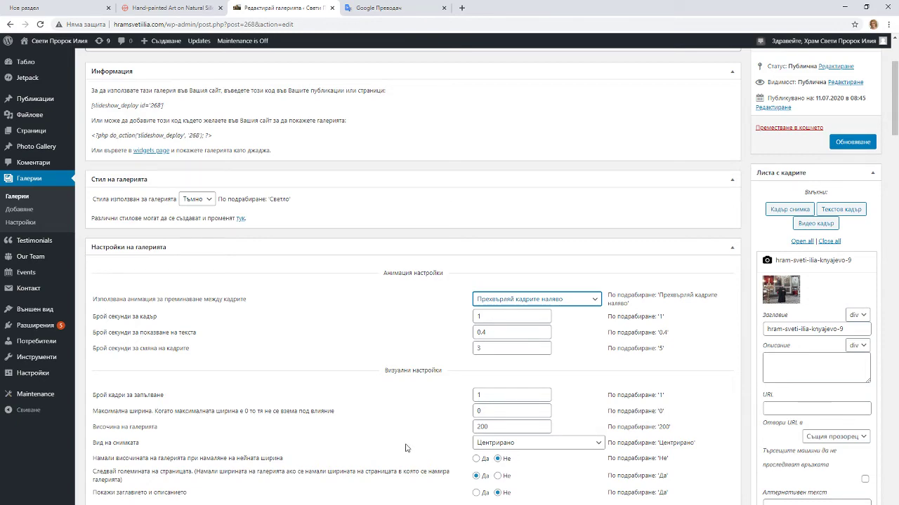
{"action": "scroll", "coordinate": [397, 481], "scroll_direction": "down", "scroll_amount": 1}
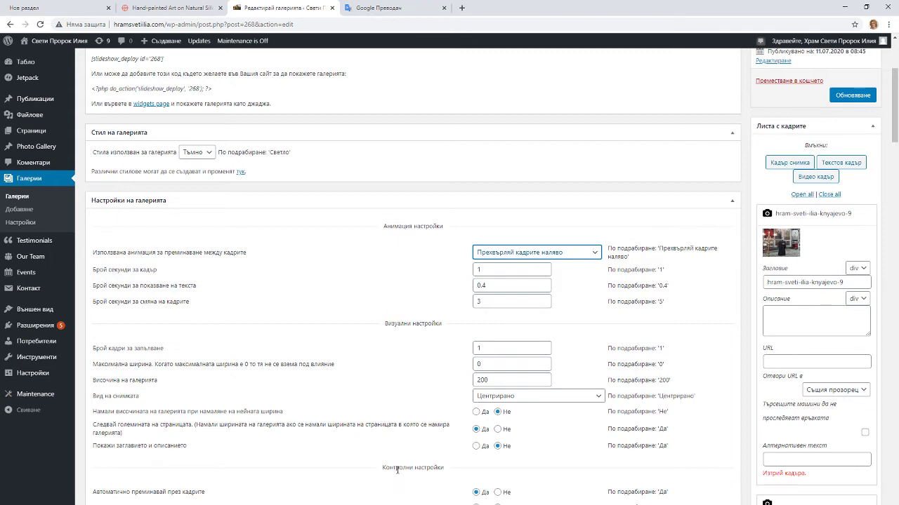
{"action": "scroll", "coordinate": [397, 470], "scroll_direction": "down", "scroll_amount": 5}
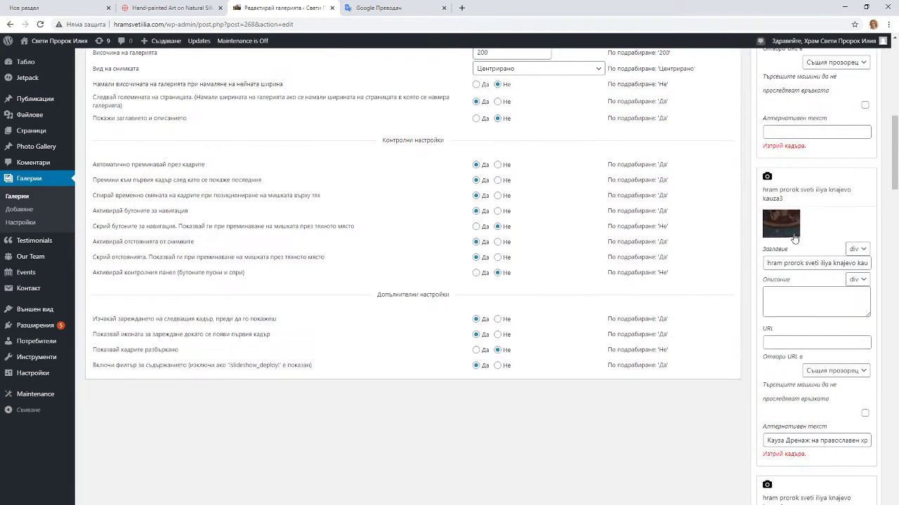
{"action": "scroll", "coordinate": [794, 239], "scroll_direction": "up", "scroll_amount": 11}
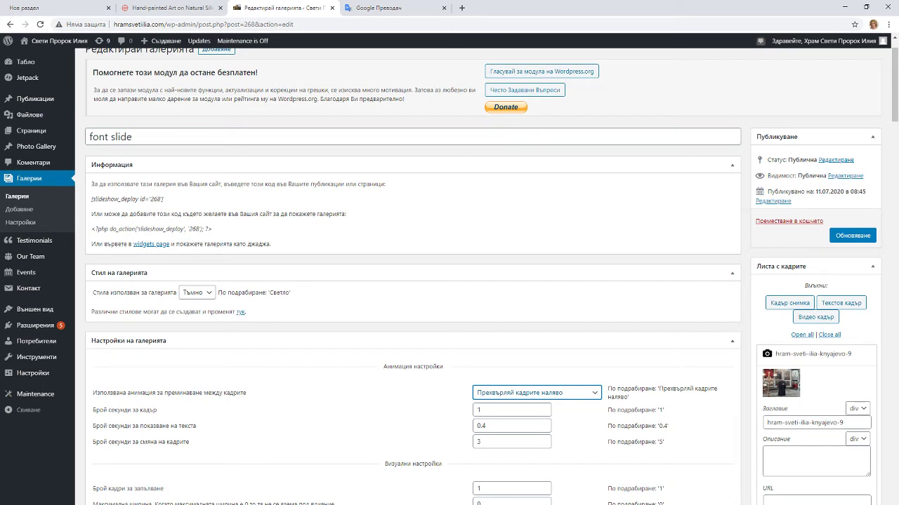
{"action": "scroll", "coordinate": [775, 500], "scroll_direction": "down", "scroll_amount": 1}
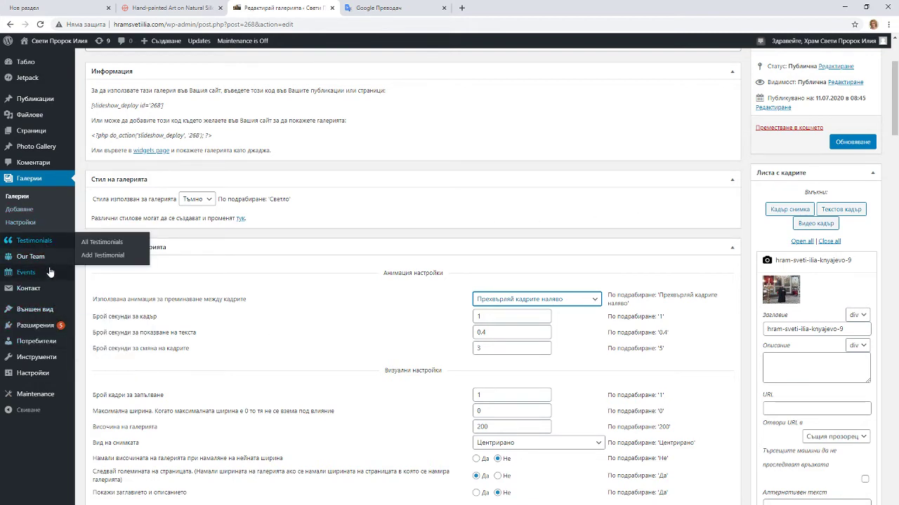
Leave the gallery unchanged and open the list of all events
{"action": "mouse_move", "coordinate": [50, 279]}
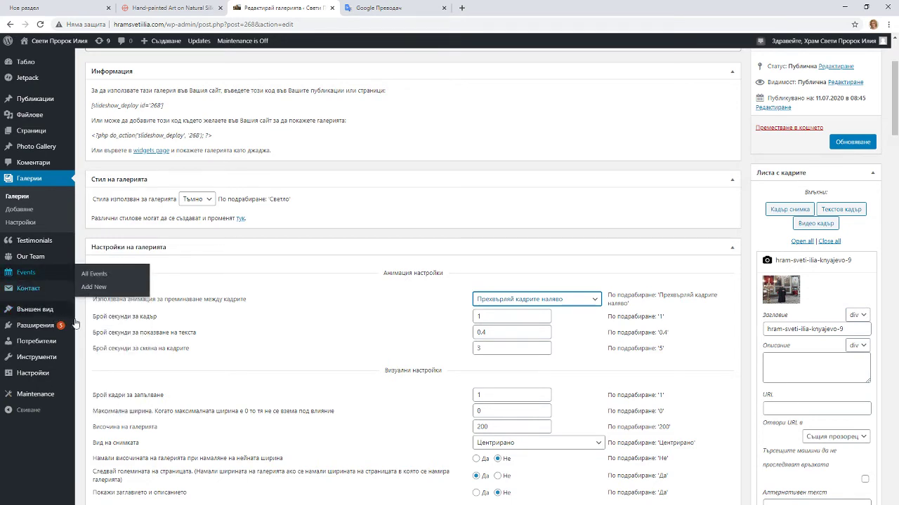
{"action": "left_click", "coordinate": [37, 278]}
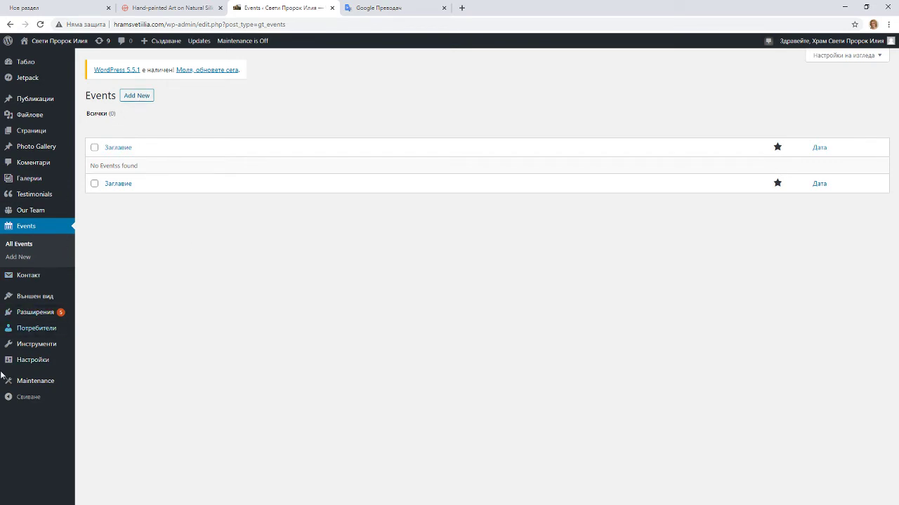
{"action": "mouse_move", "coordinate": [51, 299]}
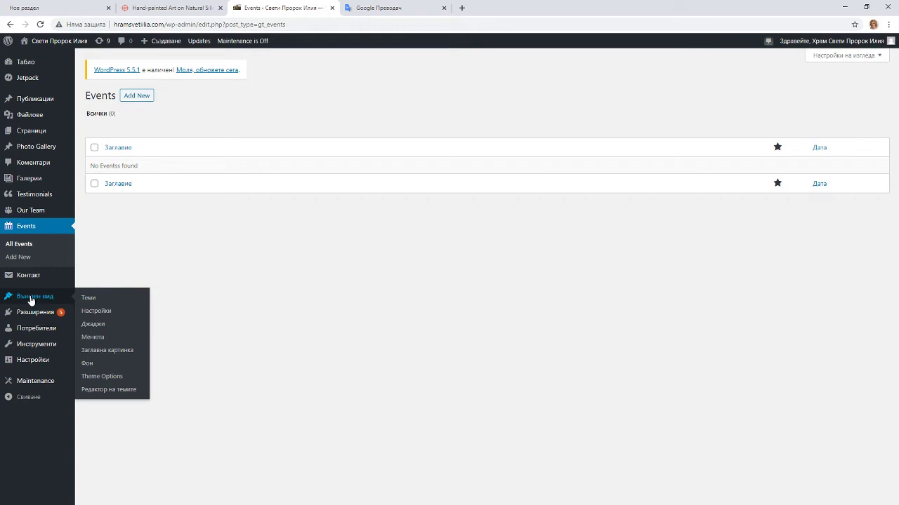
Open the theme customizer and look through the whole home page preview, from the slider to the footer
{"action": "left_click", "coordinate": [95, 313]}
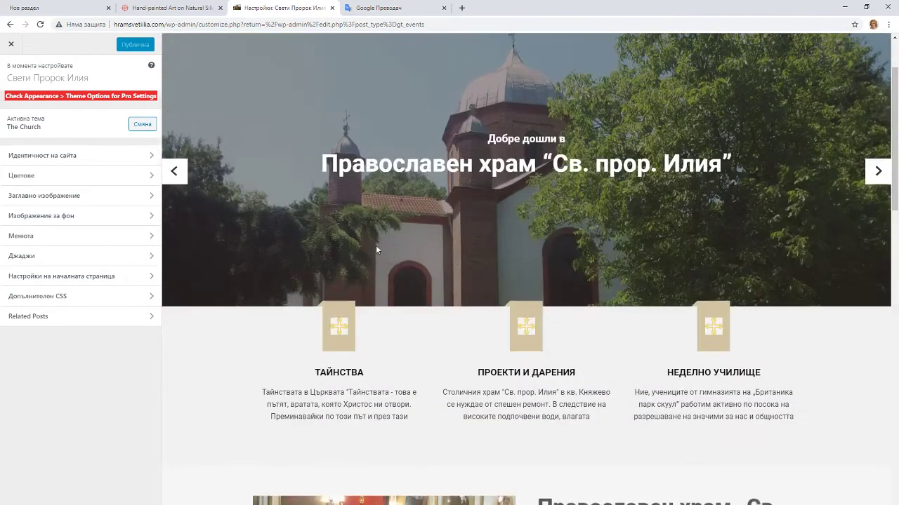
{"action": "scroll", "coordinate": [375, 252], "scroll_direction": "down", "scroll_amount": 3}
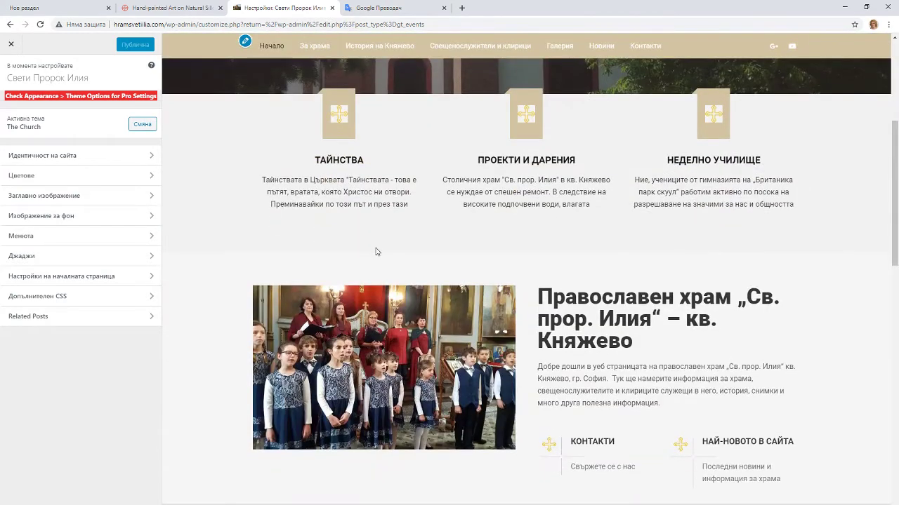
{"action": "scroll", "coordinate": [467, 468], "scroll_direction": "down", "scroll_amount": 4}
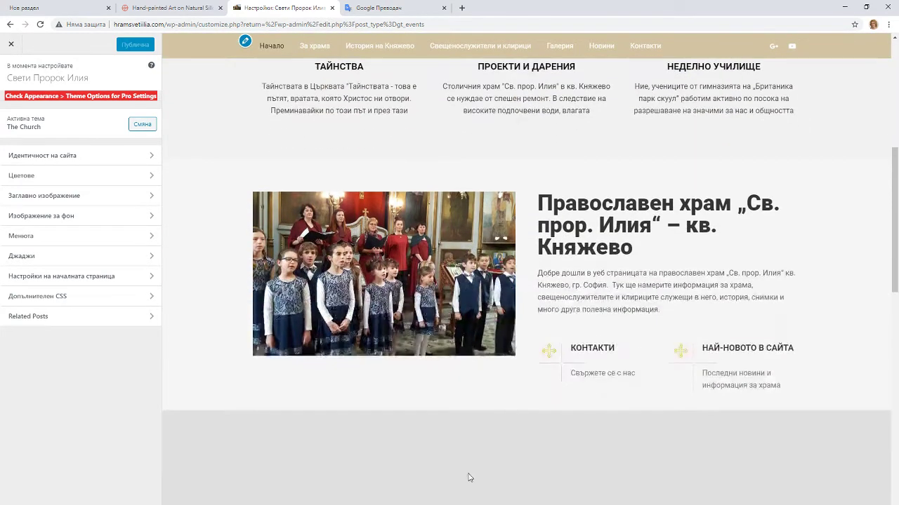
{"action": "scroll", "coordinate": [461, 442], "scroll_direction": "down", "scroll_amount": 4}
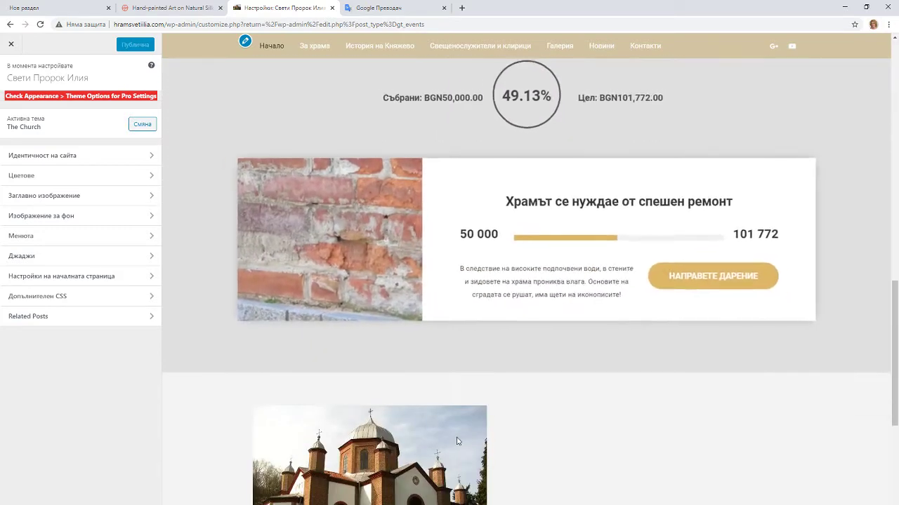
{"action": "scroll", "coordinate": [457, 441], "scroll_direction": "up", "scroll_amount": 2}
{"action": "scroll", "coordinate": [457, 439], "scroll_direction": "down", "scroll_amount": 1}
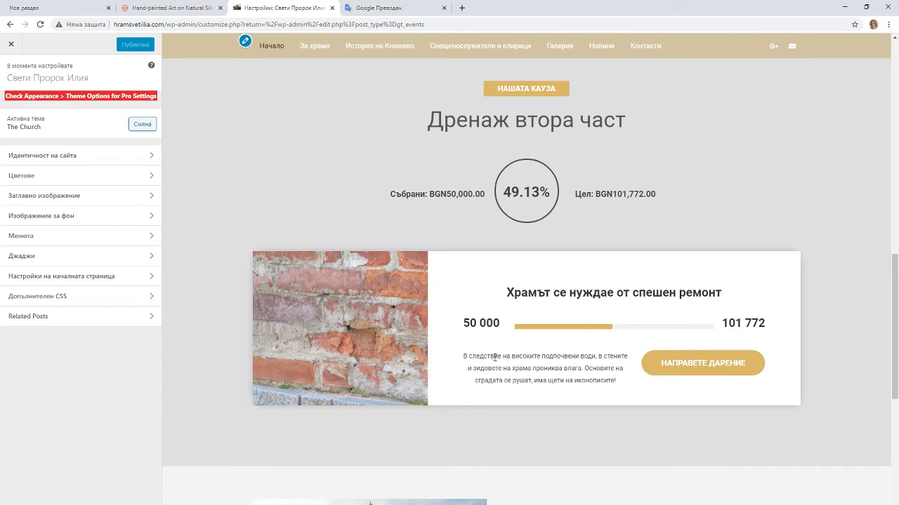
{"action": "scroll", "coordinate": [505, 380], "scroll_direction": "down", "scroll_amount": 5}
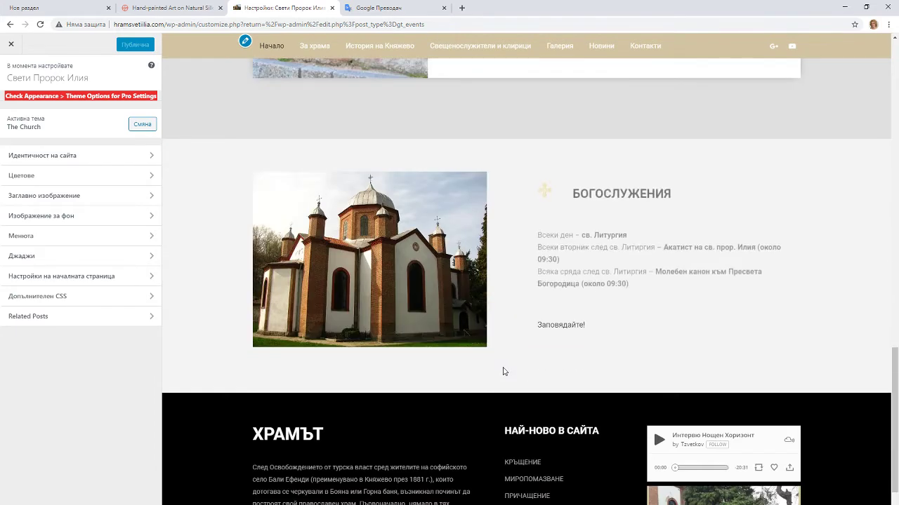
{"action": "scroll", "coordinate": [501, 365], "scroll_direction": "up", "scroll_amount": 1}
{"action": "scroll", "coordinate": [502, 365], "scroll_direction": "down", "scroll_amount": 3}
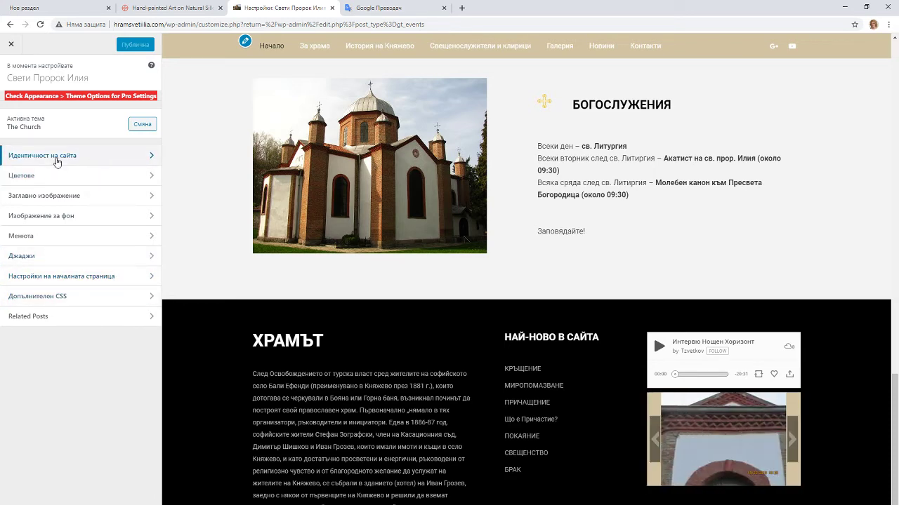
{"action": "scroll", "coordinate": [431, 157], "scroll_direction": "up", "scroll_amount": 15}
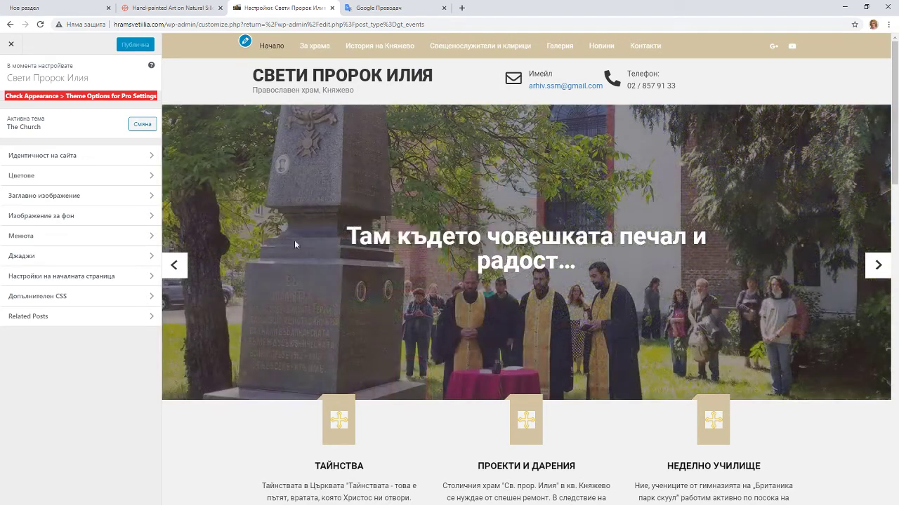
View the site identity settings (Идентичност на сайта) and the header text and background colour settings (Цветове) without changing them
{"action": "left_click", "coordinate": [69, 162]}
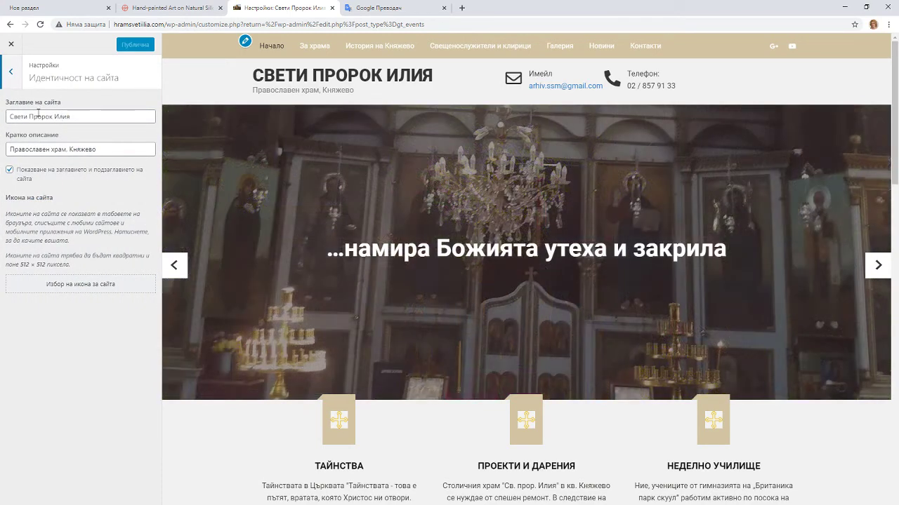
{"action": "left_click", "coordinate": [20, 78]}
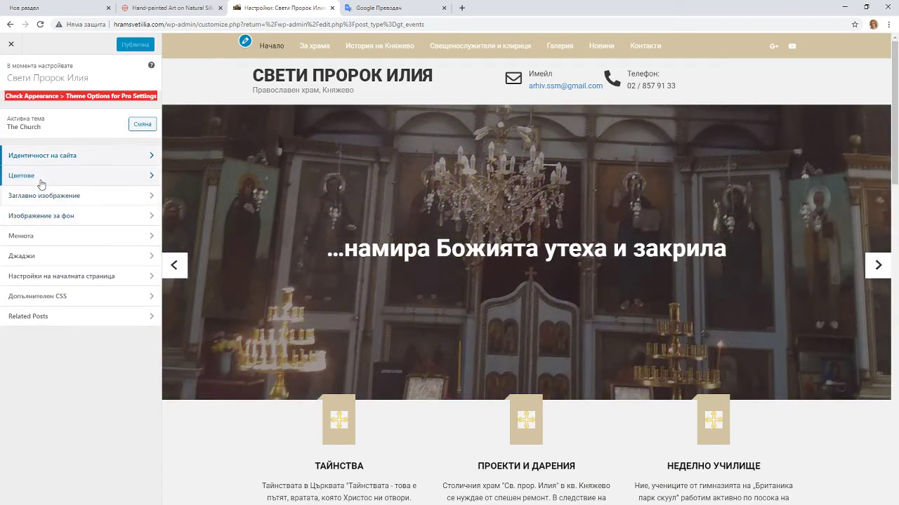
{"action": "left_click", "coordinate": [39, 182]}
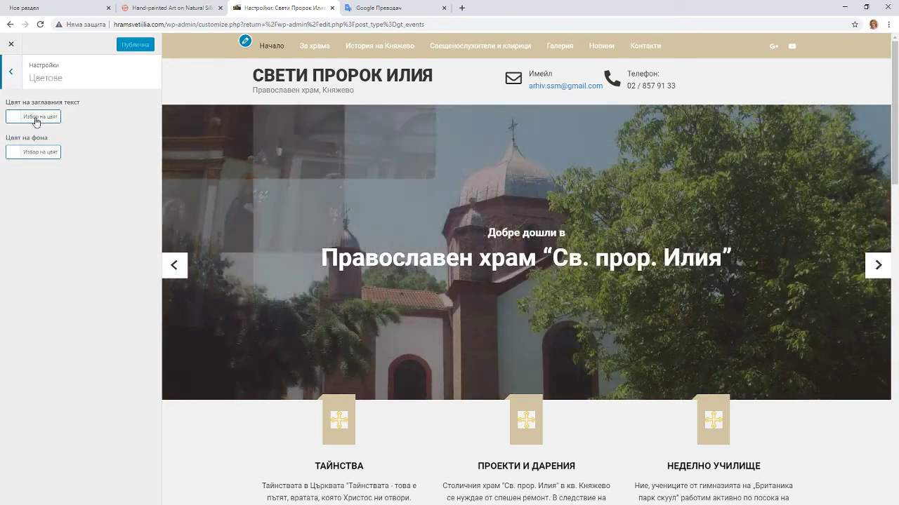
{"action": "left_click", "coordinate": [18, 78]}
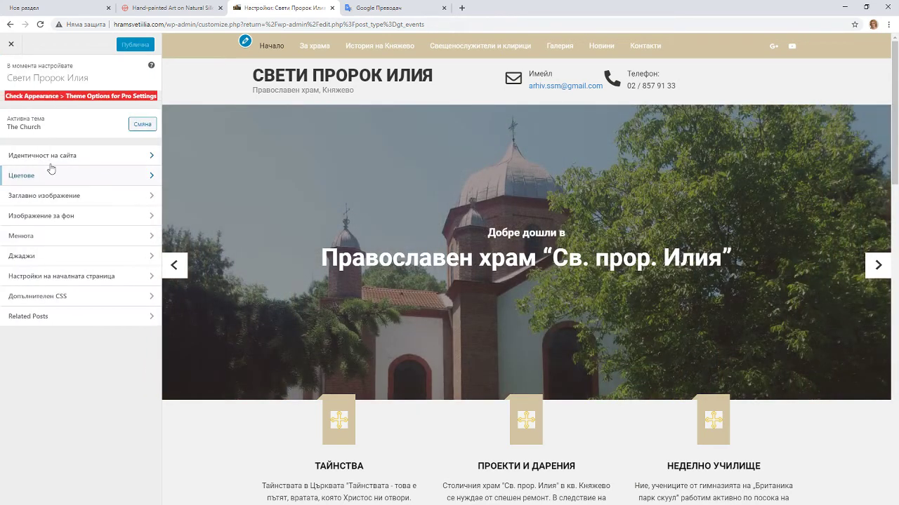
View the Заглавно изображение settings, highlighting the recommended size 1420 × 287, and the Изображение за фон settings
{"action": "left_click", "coordinate": [61, 195]}
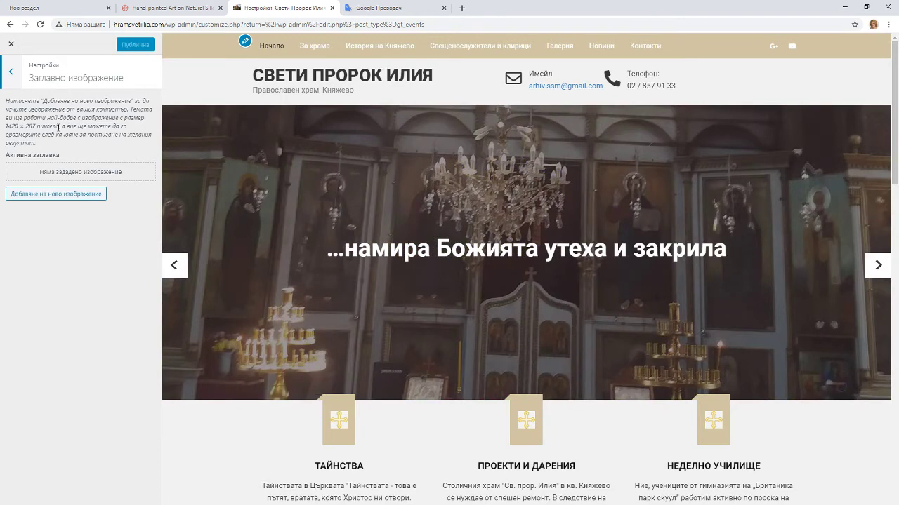
{"action": "left_click_drag", "start_coordinate": [7, 126], "coordinate": [36, 125]}
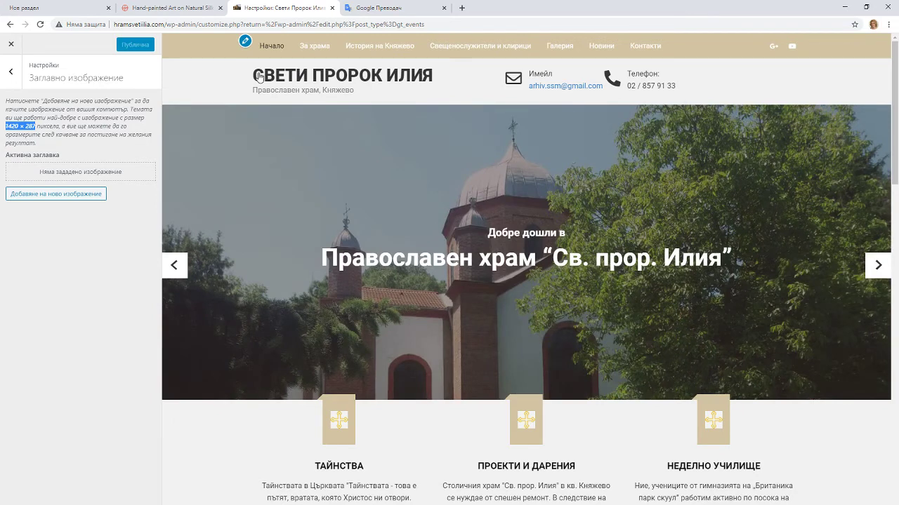
{"action": "left_click", "coordinate": [10, 71]}
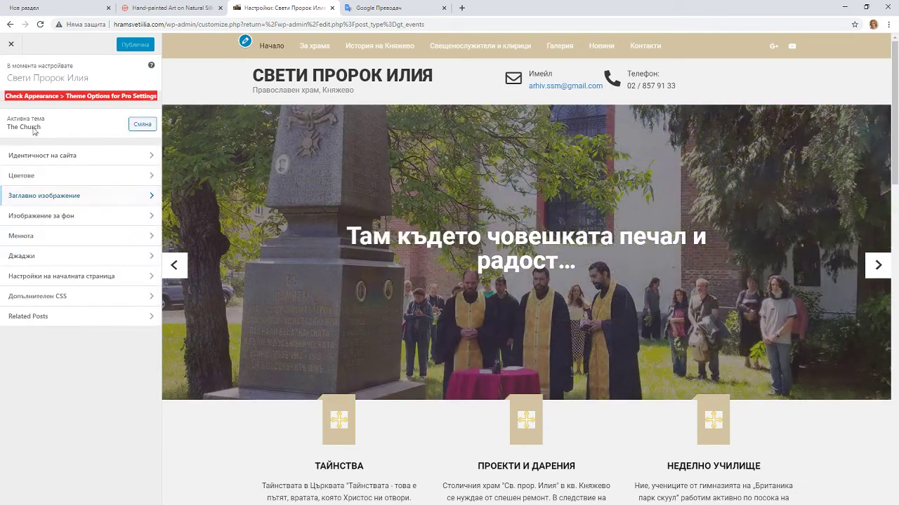
{"action": "left_click", "coordinate": [81, 216]}
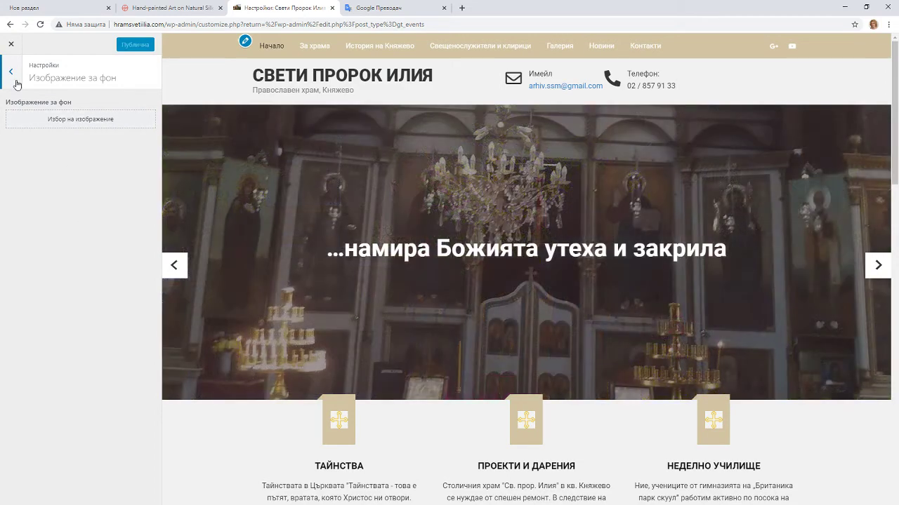
{"action": "left_click", "coordinate": [10, 73]}
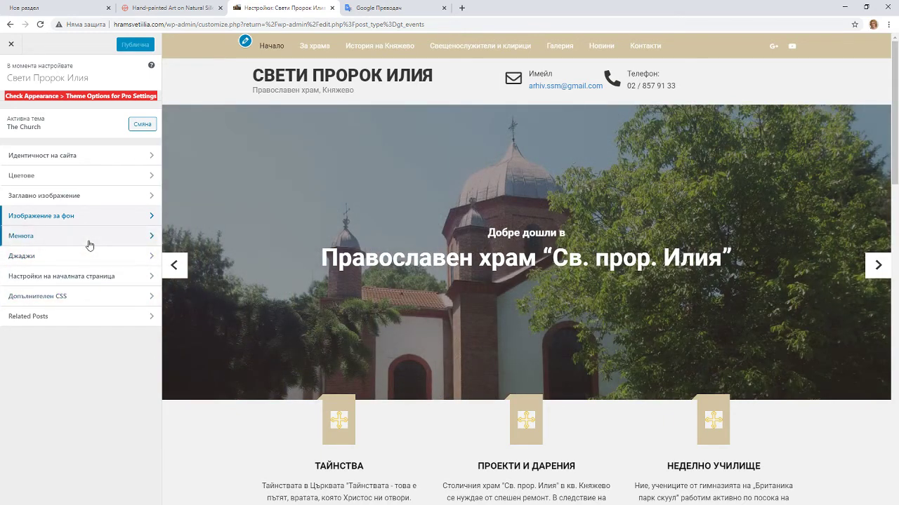
Examine the items and location options of the Home page Services menu against the page preview, leaving the menu unchanged
{"action": "left_click", "coordinate": [106, 240]}
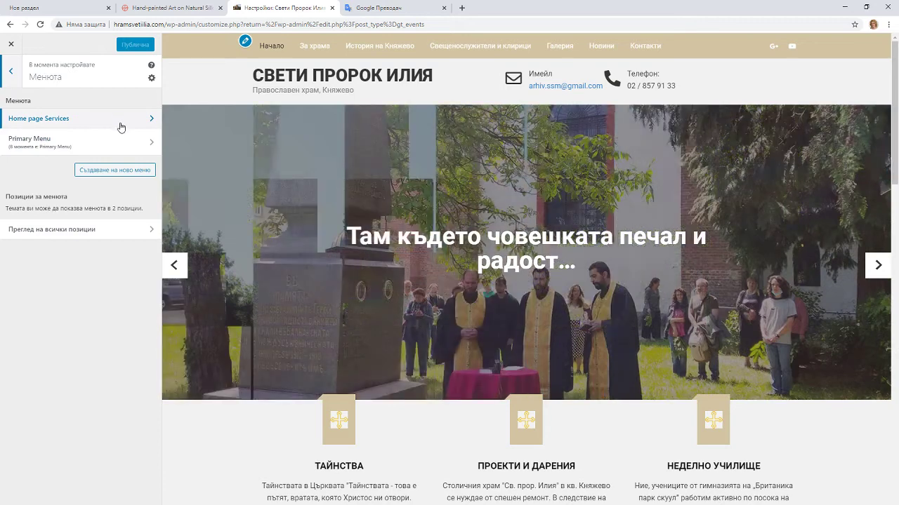
{"action": "left_click", "coordinate": [121, 127]}
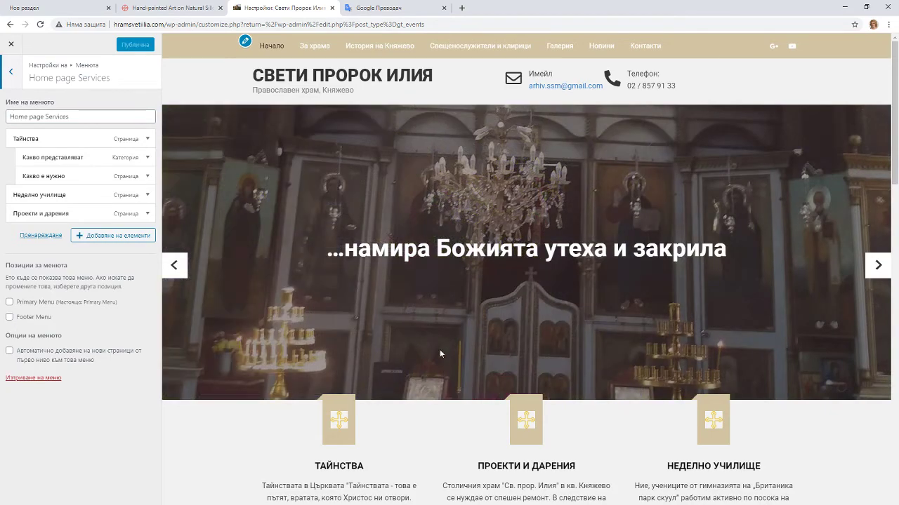
{"action": "scroll", "coordinate": [440, 351], "scroll_direction": "down", "scroll_amount": 15}
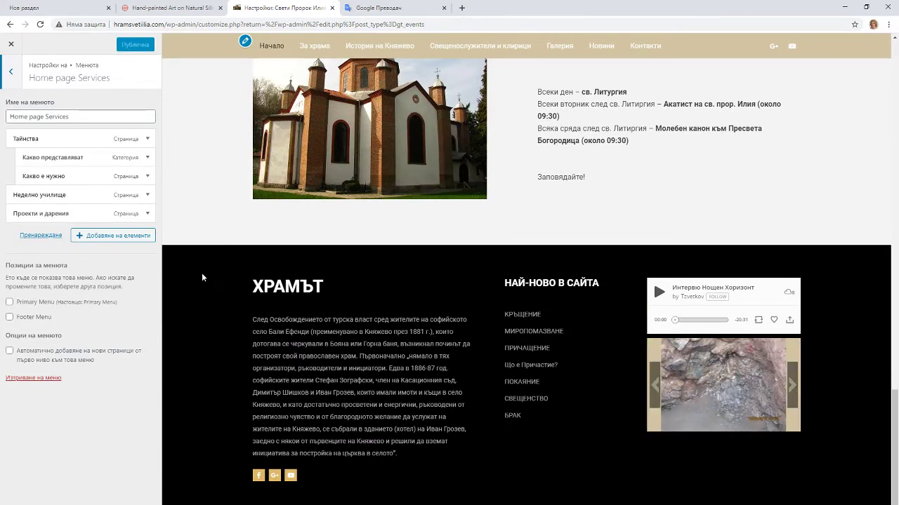
{"action": "scroll", "coordinate": [411, 255], "scroll_direction": "up", "scroll_amount": 5}
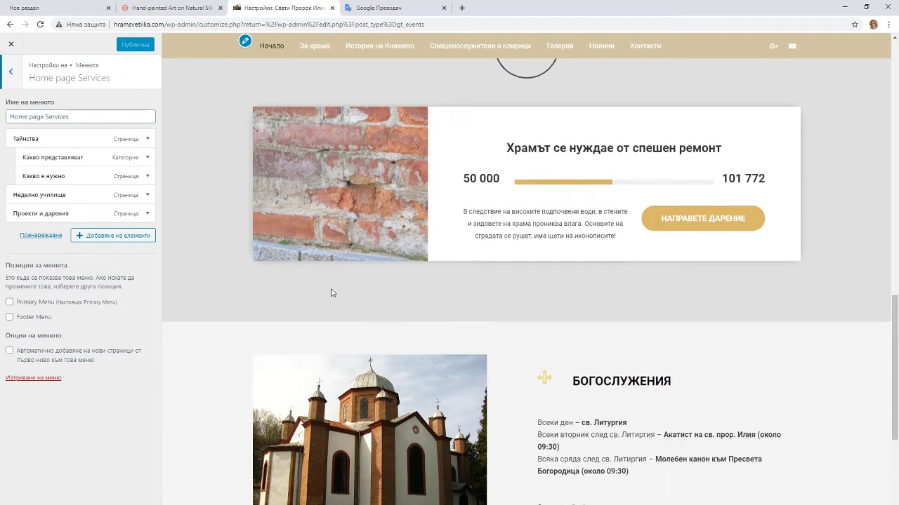
{"action": "scroll", "coordinate": [331, 291], "scroll_direction": "up", "scroll_amount": 7}
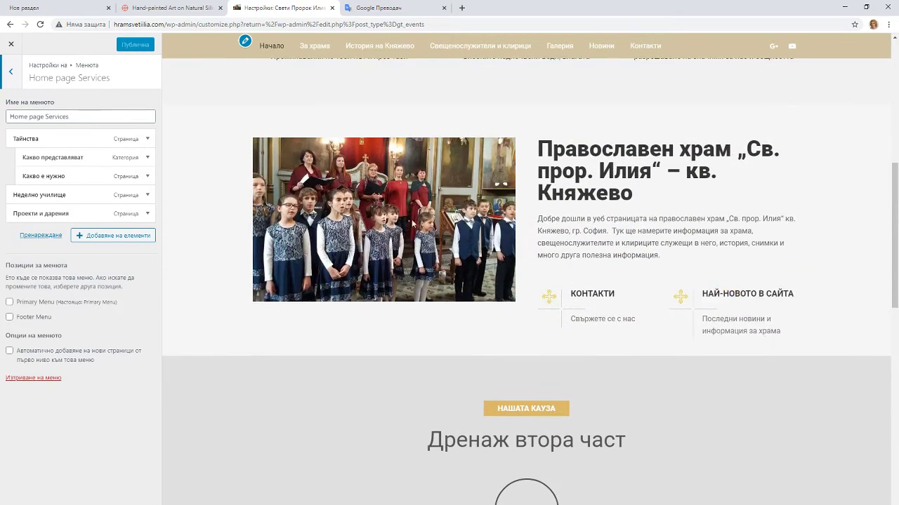
{"action": "scroll", "coordinate": [276, 193], "scroll_direction": "up", "scroll_amount": 8}
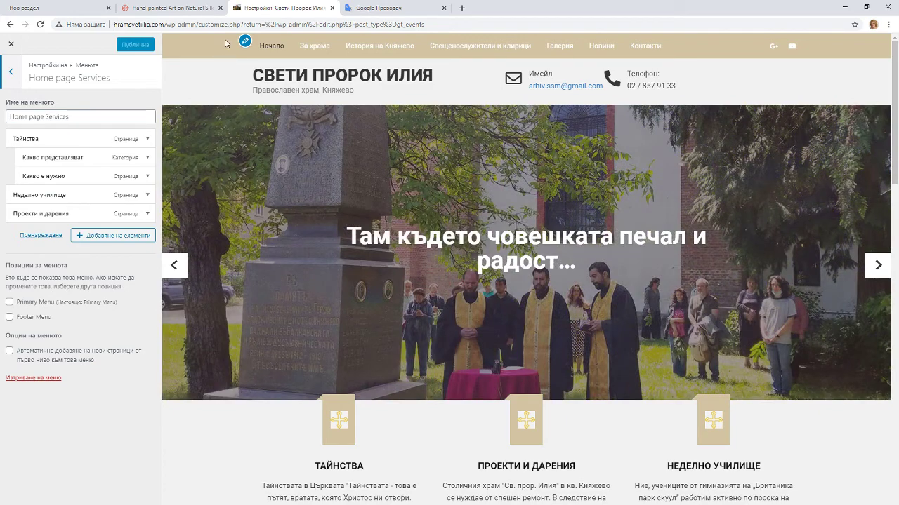
{"action": "scroll", "coordinate": [359, 116], "scroll_direction": "down", "scroll_amount": 3}
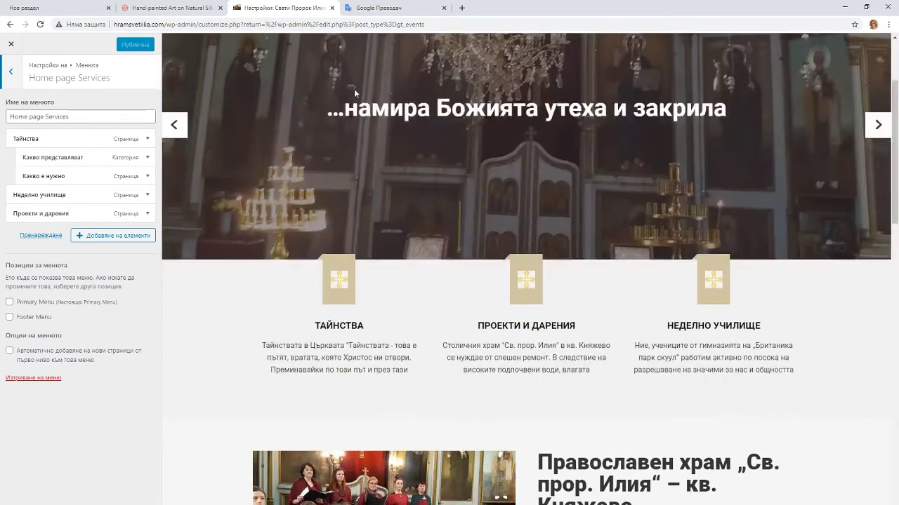
{"action": "scroll", "coordinate": [354, 88], "scroll_direction": "up", "scroll_amount": 3}
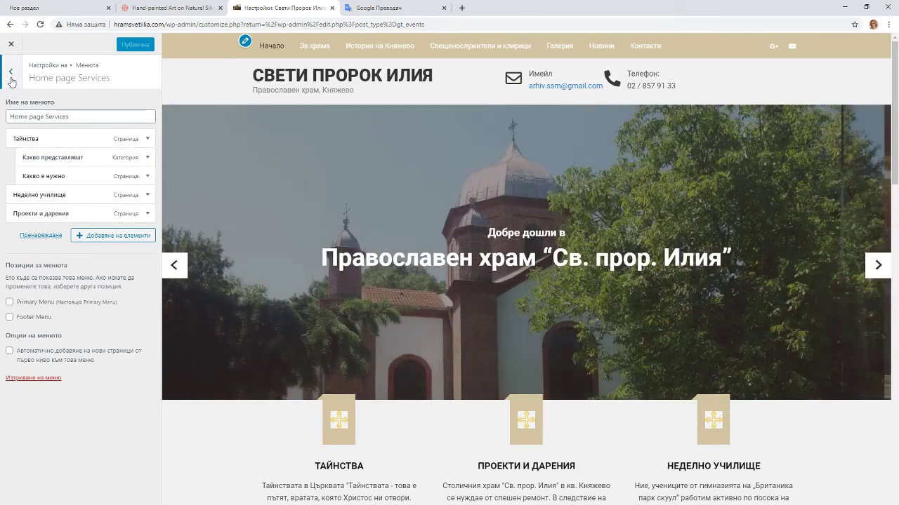
{"action": "left_click", "coordinate": [11, 83]}
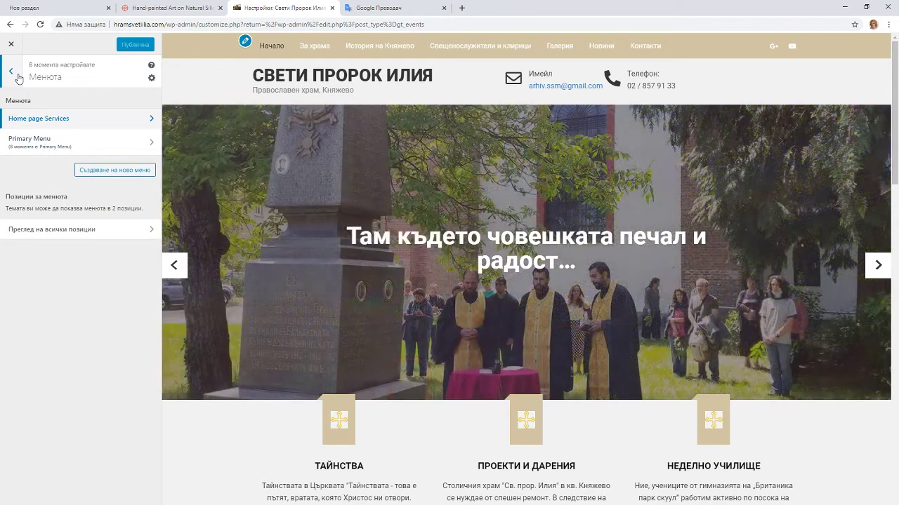
{"action": "left_click", "coordinate": [17, 78]}
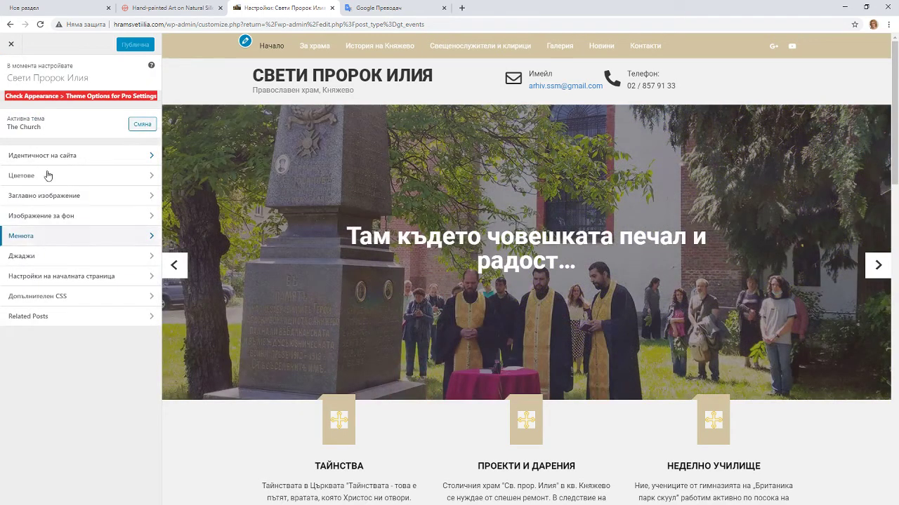
View the footer widget areas under Джаджи, including the contents of Footer Widget 1, without adding a widget
{"action": "left_click", "coordinate": [52, 257]}
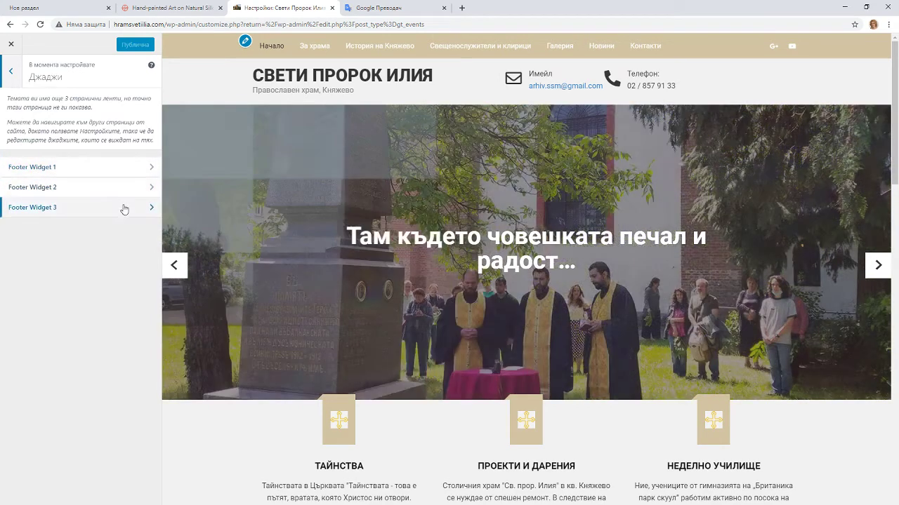
{"action": "left_click", "coordinate": [123, 170]}
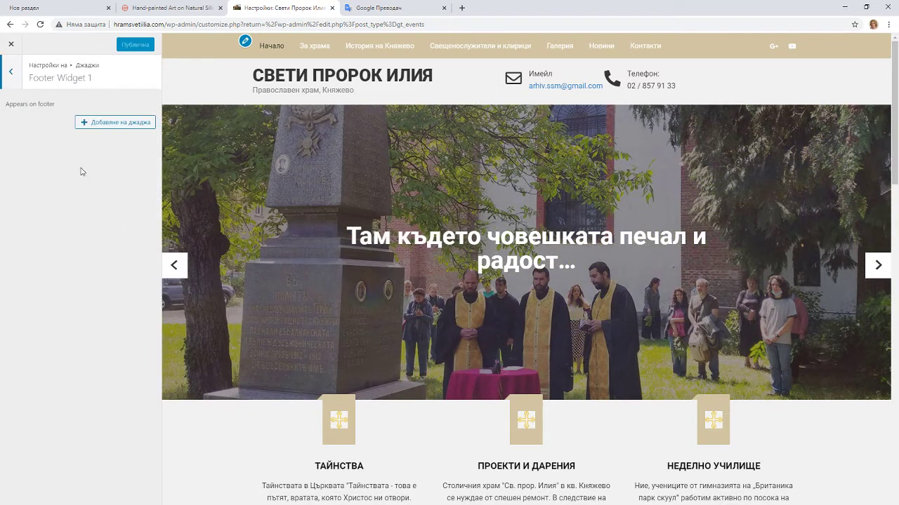
{"action": "left_click", "coordinate": [13, 69]}
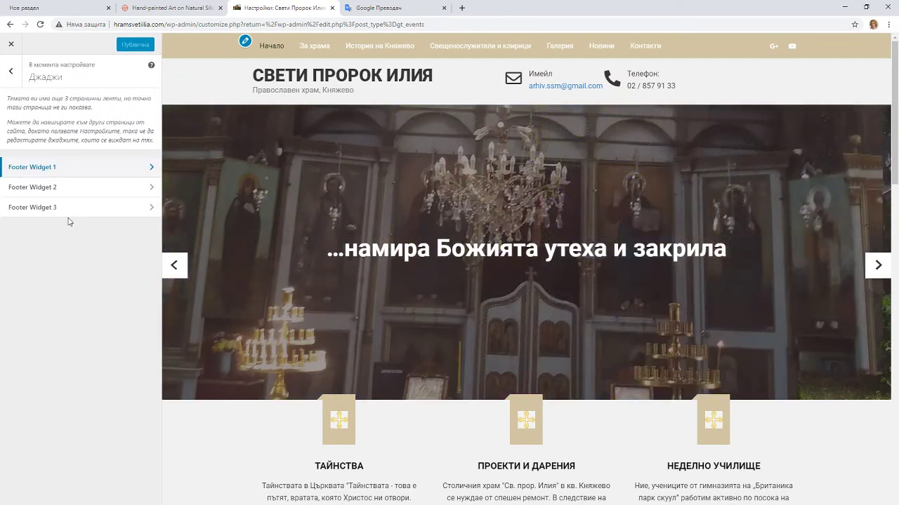
{"action": "left_click", "coordinate": [13, 71]}
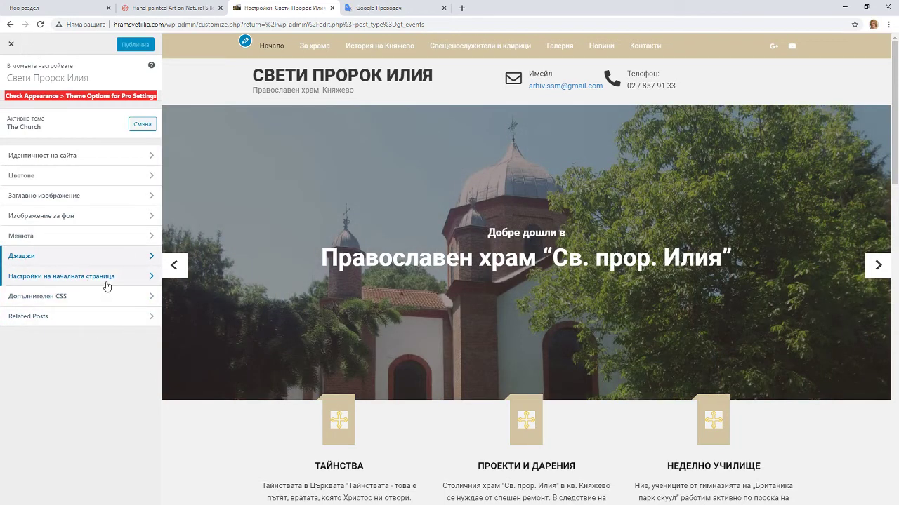
View the pages available as Начална страница without changing the choice, and open the Допълнителен CSS code
{"action": "left_click", "coordinate": [106, 277]}
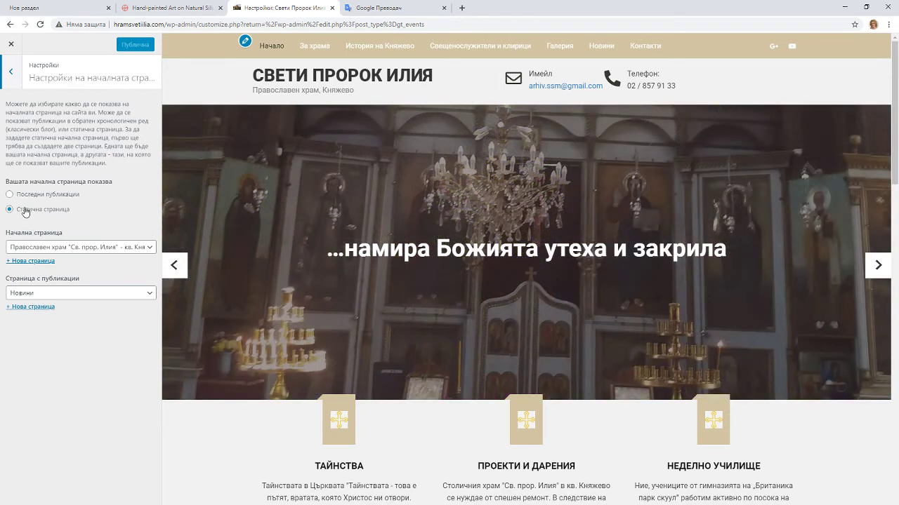
{"action": "left_click", "coordinate": [44, 249]}
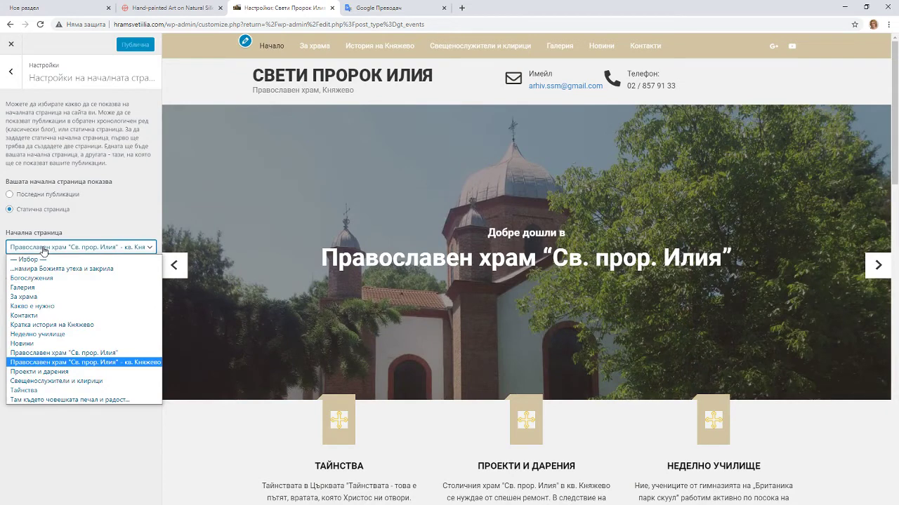
{"action": "left_click", "coordinate": [44, 250]}
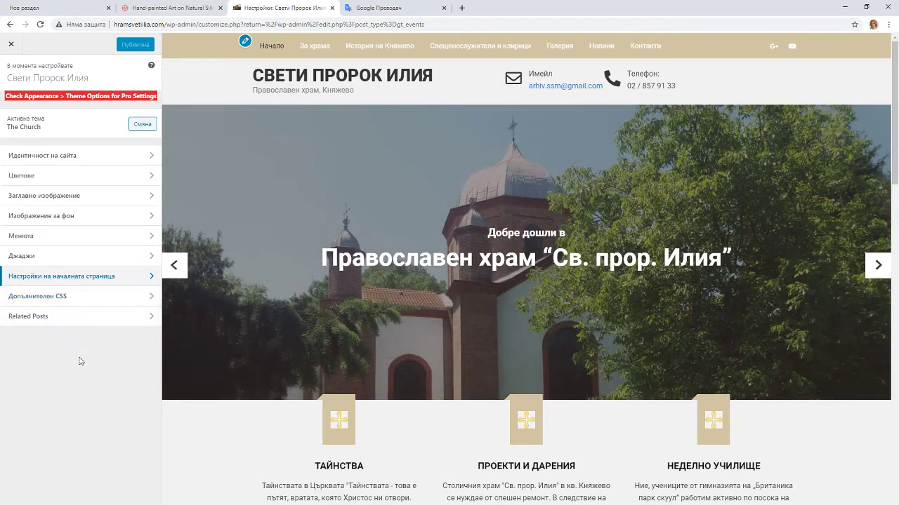
{"action": "left_click", "coordinate": [77, 300]}
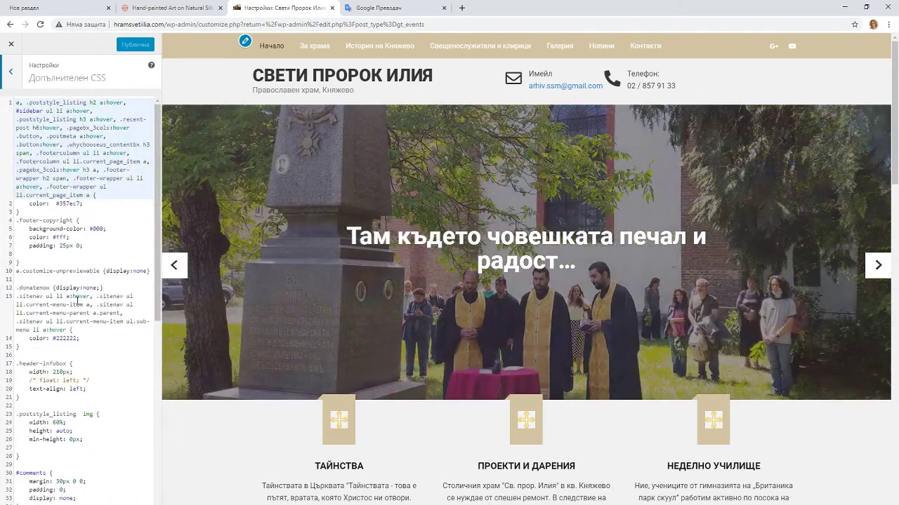
Examine the custom rules in the Допълнителен CSS code from start to end without changing them
{"action": "scroll", "coordinate": [76, 352], "scroll_direction": "down", "scroll_amount": 5}
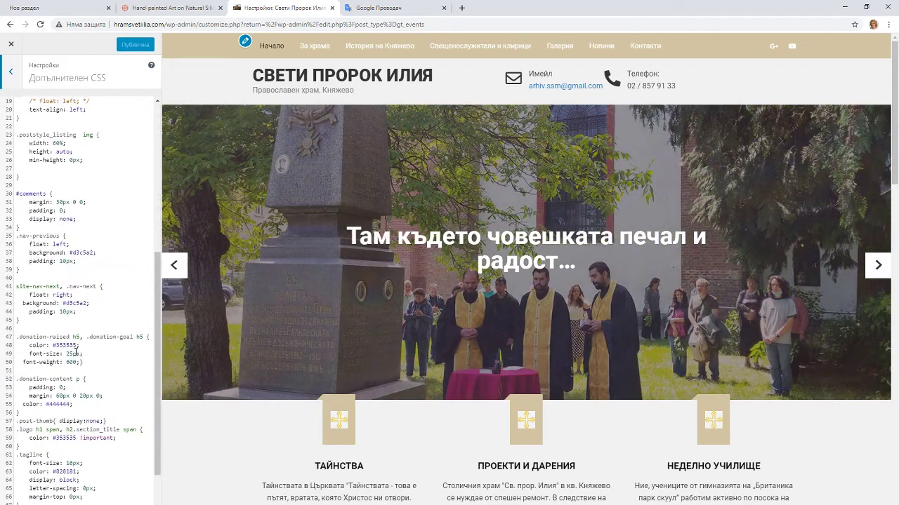
{"action": "scroll", "coordinate": [81, 417], "scroll_direction": "up", "scroll_amount": 5}
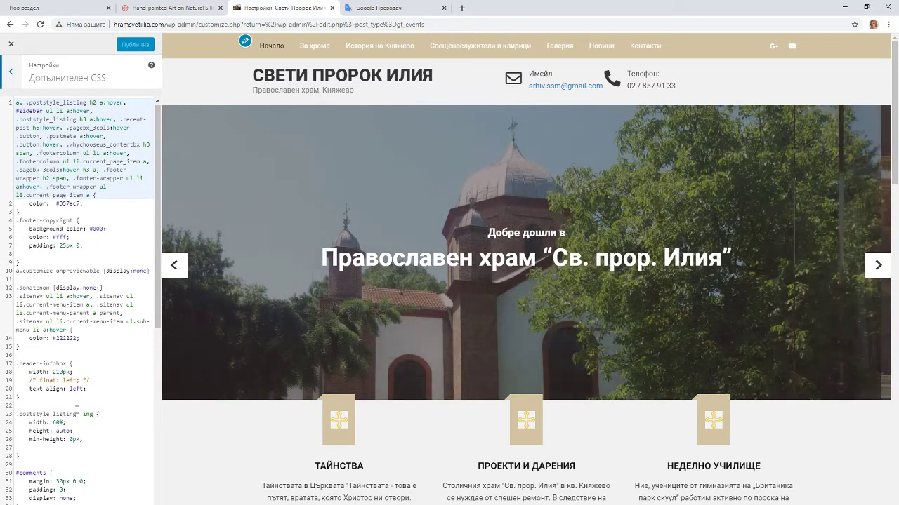
{"action": "scroll", "coordinate": [80, 407], "scroll_direction": "down", "scroll_amount": 3}
{"action": "scroll", "coordinate": [86, 396], "scroll_direction": "down", "scroll_amount": 3}
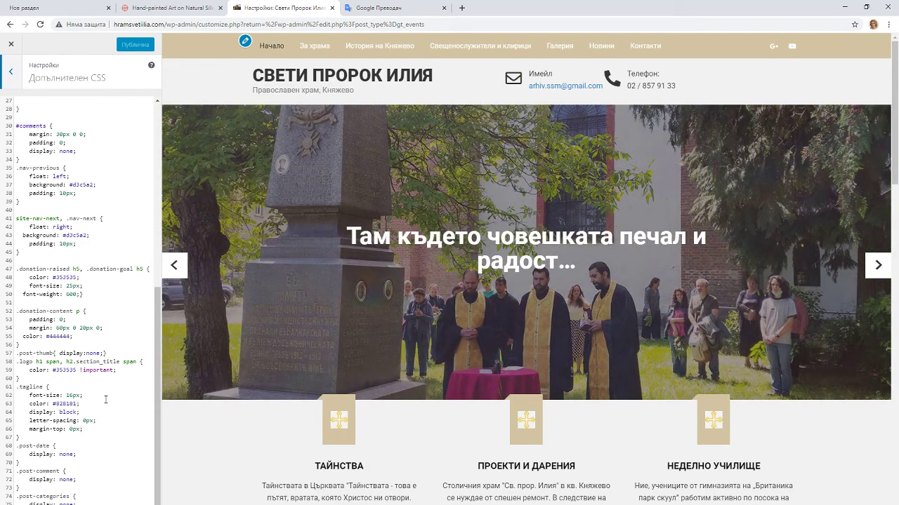
{"action": "scroll", "coordinate": [106, 400], "scroll_direction": "up", "scroll_amount": 5}
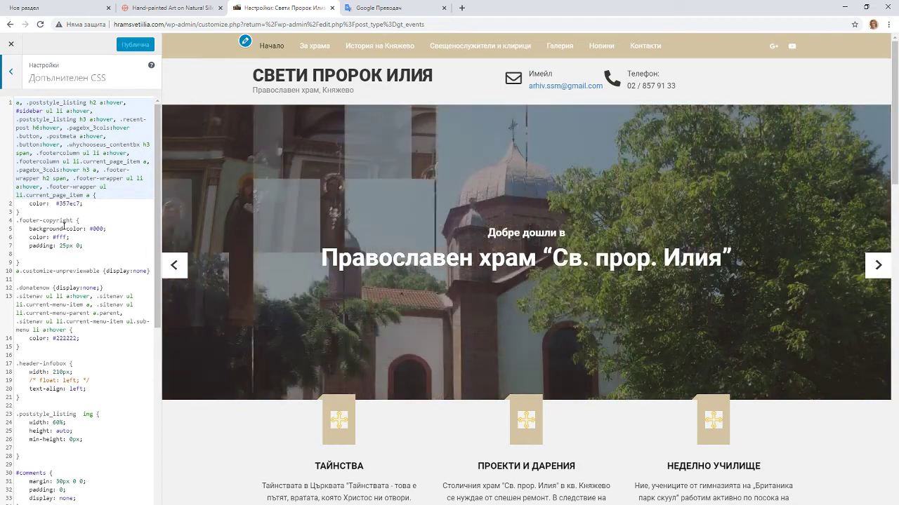
{"action": "scroll", "coordinate": [63, 320], "scroll_direction": "down", "scroll_amount": 5}
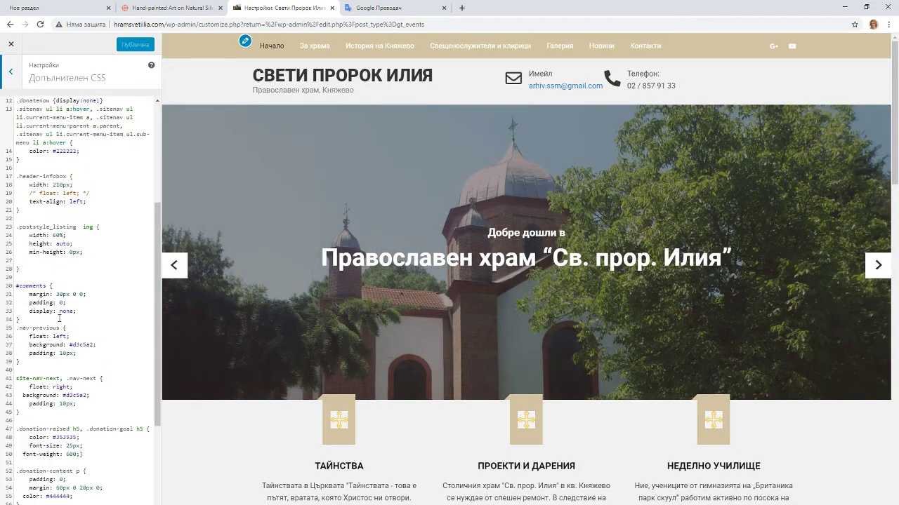
{"action": "scroll", "coordinate": [40, 294], "scroll_direction": "up", "scroll_amount": 5}
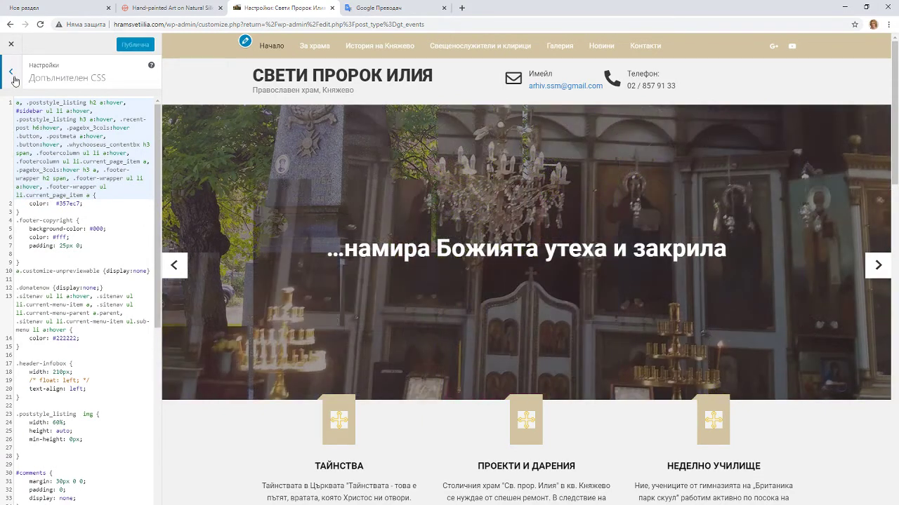
Check the Related Posts section of the theme customizer, and close the customizer to return to the admin area
{"action": "left_click", "coordinate": [12, 73]}
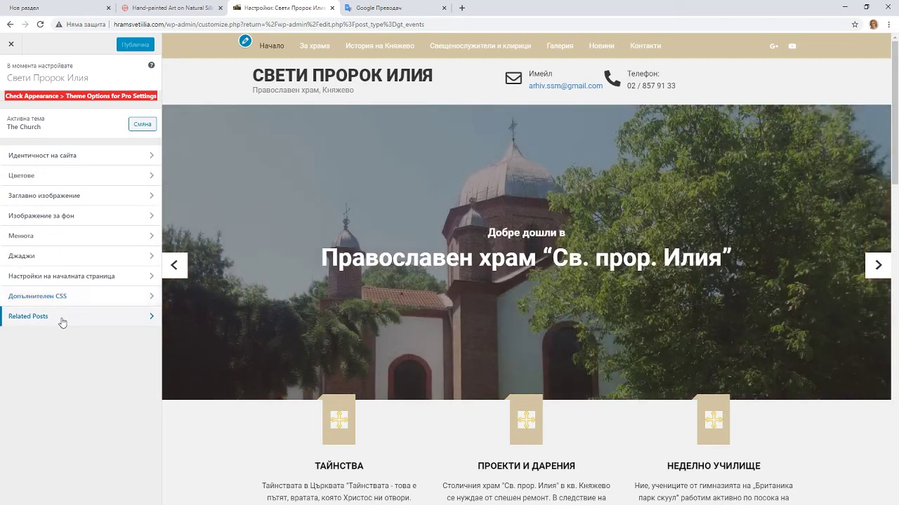
{"action": "left_click", "coordinate": [63, 321]}
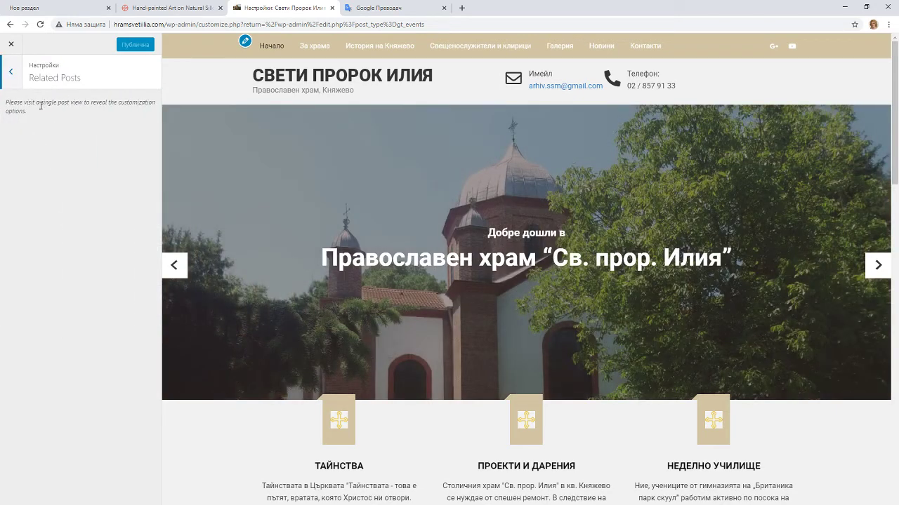
{"action": "left_click", "coordinate": [11, 73]}
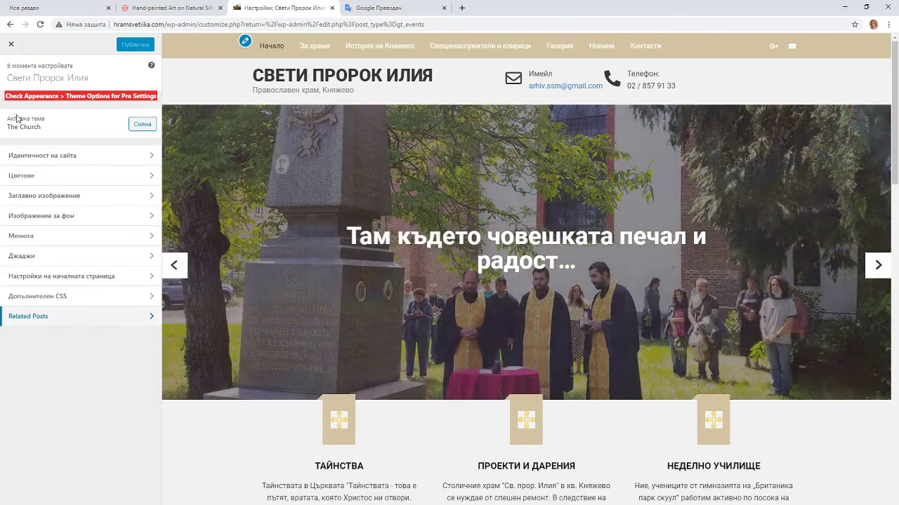
{"action": "left_click", "coordinate": [11, 46]}
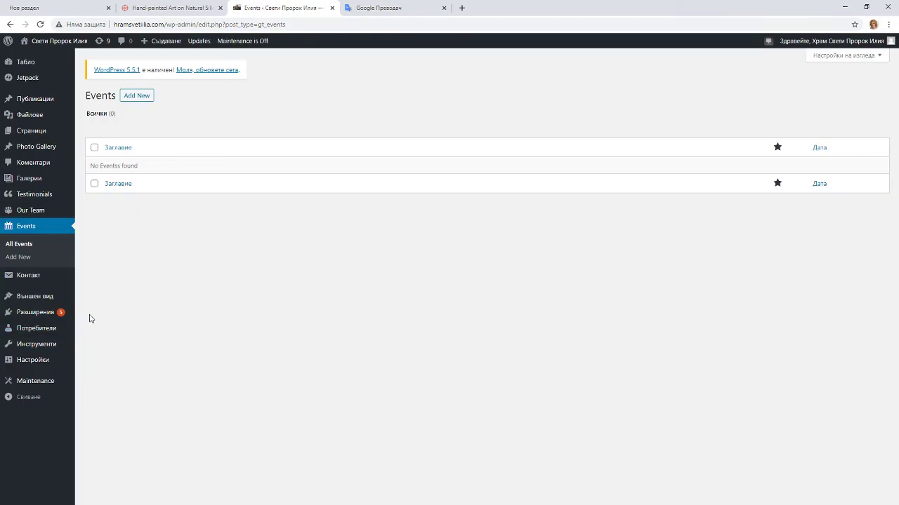
Open Джаджи under Външен вид and view the Blog Sidebar's Навигационно меню widget settings and the available widgets
{"action": "mouse_move", "coordinate": [25, 309]}
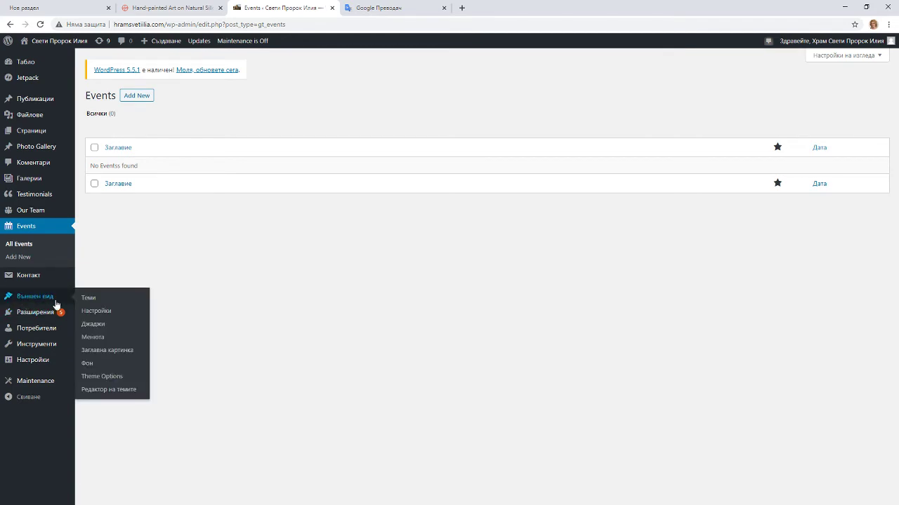
{"action": "left_click", "coordinate": [101, 325]}
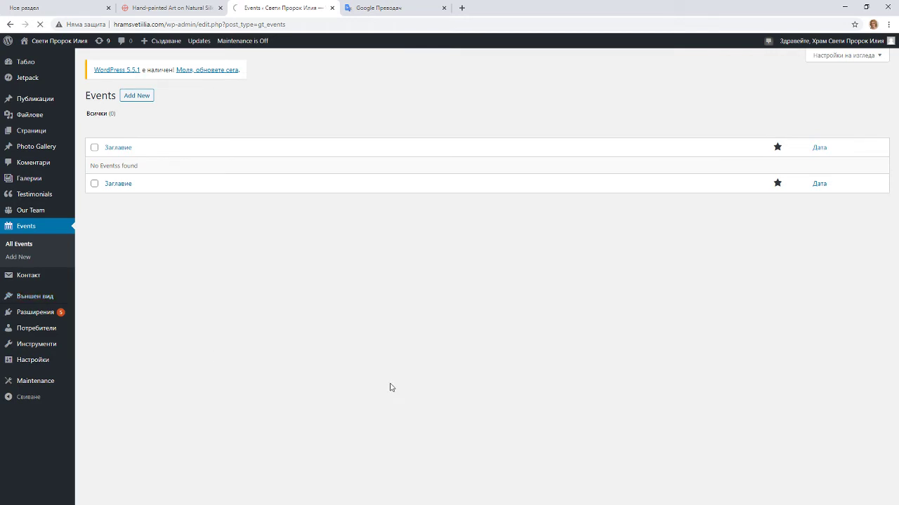
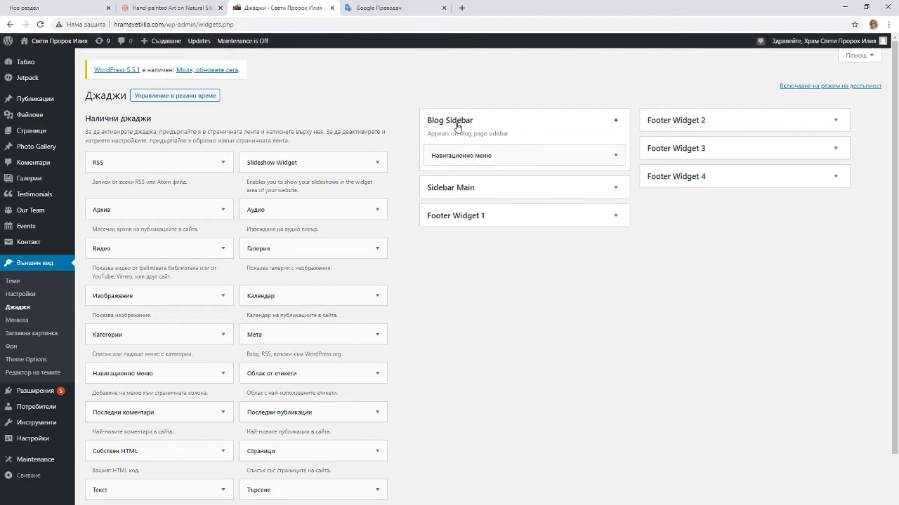
{"action": "left_click", "coordinate": [561, 156]}
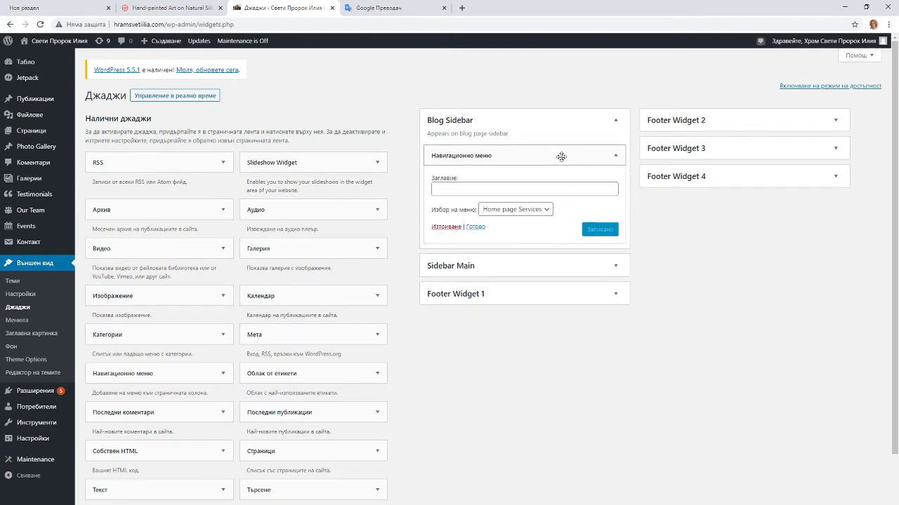
{"action": "left_click", "coordinate": [561, 157]}
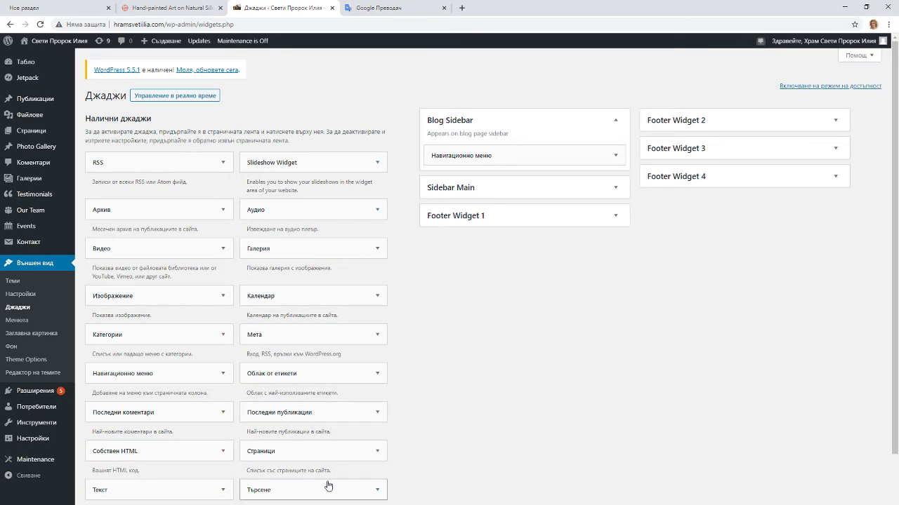
{"action": "scroll", "coordinate": [328, 486], "scroll_direction": "down", "scroll_amount": 2}
{"action": "scroll", "coordinate": [327, 486], "scroll_direction": "up", "scroll_amount": 1}
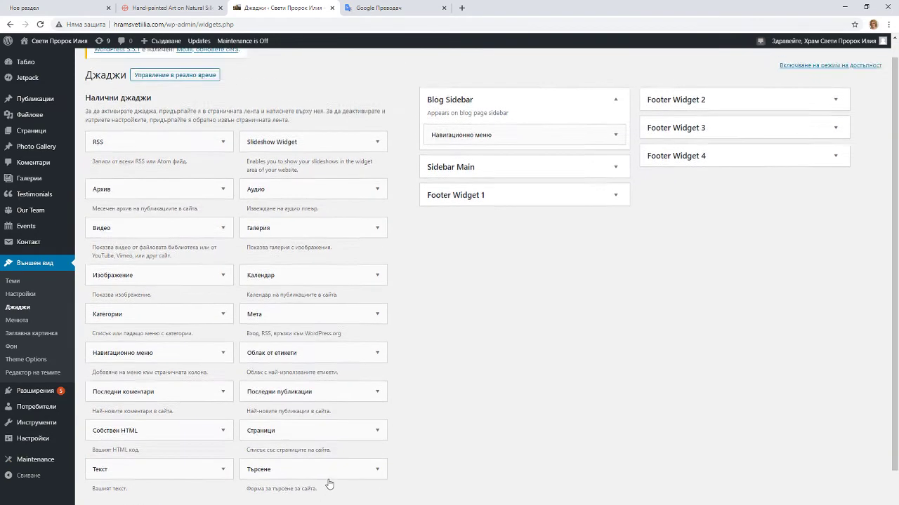
{"action": "scroll", "coordinate": [329, 484], "scroll_direction": "up", "scroll_amount": 1}
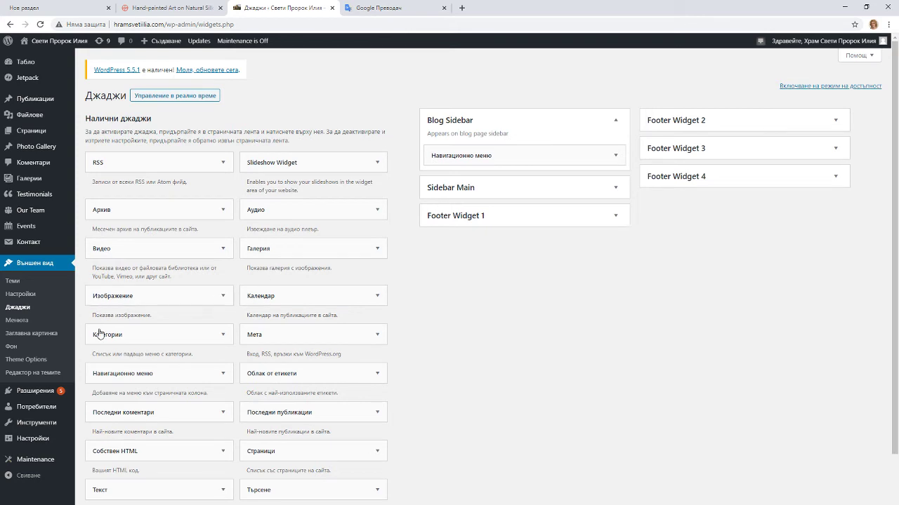
View the installed themes under Теми, including the active The Church theme and Twenty Twenty, without activating another one
{"action": "left_click", "coordinate": [19, 287]}
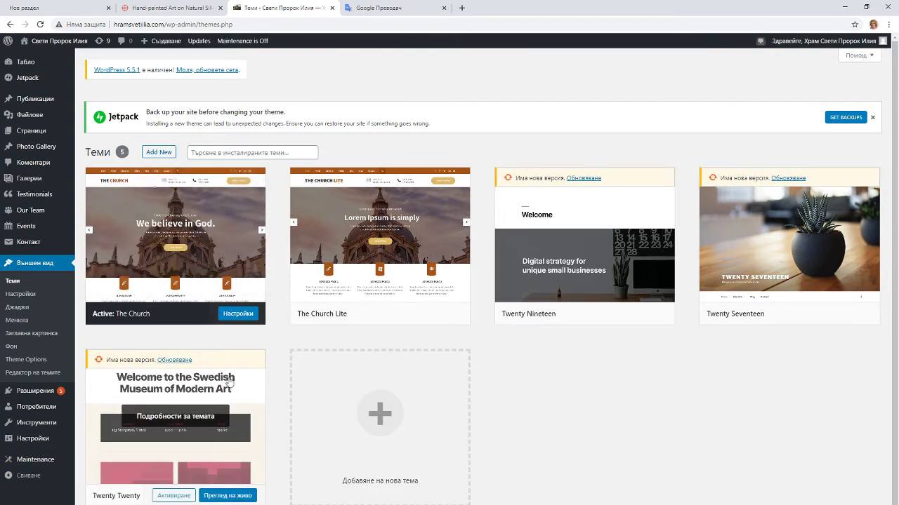
{"action": "mouse_move", "coordinate": [243, 251]}
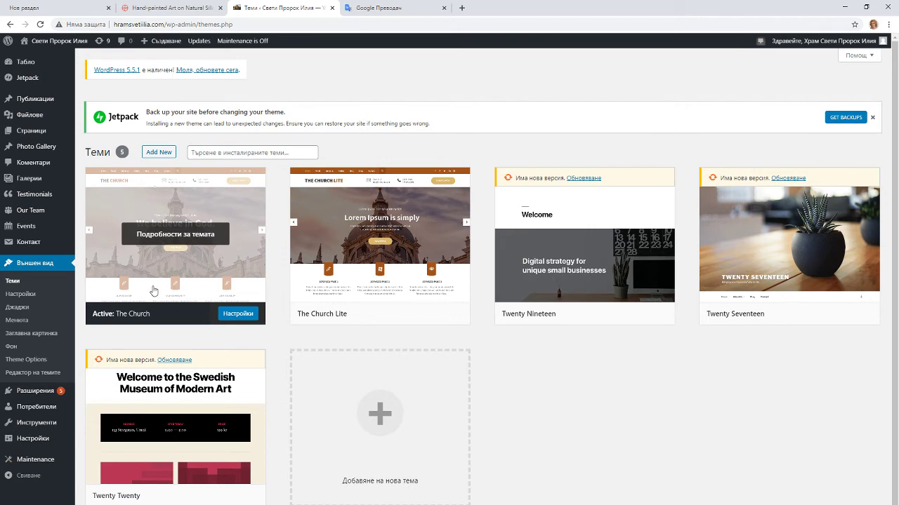
{"action": "mouse_move", "coordinate": [206, 368]}
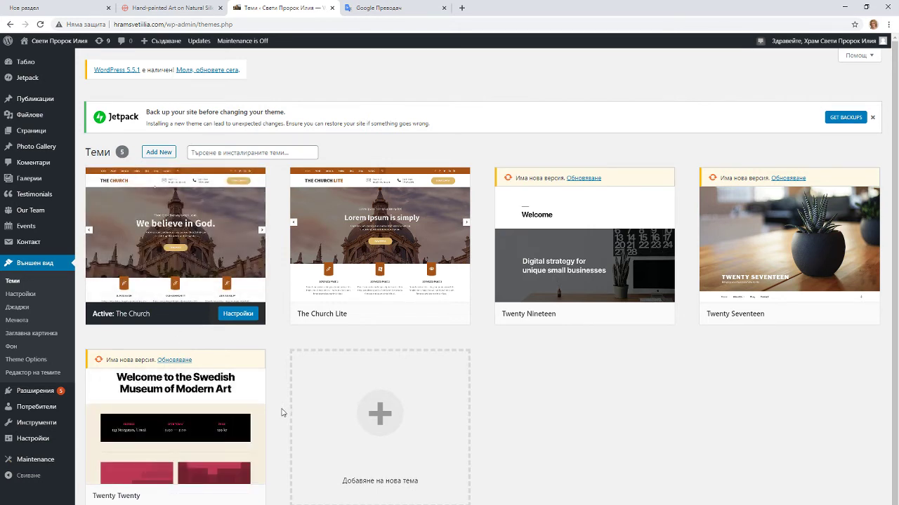
{"action": "mouse_move", "coordinate": [267, 359]}
{"action": "mouse_move", "coordinate": [379, 306]}
Open the public church website in a new browser tab and switch to it
{"action": "mouse_move", "coordinate": [57, 47]}
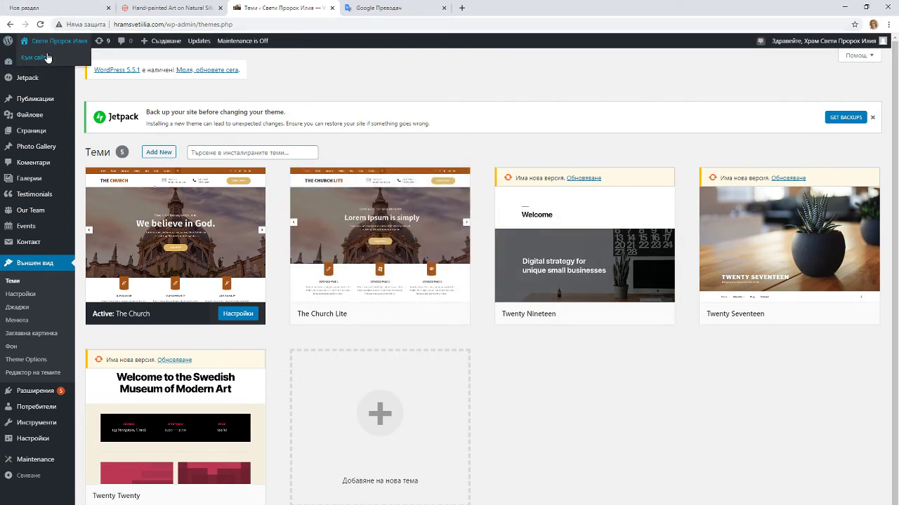
{"action": "right_click", "coordinate": [44, 61]}
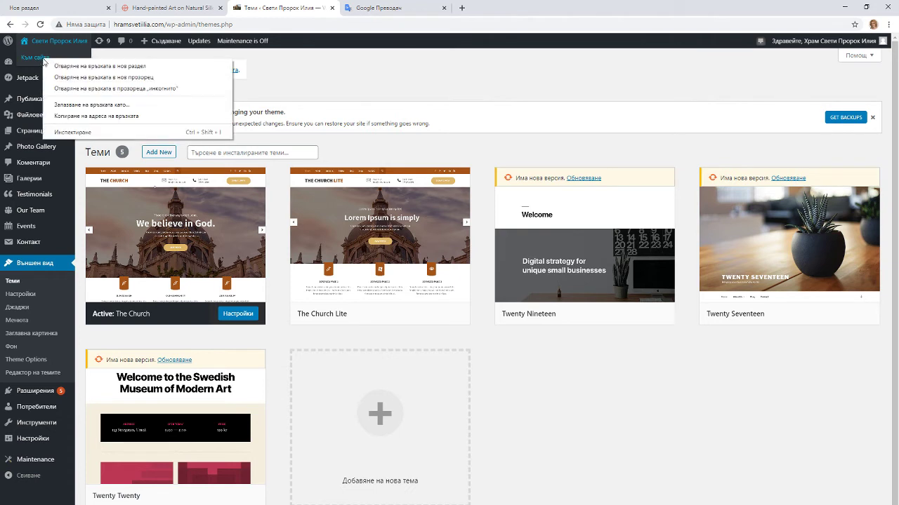
{"action": "left_click", "coordinate": [83, 66]}
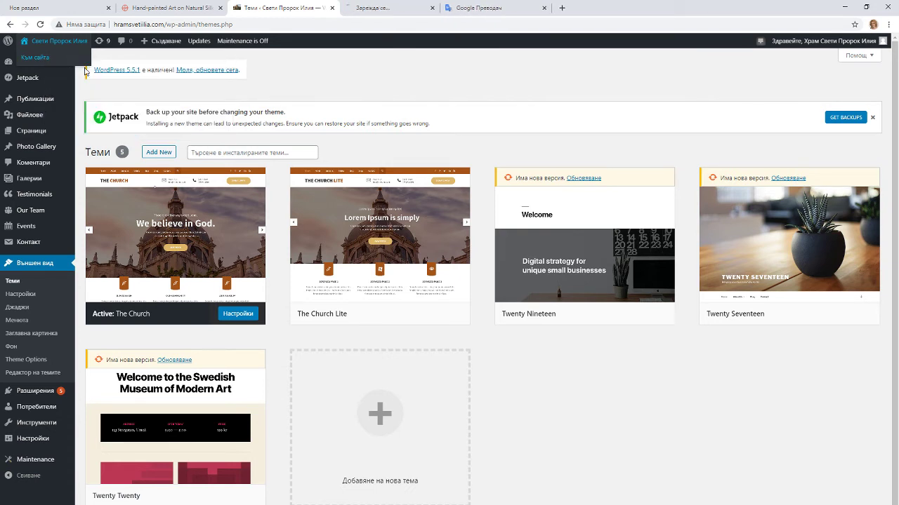
{"action": "left_click", "coordinate": [363, 10]}
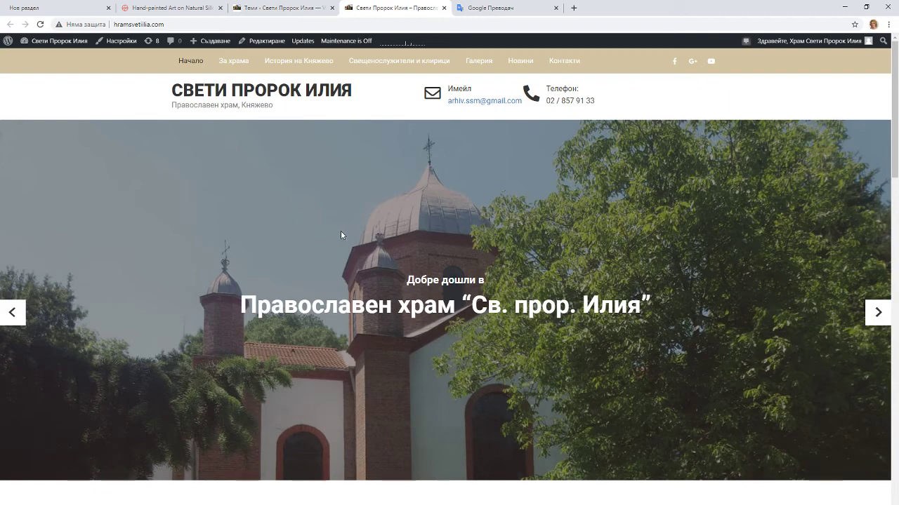
Examine the public home page from the slider through the service boxes, donation cause and Богослужения section to the footer
{"action": "scroll", "coordinate": [300, 127], "scroll_direction": "down", "scroll_amount": 3}
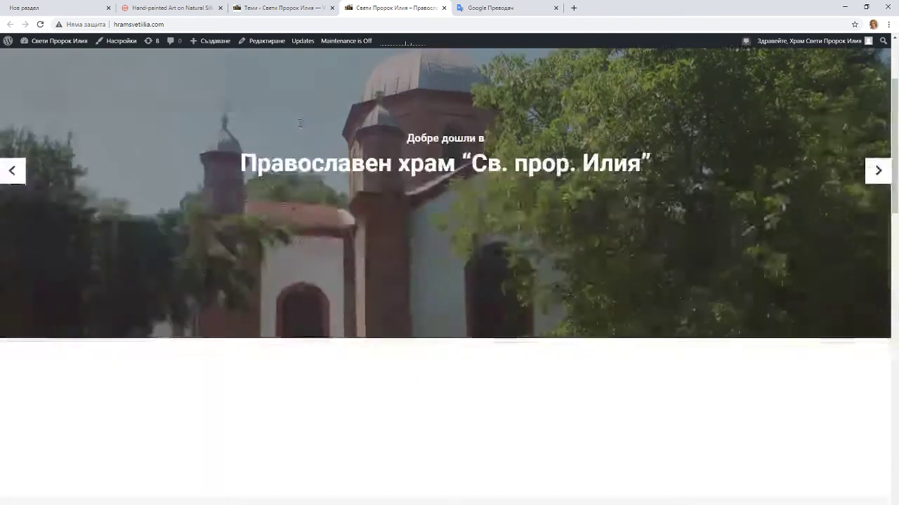
{"action": "scroll", "coordinate": [312, 255], "scroll_direction": "up", "scroll_amount": 3}
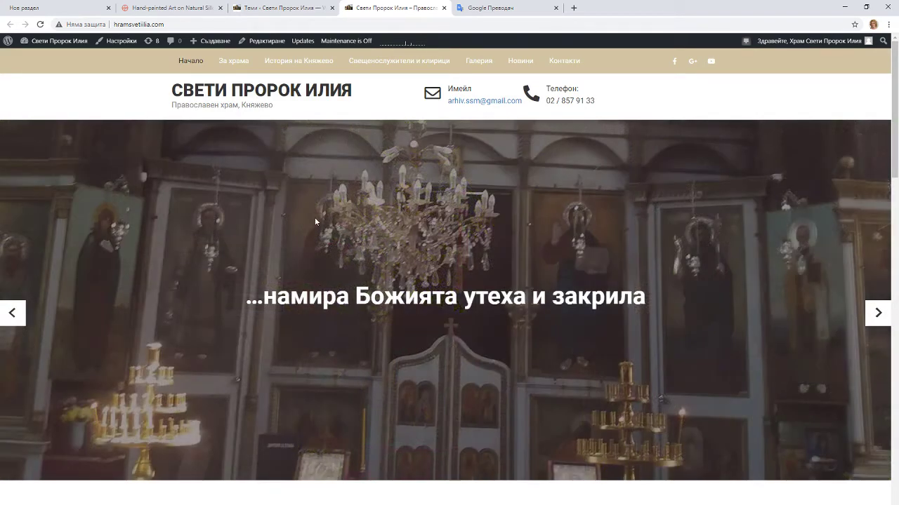
{"action": "scroll", "coordinate": [315, 221], "scroll_direction": "down", "scroll_amount": 5}
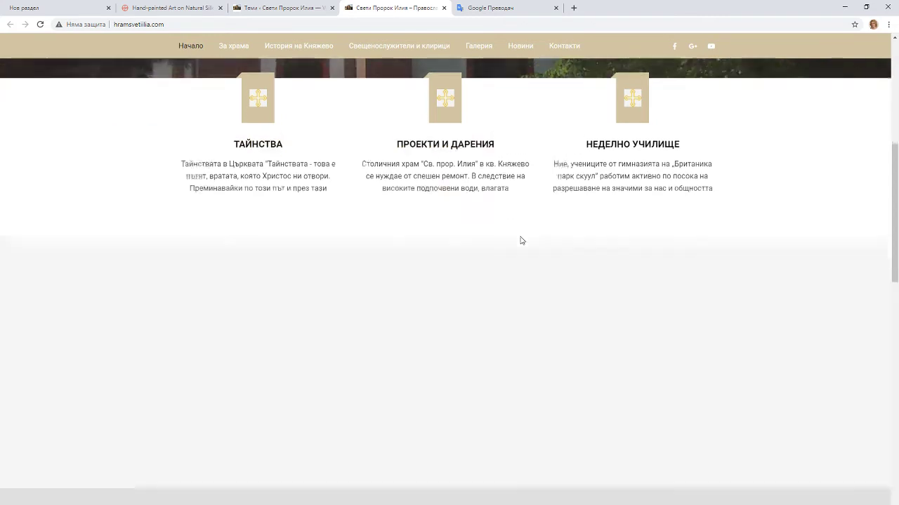
{"action": "scroll", "coordinate": [522, 242], "scroll_direction": "down", "scroll_amount": 5}
{"action": "scroll", "coordinate": [518, 246], "scroll_direction": "up", "scroll_amount": 4}
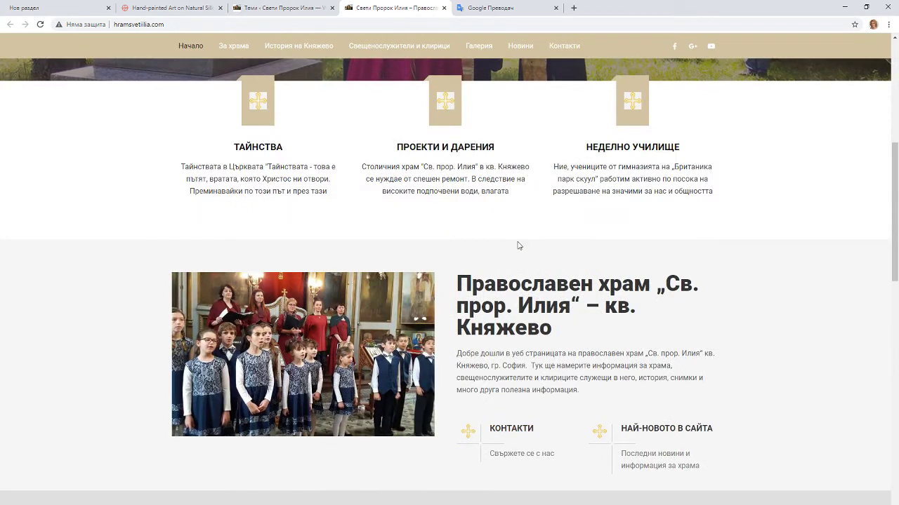
{"action": "scroll", "coordinate": [511, 259], "scroll_direction": "down", "scroll_amount": 7}
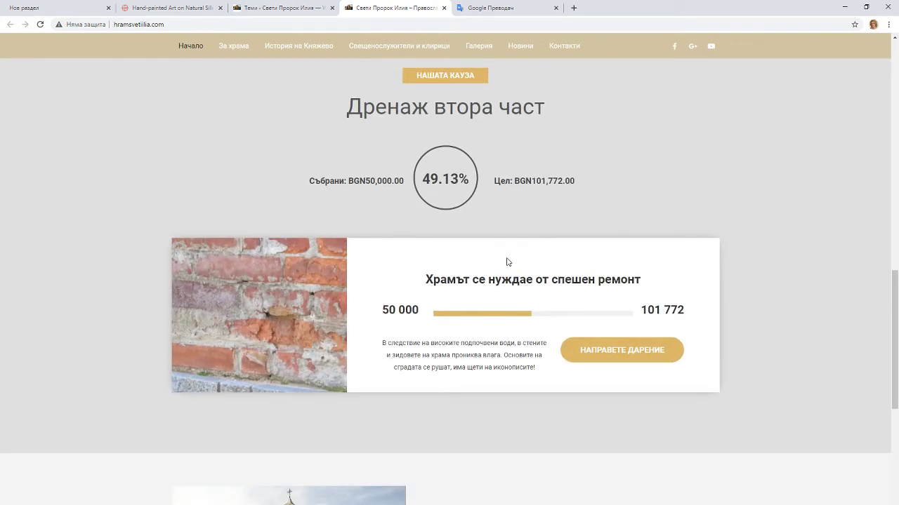
{"action": "scroll", "coordinate": [504, 265], "scroll_direction": "down", "scroll_amount": 5}
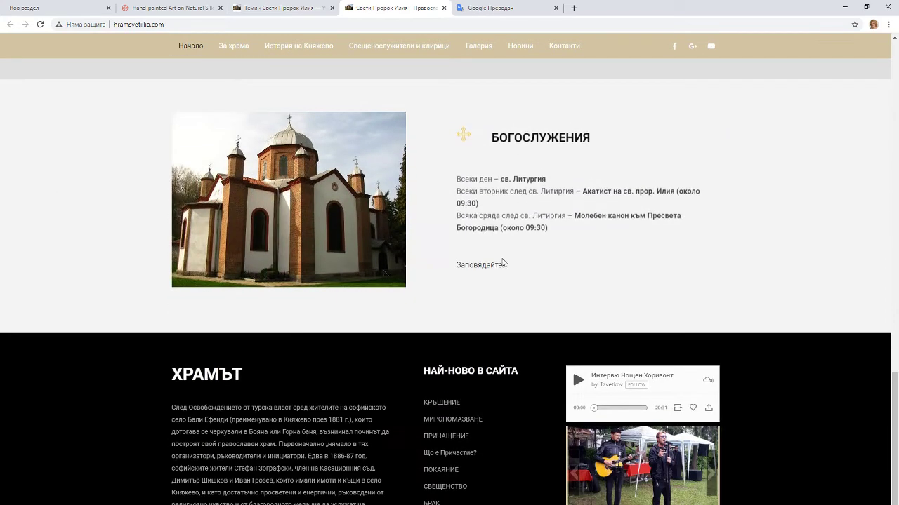
{"action": "scroll", "coordinate": [479, 309], "scroll_direction": "up", "scroll_amount": 10}
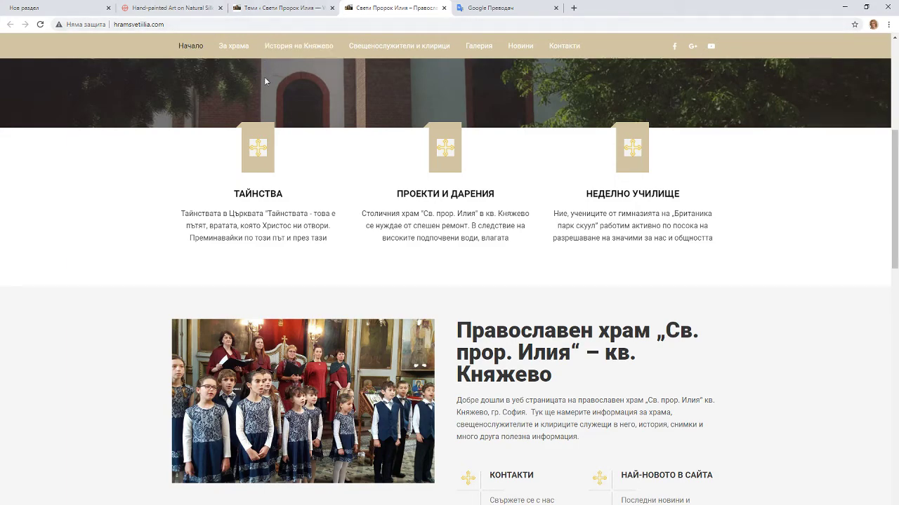
{"action": "scroll", "coordinate": [264, 81], "scroll_direction": "up", "scroll_amount": 5}
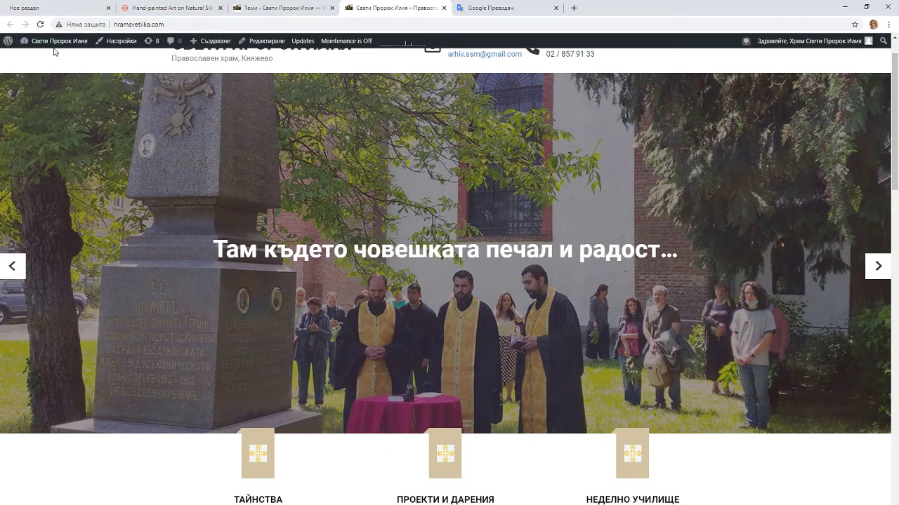
Go from the public site to the Табло admin dashboard, and return to the open Теми page
{"action": "mouse_move", "coordinate": [54, 48]}
{"action": "left_click", "coordinate": [35, 60]}
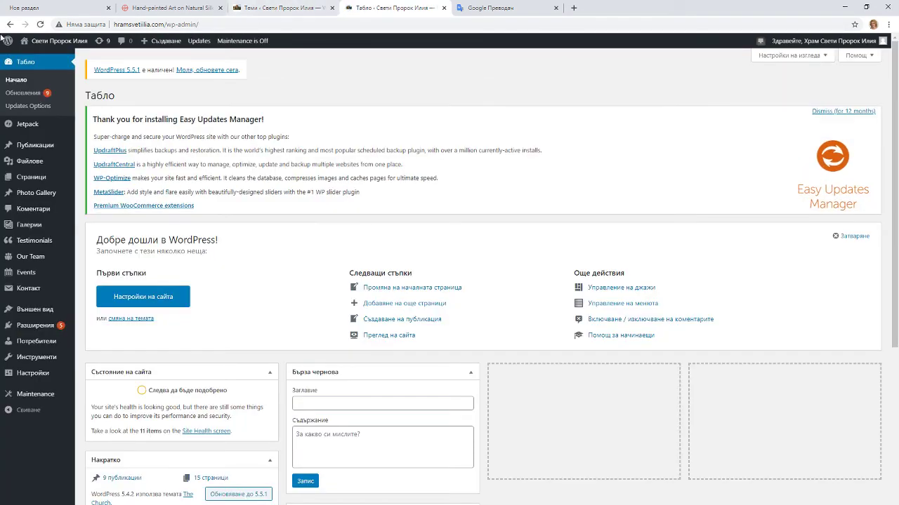
{"action": "mouse_move", "coordinate": [45, 53]}
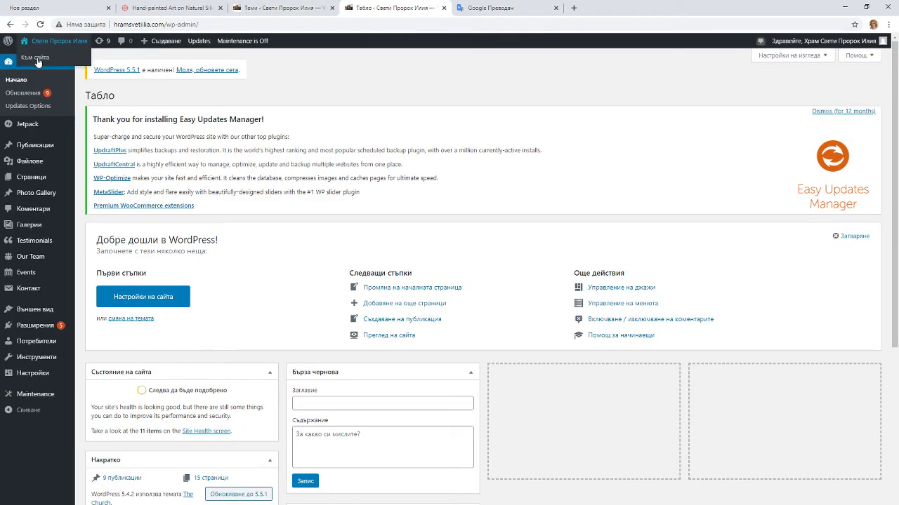
{"action": "left_click", "coordinate": [269, 13]}
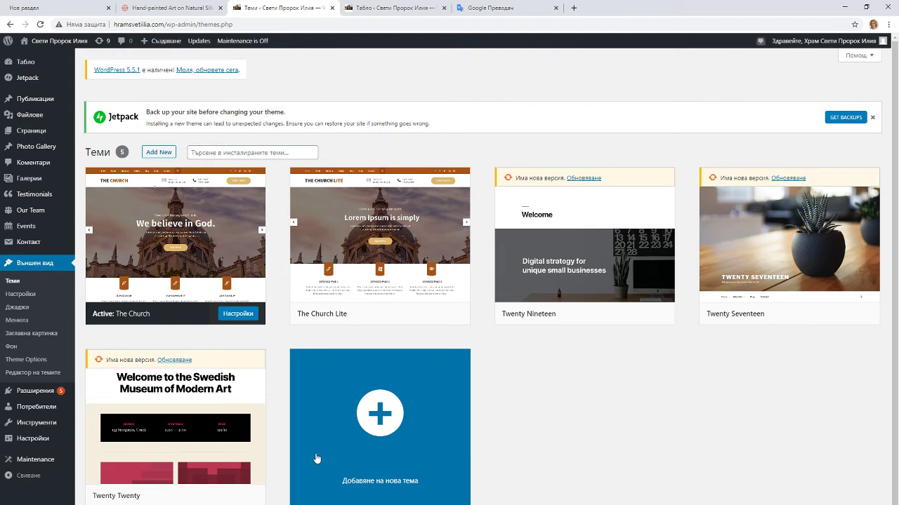
Open the Менюта page and review the Primary Menu structure, the selectable menus, and the Страници and Публикации items available to add
{"action": "left_click", "coordinate": [23, 325]}
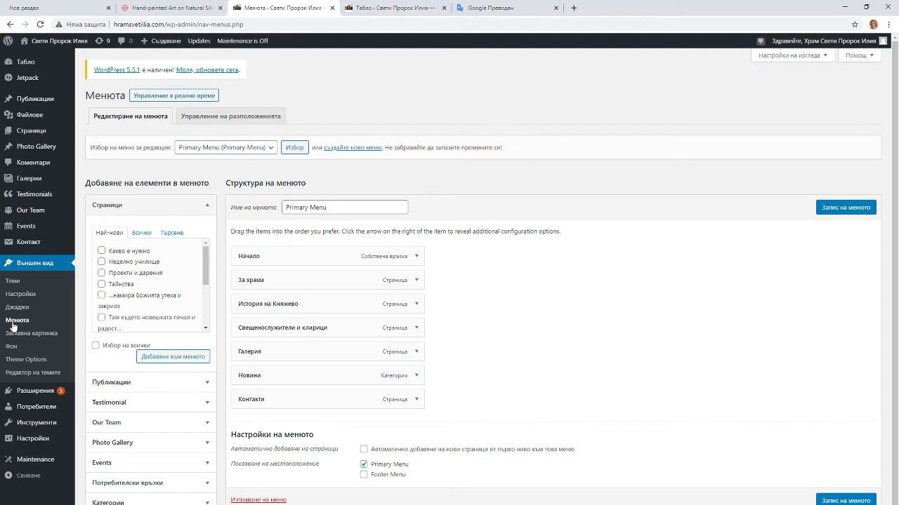
{"action": "left_click", "coordinate": [259, 149]}
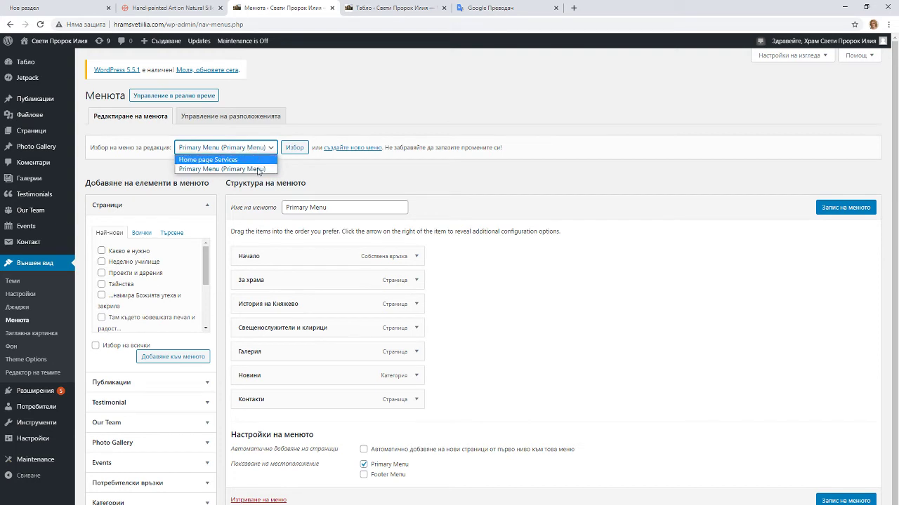
{"action": "left_click", "coordinate": [541, 291]}
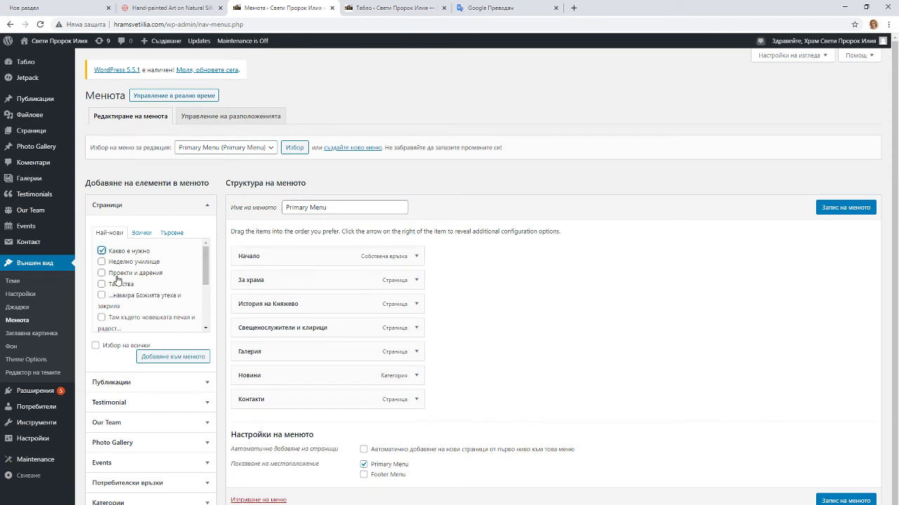
{"action": "left_click", "coordinate": [134, 389]}
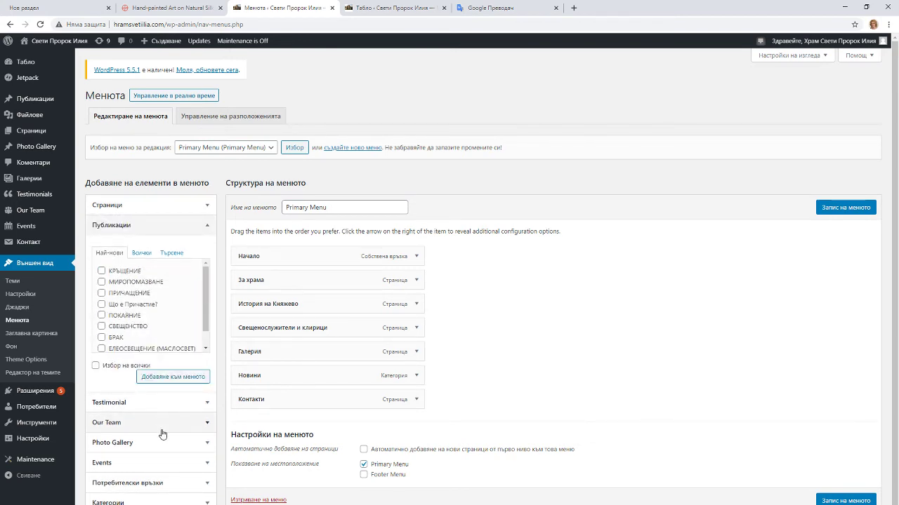
{"action": "scroll", "coordinate": [161, 477], "scroll_direction": "down", "scroll_amount": 1}
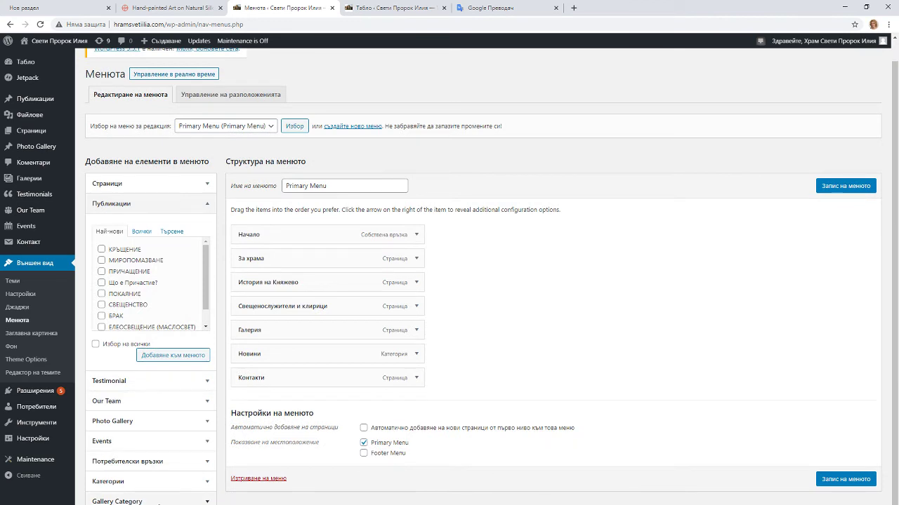
{"action": "scroll", "coordinate": [156, 500], "scroll_direction": "up", "scroll_amount": 1}
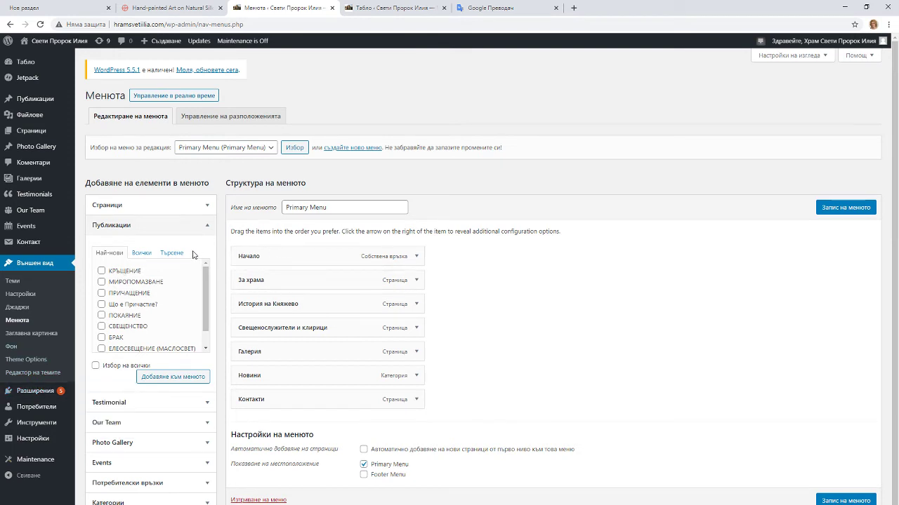
Open Theme Options and review the Footer settings, from layout and company description to copyright text and back-to-top button
{"action": "left_click", "coordinate": [26, 361]}
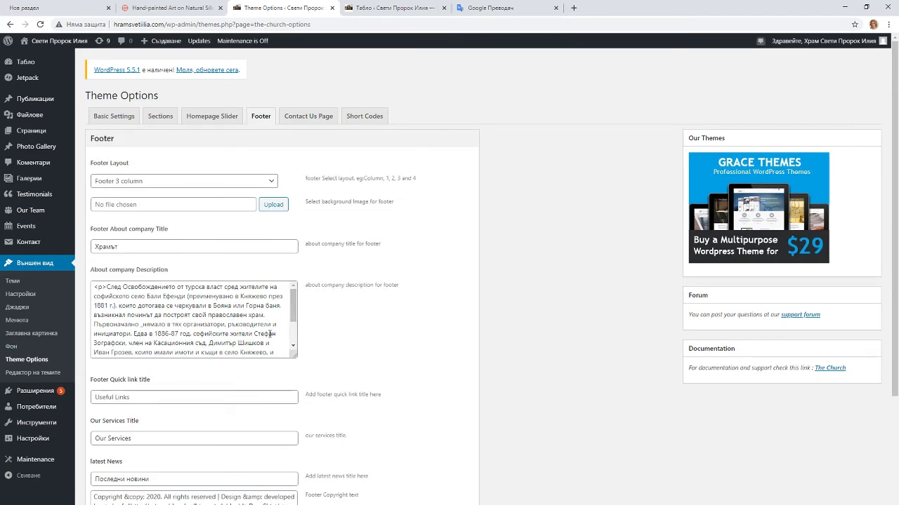
{"action": "scroll", "coordinate": [267, 323], "scroll_direction": "down", "scroll_amount": 2}
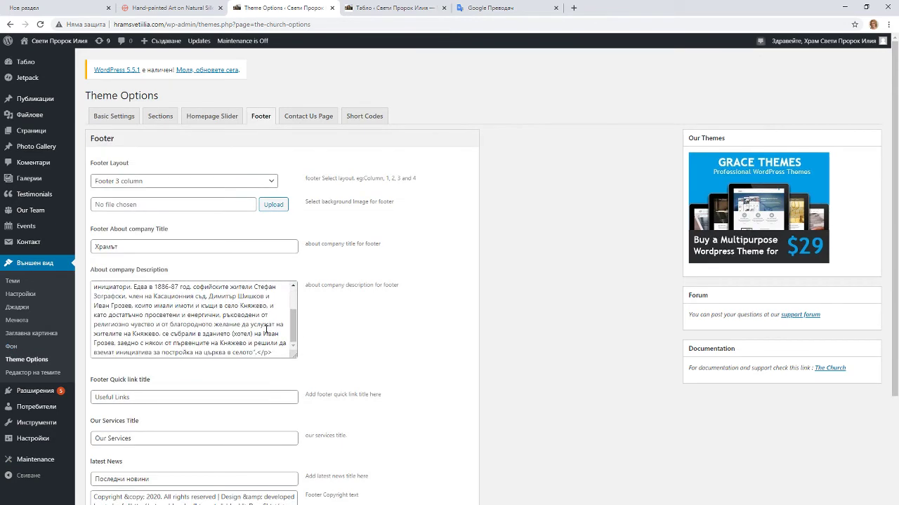
{"action": "scroll", "coordinate": [374, 329], "scroll_direction": "down", "scroll_amount": 3}
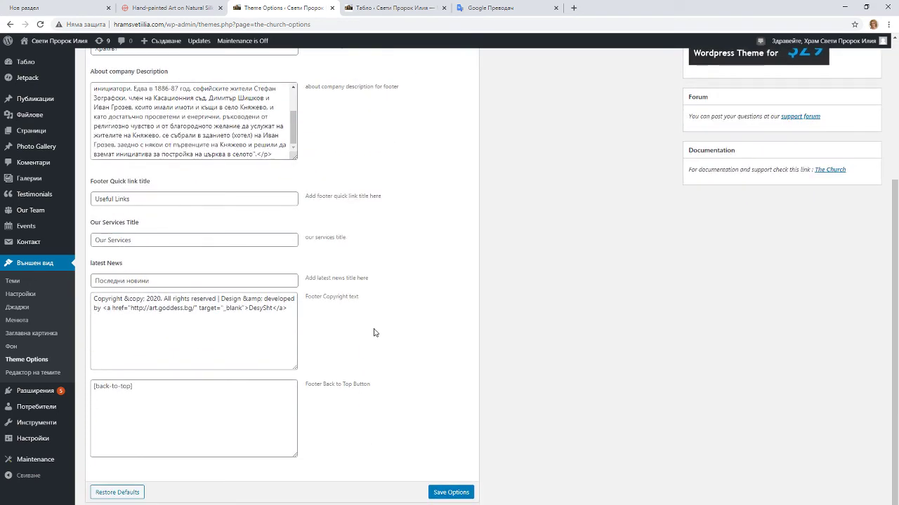
{"action": "scroll", "coordinate": [311, 362], "scroll_direction": "up", "scroll_amount": 3}
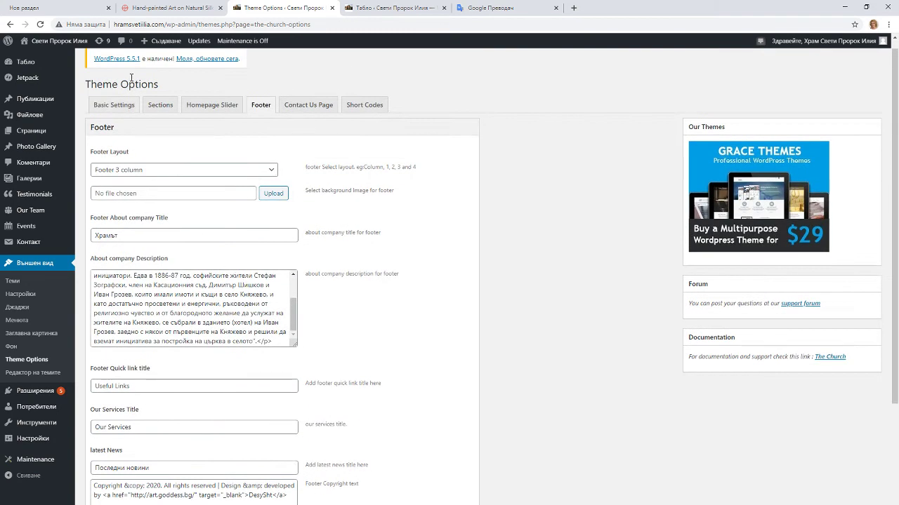
Review the Basic Settings of Theme Options, including logo, custom CSS, header social icons, contact details and donation button
{"action": "left_click", "coordinate": [107, 108]}
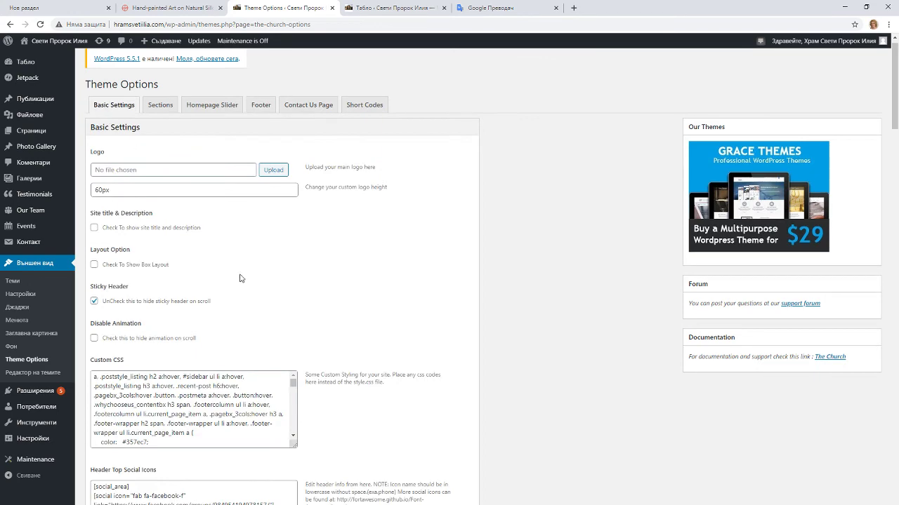
{"action": "scroll", "coordinate": [265, 317], "scroll_direction": "down", "scroll_amount": 3}
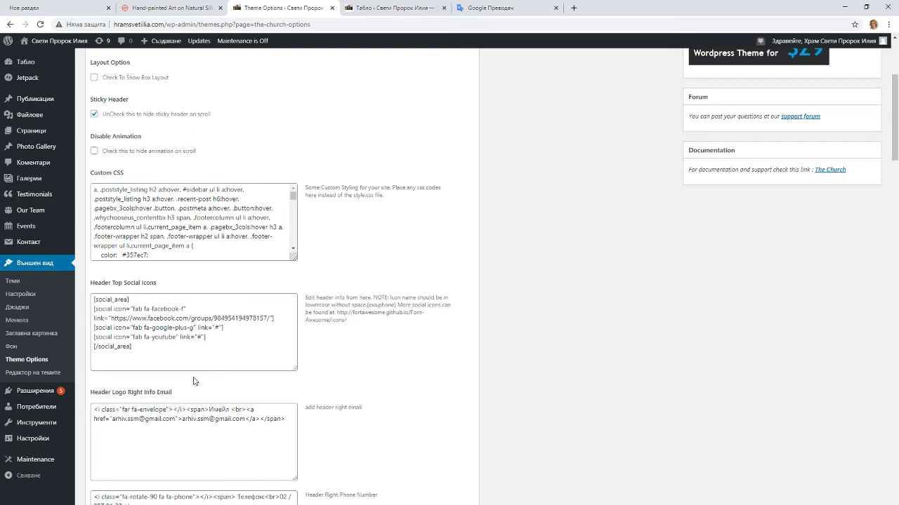
{"action": "scroll", "coordinate": [227, 450], "scroll_direction": "down", "scroll_amount": 2}
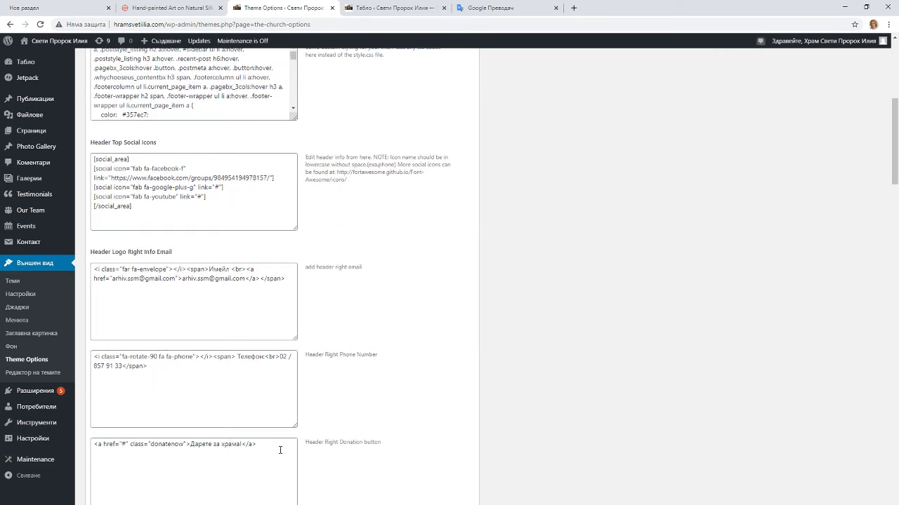
{"action": "scroll", "coordinate": [257, 381], "scroll_direction": "up", "scroll_amount": 3}
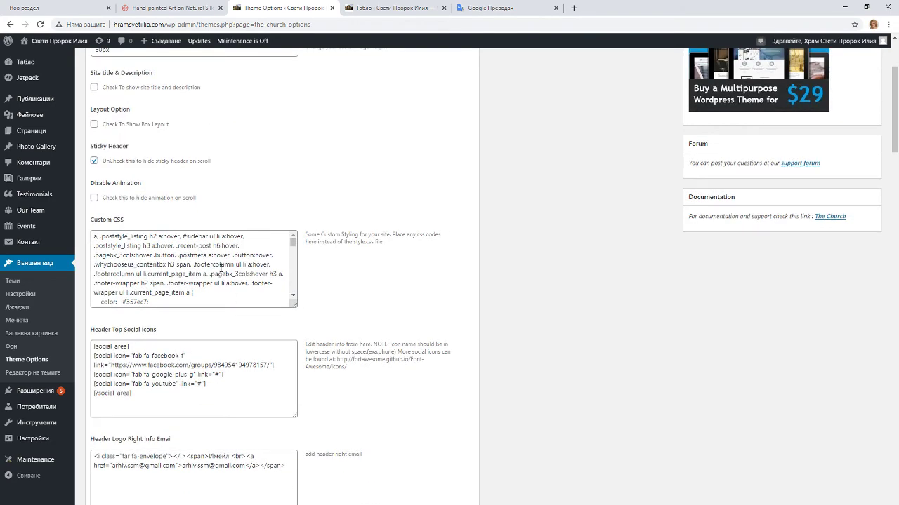
Open the theme editor and look through The Church theme's file list and its style.css code without editing
{"action": "scroll", "coordinate": [221, 267], "scroll_direction": "up", "scroll_amount": 2}
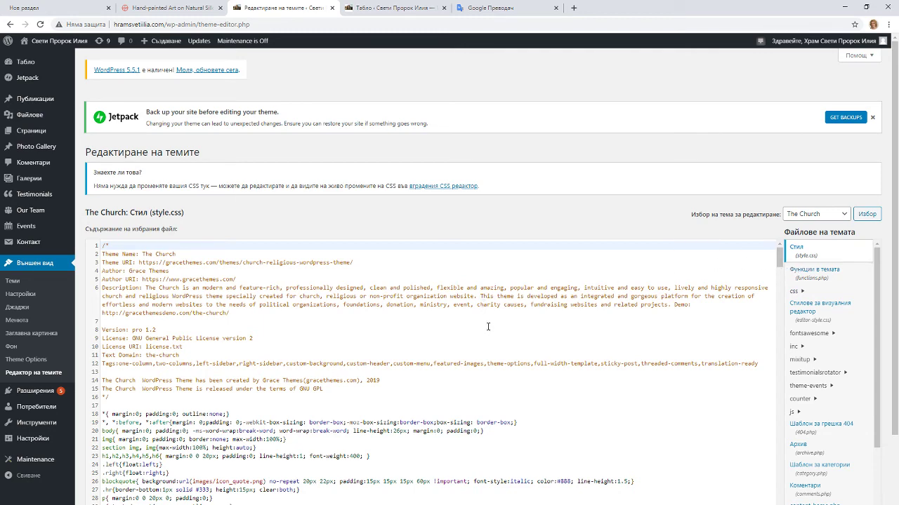
{"action": "scroll", "coordinate": [828, 428], "scroll_direction": "down", "scroll_amount": 5}
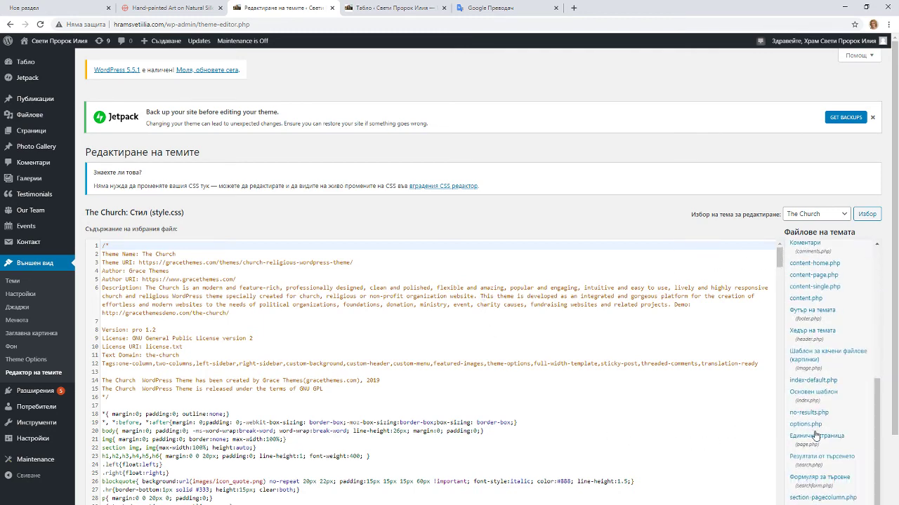
{"action": "scroll", "coordinate": [325, 413], "scroll_direction": "down", "scroll_amount": 5}
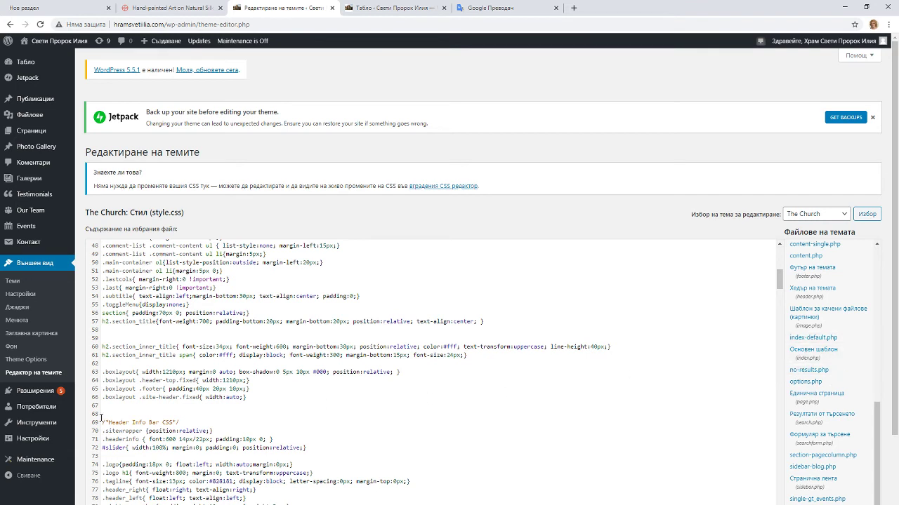
Open the installed plugins list under Разширения and examine the active, inactive and updatable plugins, including Yoast SEO
{"action": "mouse_move", "coordinate": [17, 400]}
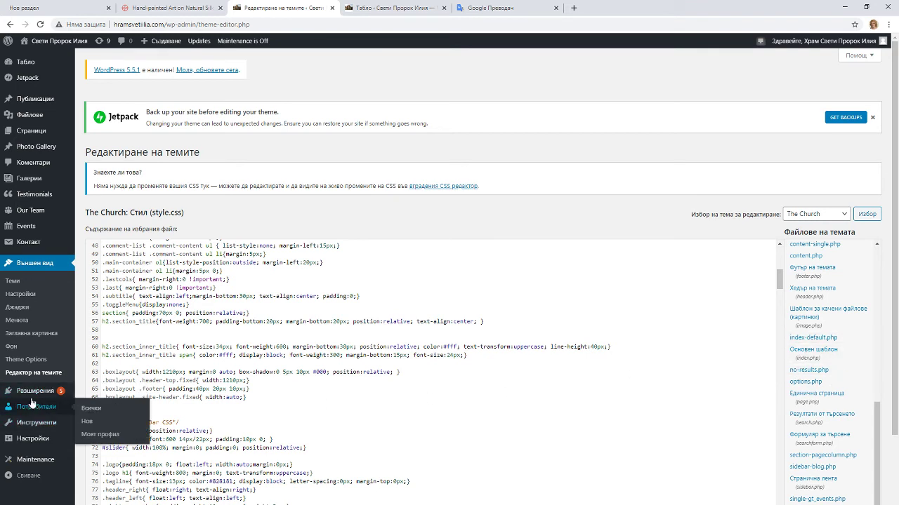
{"action": "left_click", "coordinate": [32, 398]}
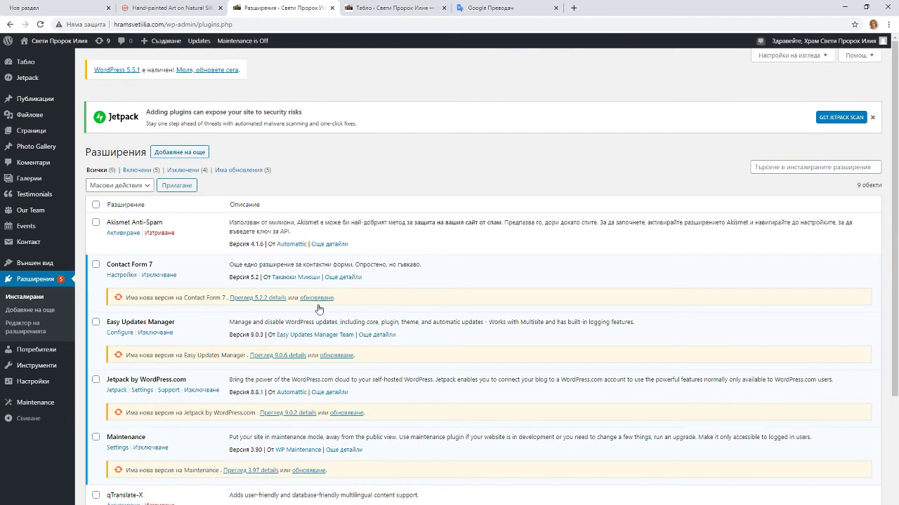
{"action": "scroll", "coordinate": [179, 365], "scroll_direction": "down", "scroll_amount": 2}
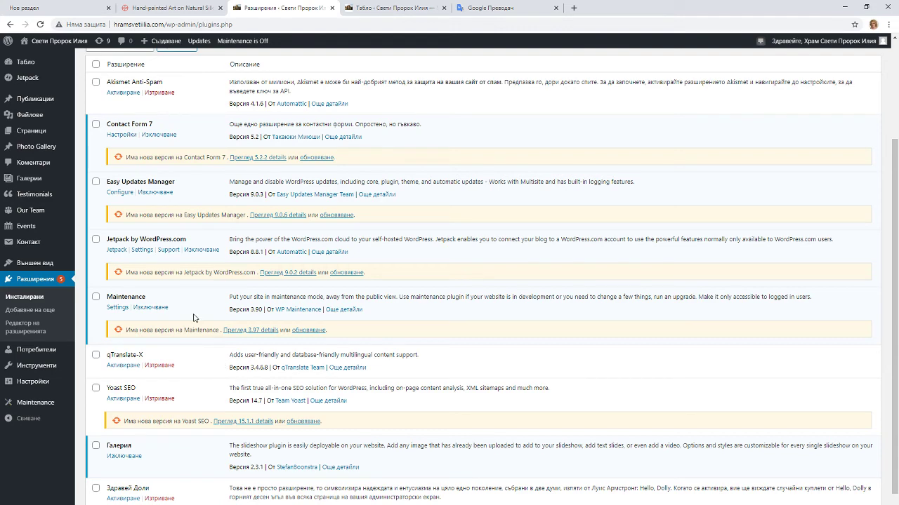
{"action": "scroll", "coordinate": [238, 383], "scroll_direction": "down", "scroll_amount": 1}
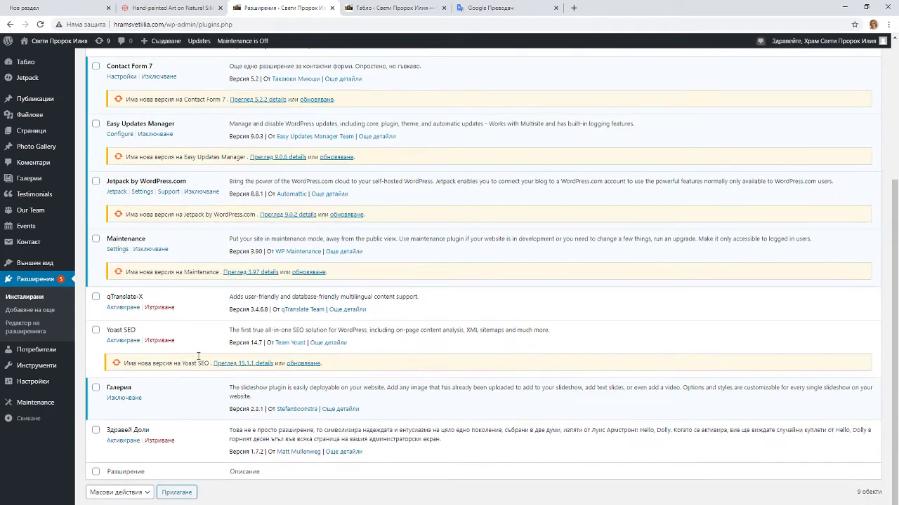
{"action": "left_click_drag", "start_coordinate": [105, 333], "coordinate": [139, 336]}
{"action": "scroll", "coordinate": [178, 364], "scroll_direction": "up", "scroll_amount": 1}
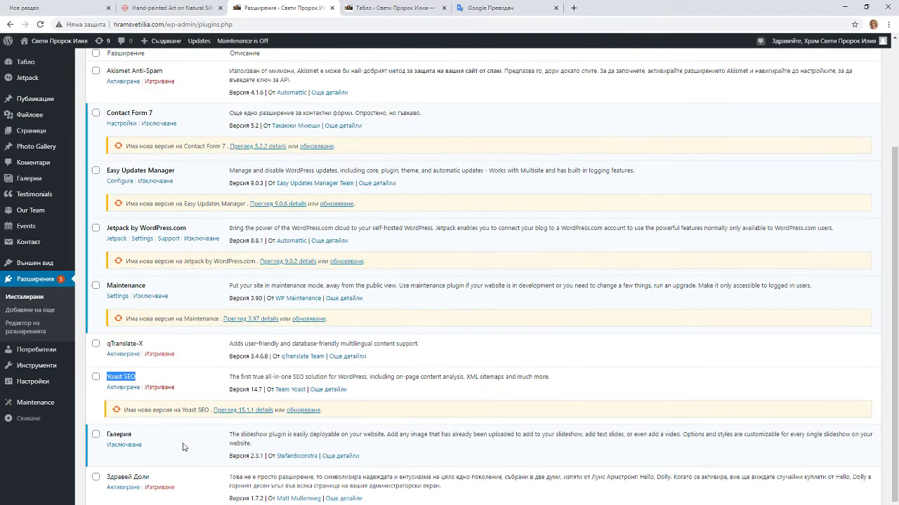
{"action": "scroll", "coordinate": [182, 447], "scroll_direction": "up", "scroll_amount": 1}
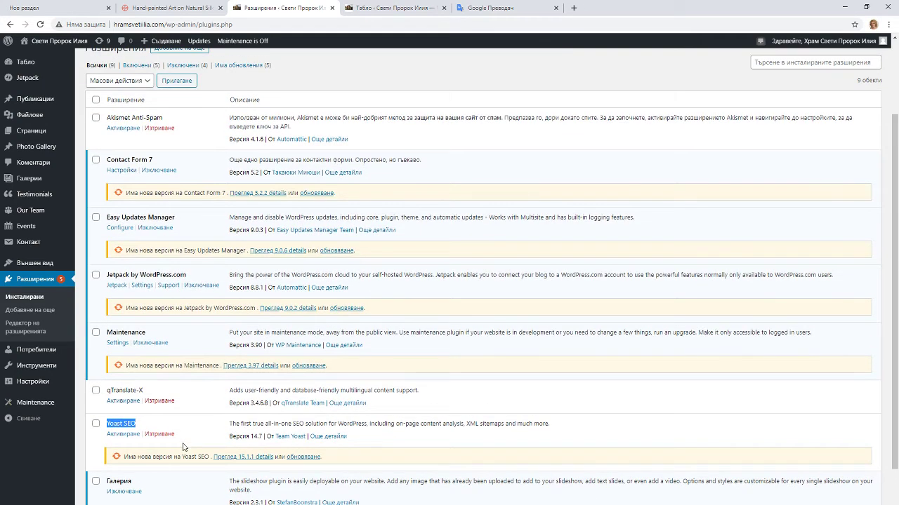
{"action": "scroll", "coordinate": [188, 456], "scroll_direction": "down", "scroll_amount": 2}
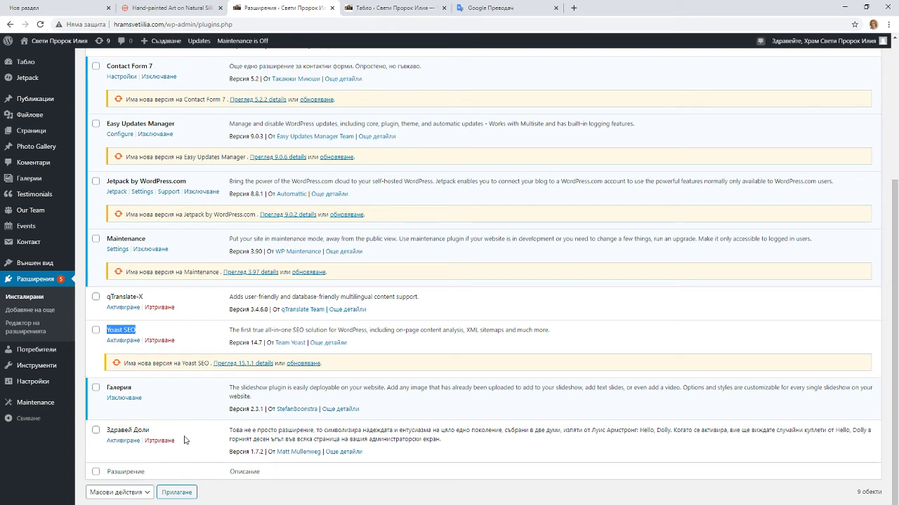
{"action": "scroll", "coordinate": [184, 439], "scroll_direction": "up", "scroll_amount": 3}
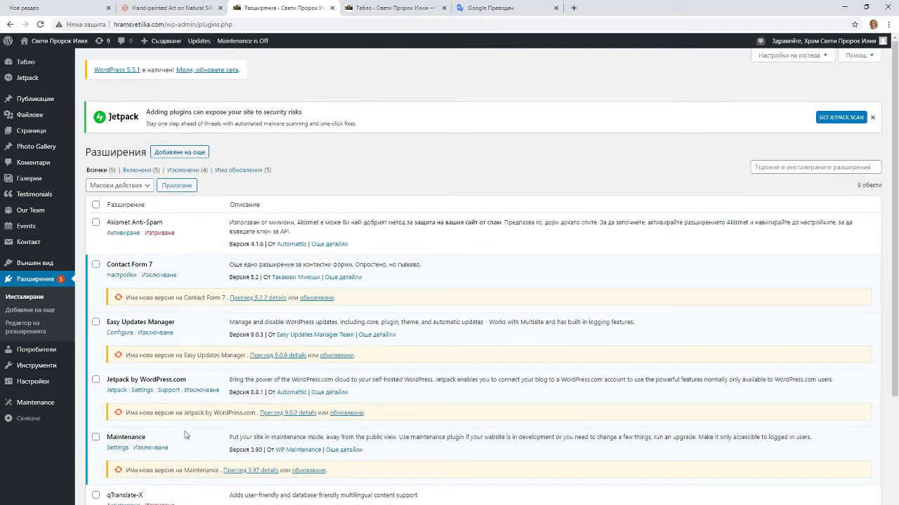
{"action": "mouse_move", "coordinate": [52, 360]}
{"action": "scroll", "coordinate": [240, 438], "scroll_direction": "down", "scroll_amount": 2}
{"action": "scroll", "coordinate": [232, 428], "scroll_direction": "up", "scroll_amount": 2}
Open the Публикации list and start a new post
{"action": "mouse_move", "coordinate": [42, 99]}
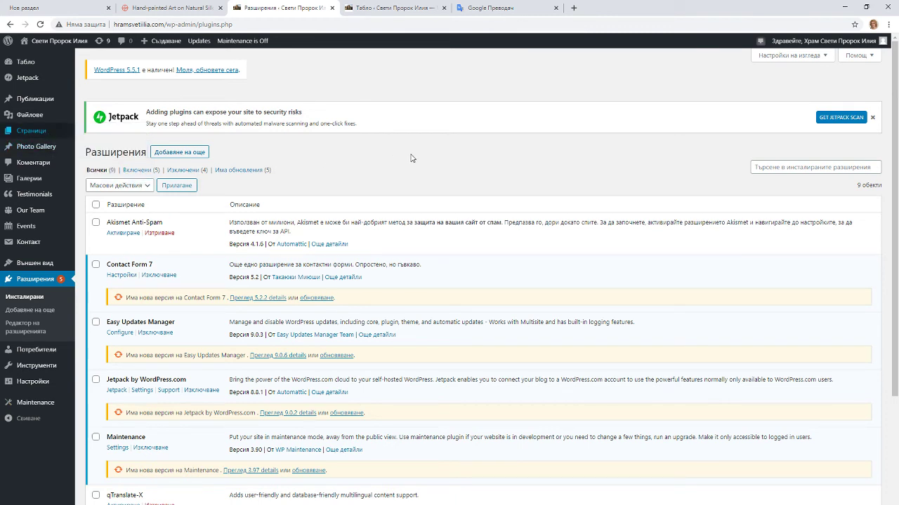
{"action": "left_click", "coordinate": [47, 104]}
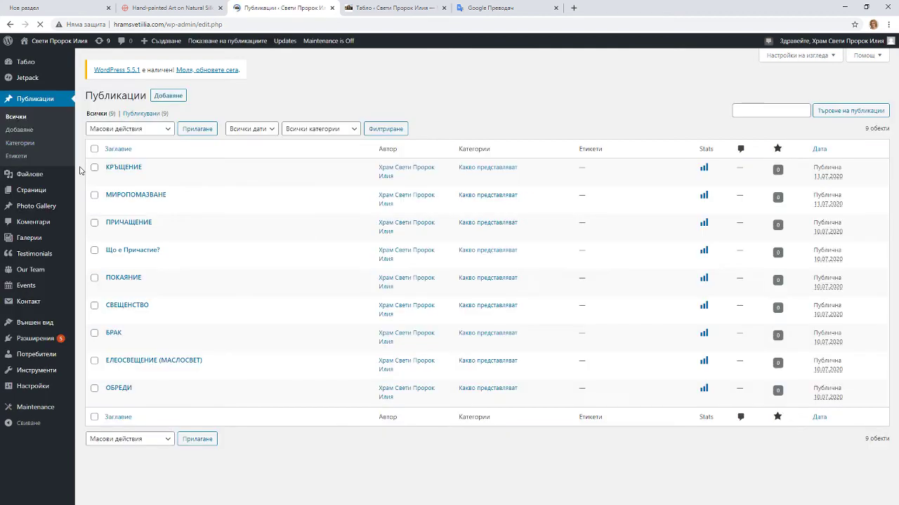
{"action": "left_click", "coordinate": [161, 96]}
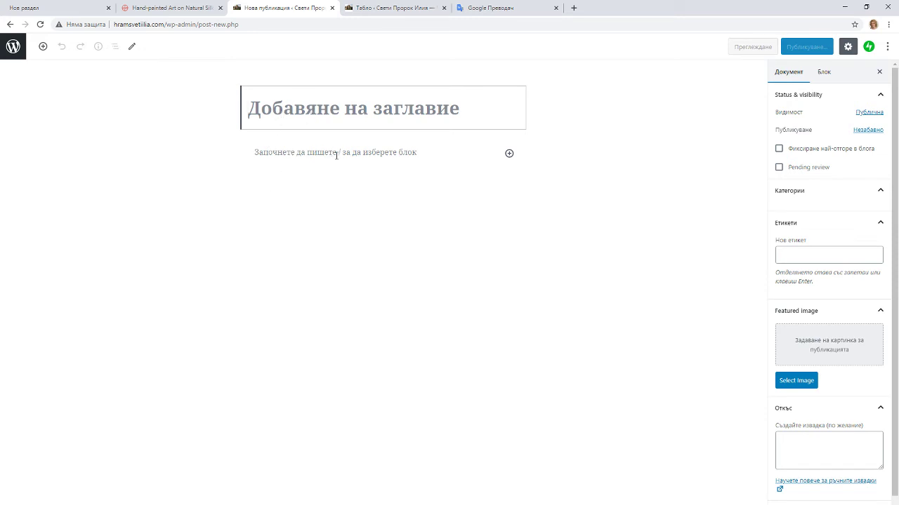
Browse the blocks available for the post, expand the Форматиране group, and review the document settings down to Дискусия
{"action": "left_click", "coordinate": [510, 154]}
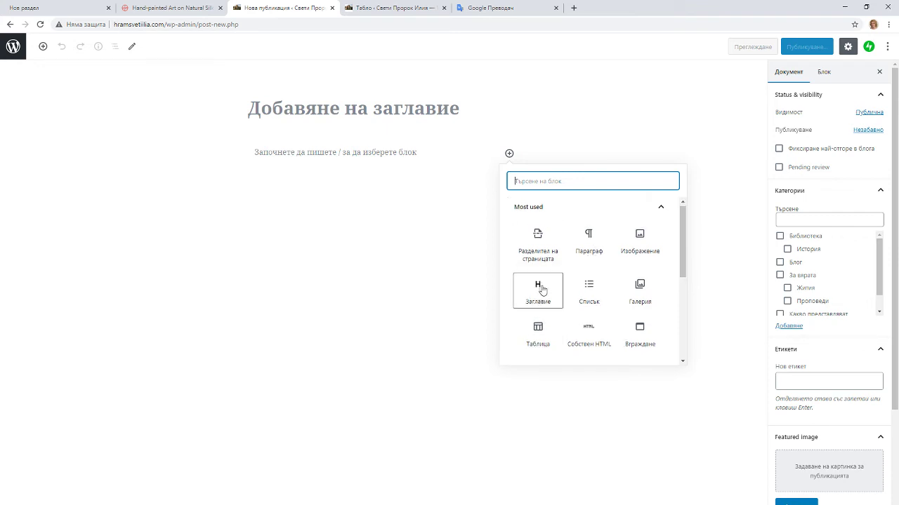
{"action": "scroll", "coordinate": [541, 295], "scroll_direction": "down", "scroll_amount": 5}
{"action": "scroll", "coordinate": [584, 337], "scroll_direction": "up", "scroll_amount": 3}
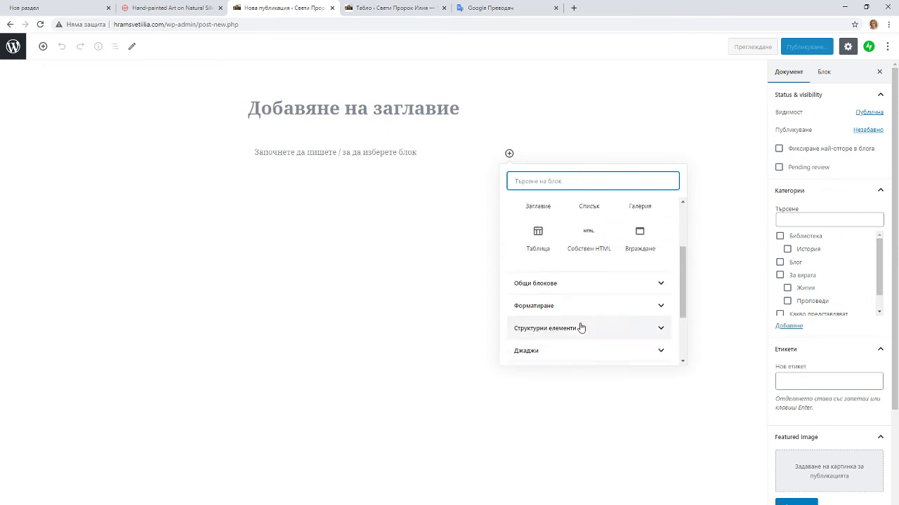
{"action": "left_click", "coordinate": [574, 307]}
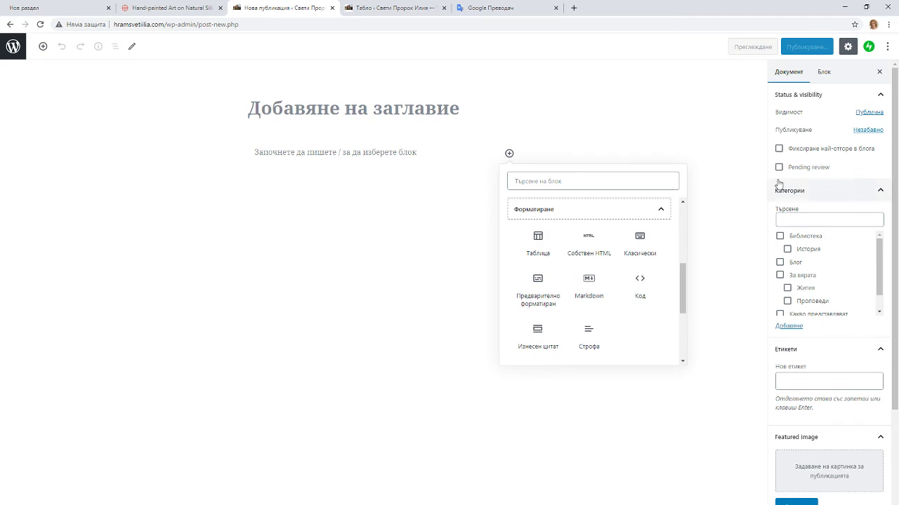
{"action": "scroll", "coordinate": [820, 482], "scroll_direction": "down", "scroll_amount": 2}
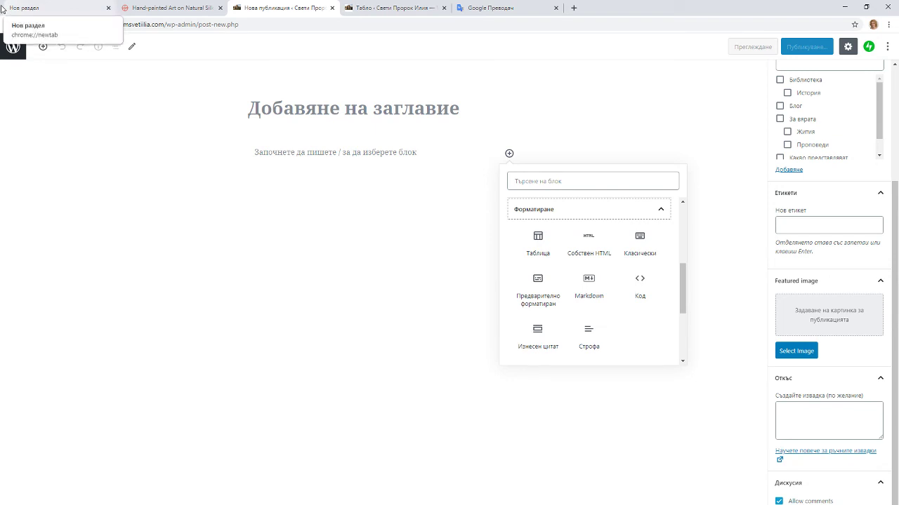
Leave the empty new post and return to the Публикации list
{"action": "left_click", "coordinate": [14, 46]}
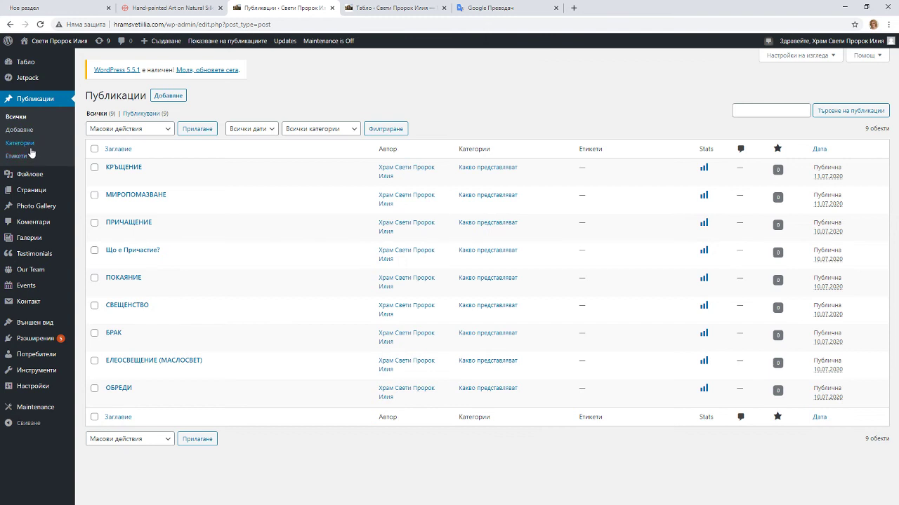
{"action": "mouse_move", "coordinate": [38, 182]}
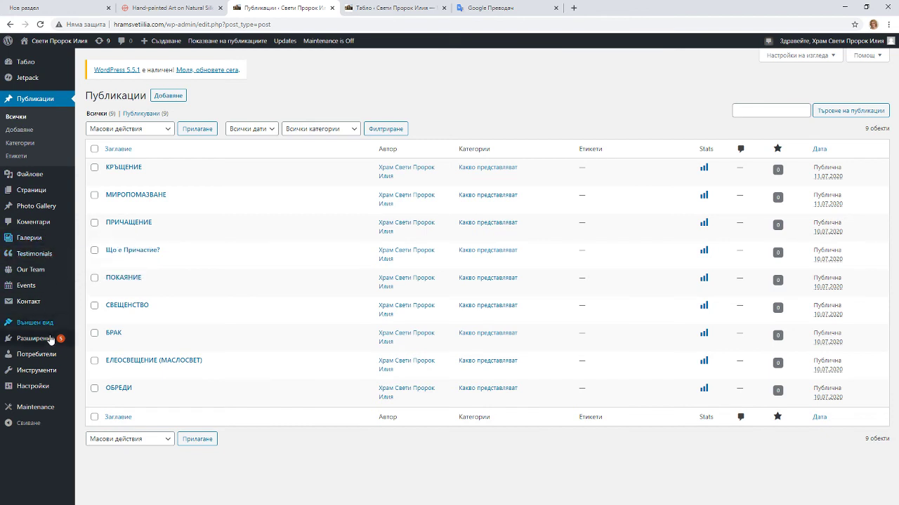
{"action": "mouse_move", "coordinate": [39, 324]}
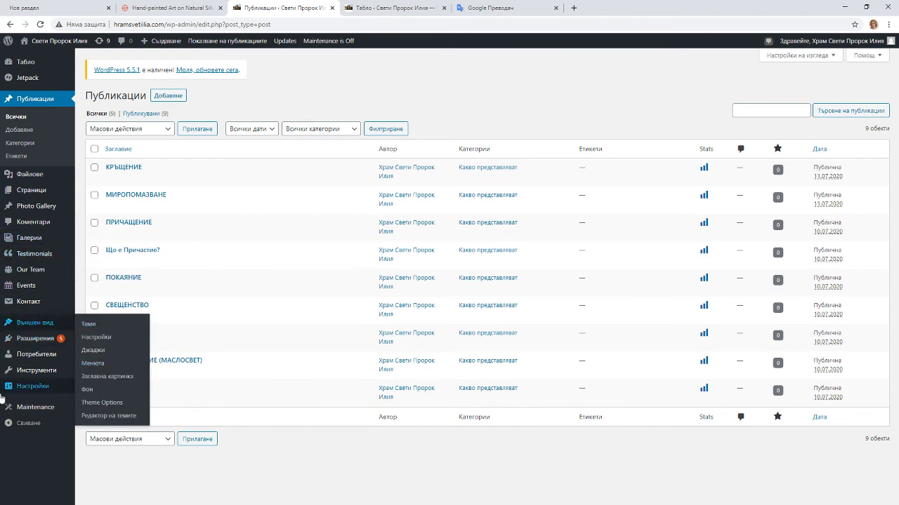
Open the Общи settings under Настройки and review the site title, addresses, language, time zone and date and time formats
{"action": "mouse_move", "coordinate": [37, 388]}
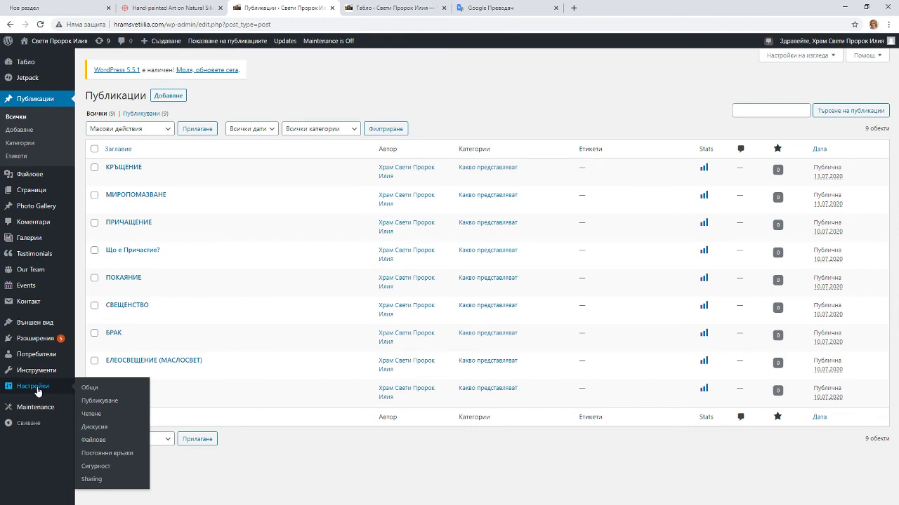
{"action": "left_click", "coordinate": [90, 390]}
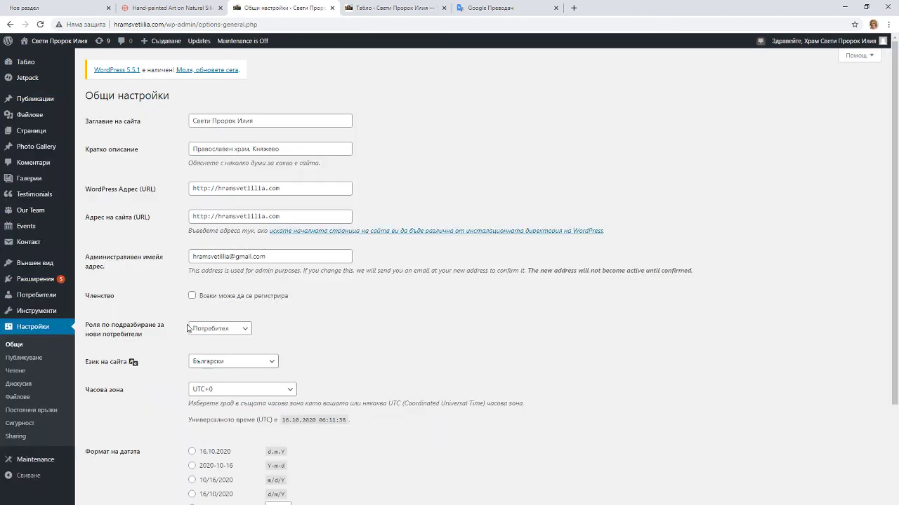
{"action": "scroll", "coordinate": [288, 328], "scroll_direction": "down", "scroll_amount": 3}
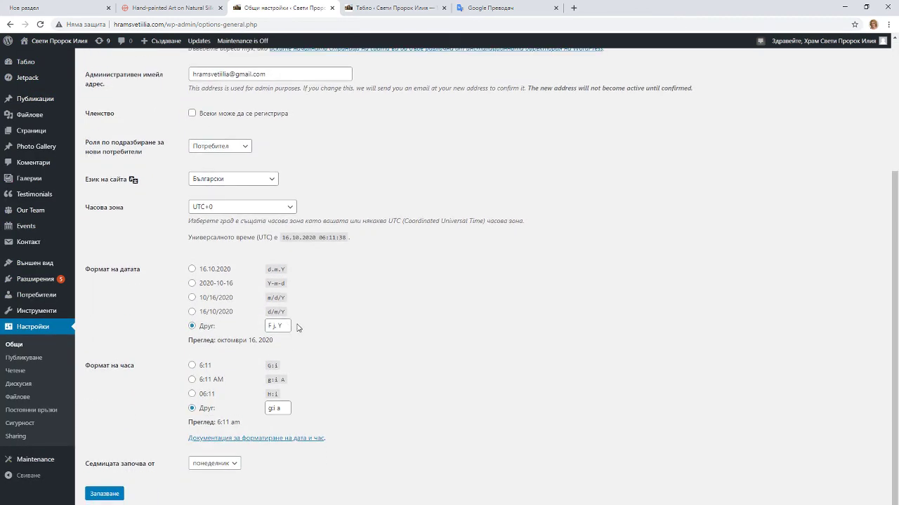
{"action": "scroll", "coordinate": [234, 141], "scroll_direction": "up", "scroll_amount": 1}
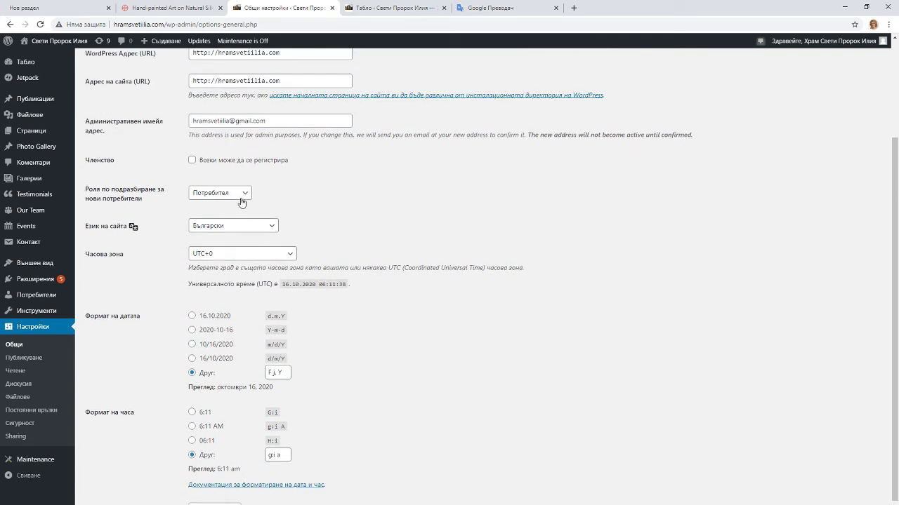
Examine the roles available as the default for new users, from Потребител to Администратор, without changing the selection
{"action": "left_click", "coordinate": [216, 193]}
{"action": "left_click", "coordinate": [214, 194]}
{"action": "left_click", "coordinate": [232, 197]}
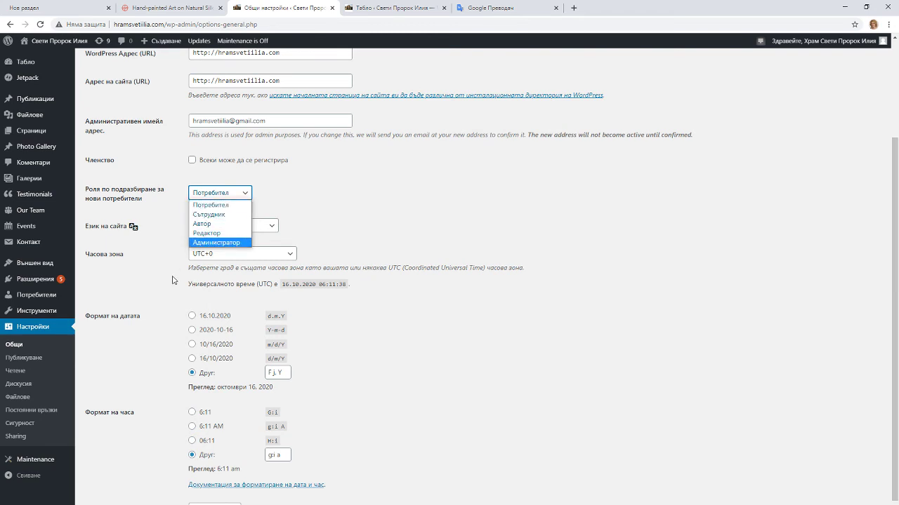
{"action": "left_click", "coordinate": [170, 231]}
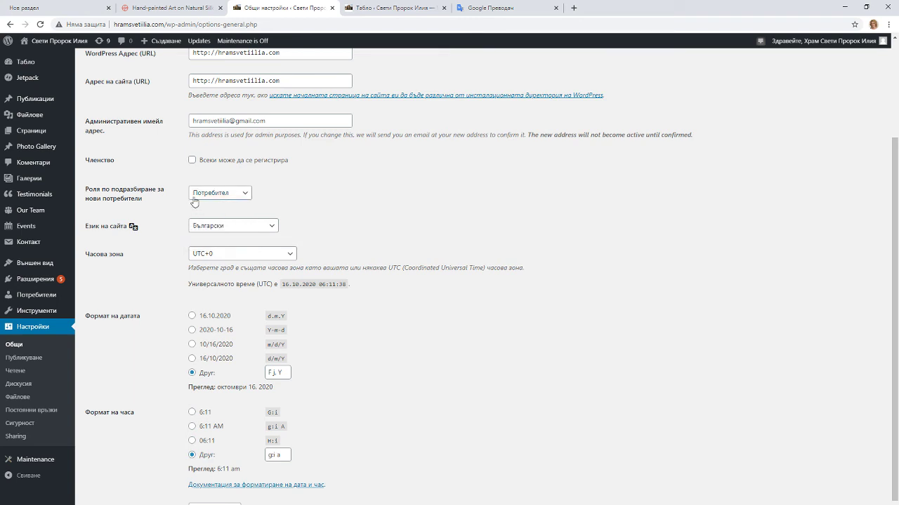
{"action": "left_click", "coordinate": [195, 200]}
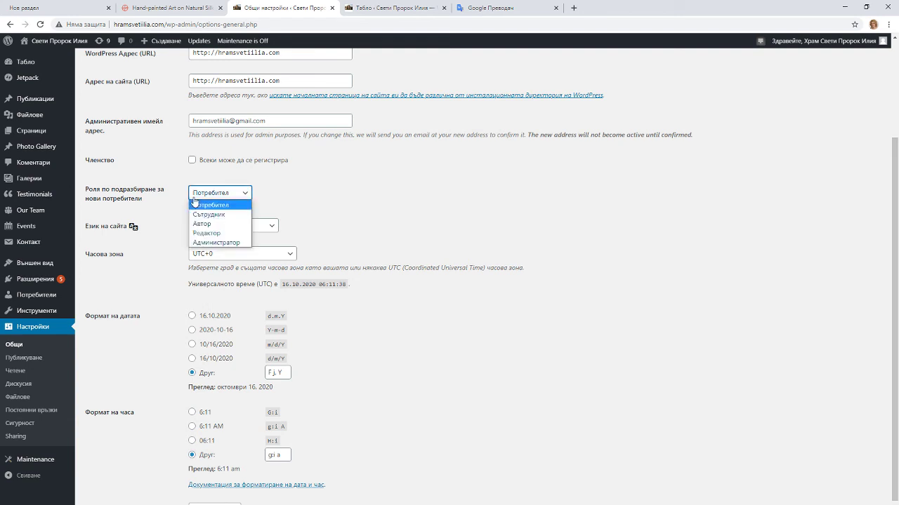
{"action": "left_click", "coordinate": [161, 259]}
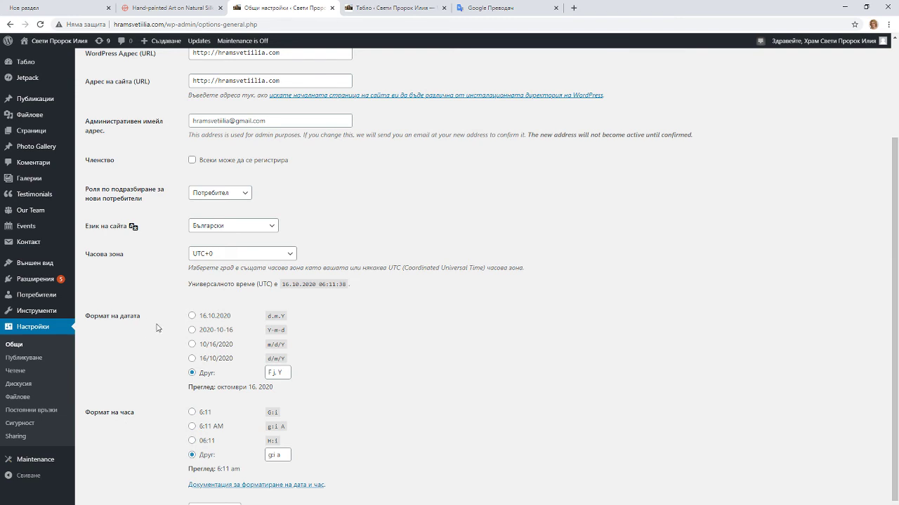
{"action": "scroll", "coordinate": [161, 332], "scroll_direction": "down", "scroll_amount": 1}
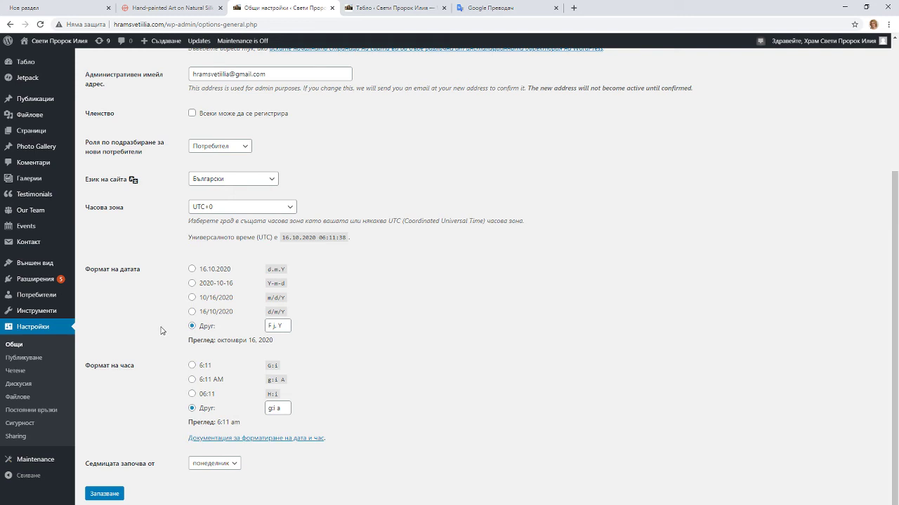
Open the Публикуване settings and examine the available default post formats, leaving Стандартен selected
{"action": "left_click", "coordinate": [26, 359]}
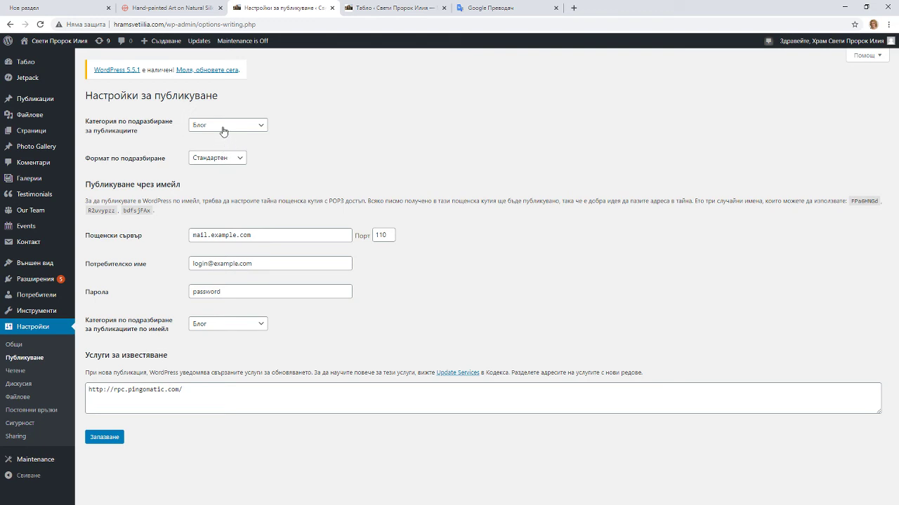
{"action": "left_click", "coordinate": [240, 160]}
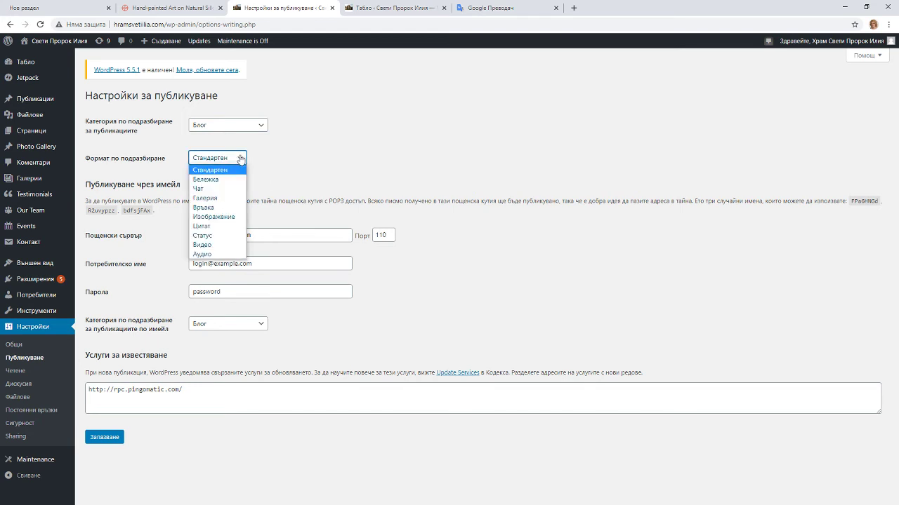
{"action": "left_click", "coordinate": [281, 162]}
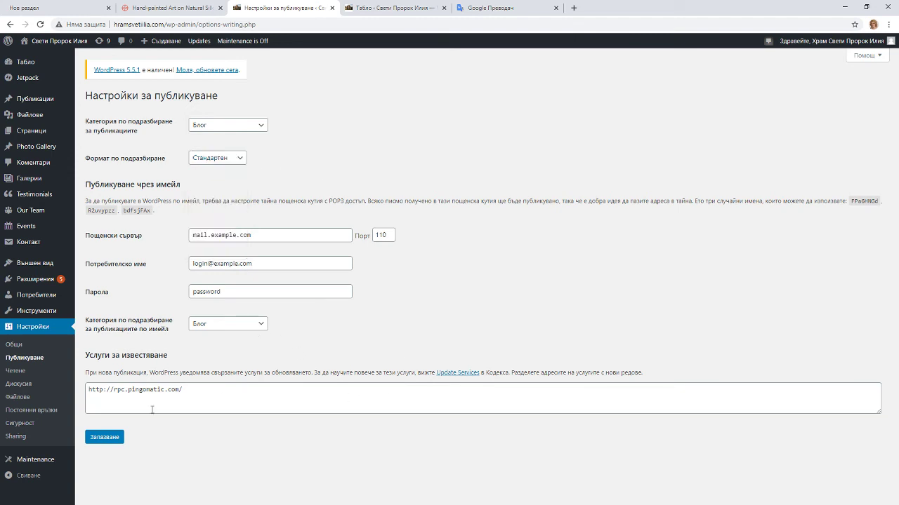
Open the Четене settings and review the home page, post limits, search engine visibility and Related posts options
{"action": "left_click", "coordinate": [15, 371]}
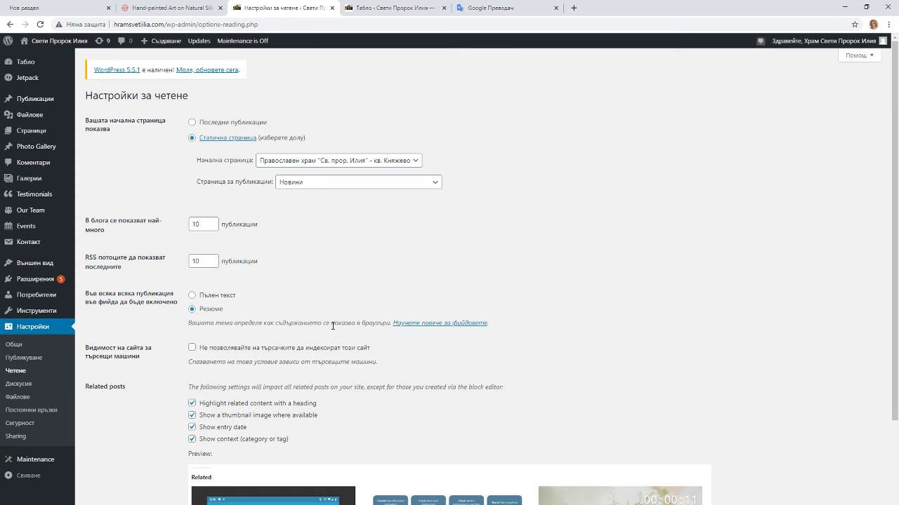
{"action": "scroll", "coordinate": [332, 326], "scroll_direction": "down", "scroll_amount": 2}
{"action": "scroll", "coordinate": [326, 333], "scroll_direction": "up", "scroll_amount": 1}
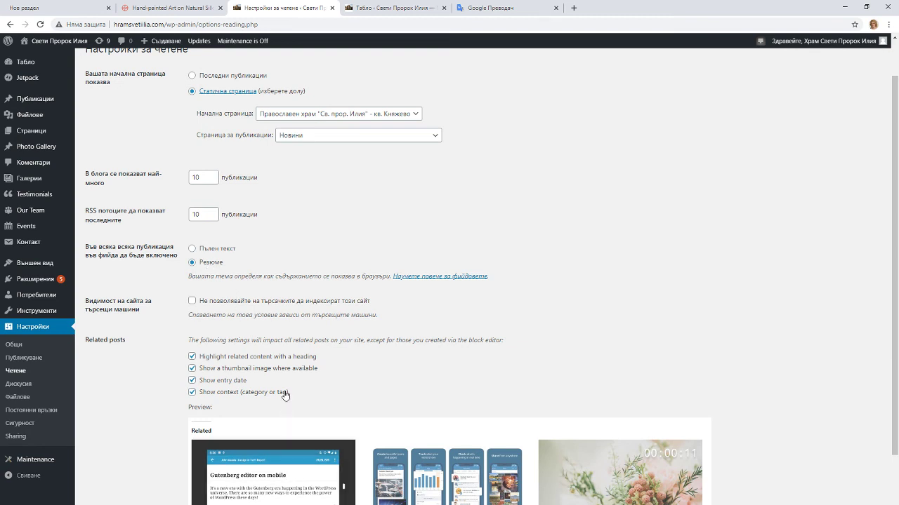
{"action": "scroll", "coordinate": [285, 396], "scroll_direction": "down", "scroll_amount": 1}
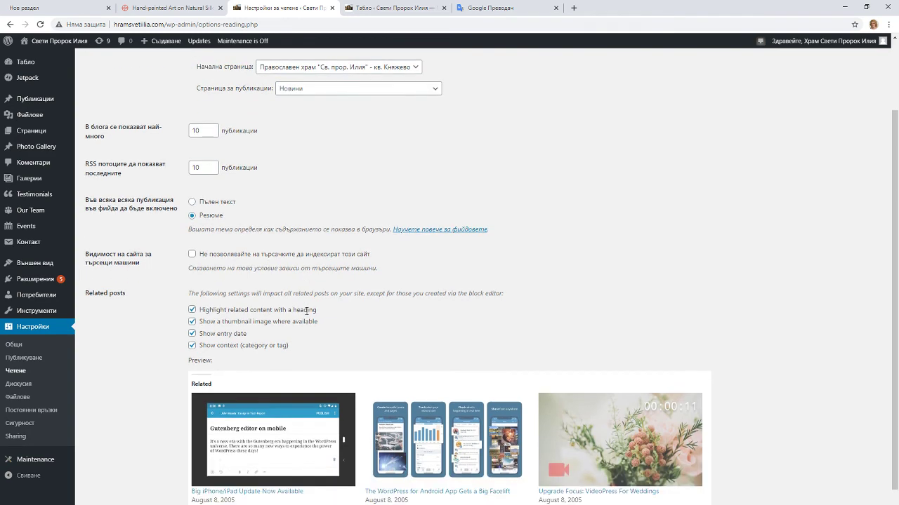
{"action": "scroll", "coordinate": [306, 316], "scroll_direction": "down", "scroll_amount": 1}
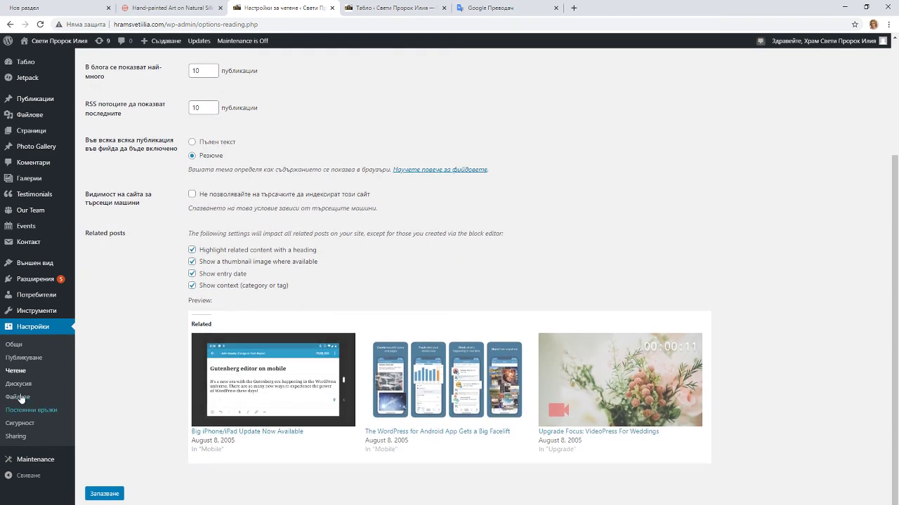
Review the permalink structure under Постоянни връзки and the privacy policy page options under Сигурност
{"action": "left_click", "coordinate": [29, 416]}
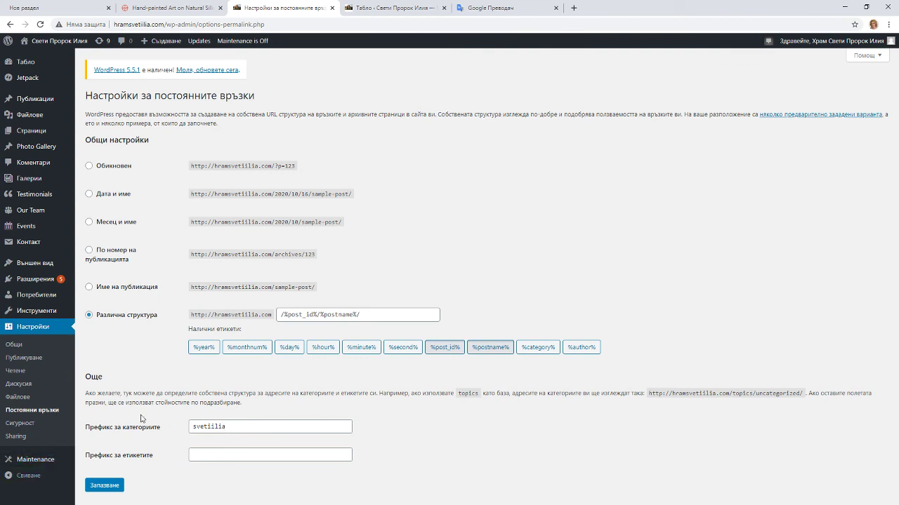
{"action": "left_click", "coordinate": [45, 426]}
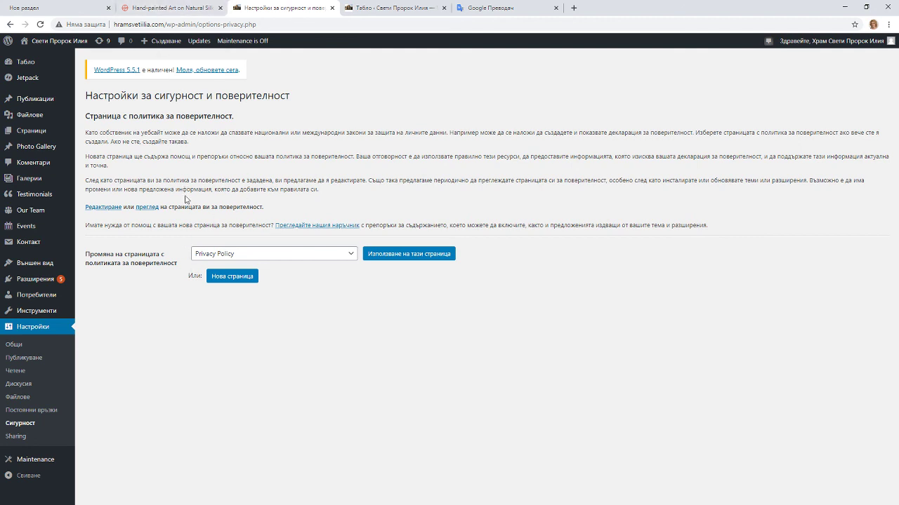
Switch to the 4newme.com site and look over its home page, navigation and featured products
{"action": "left_click", "coordinate": [161, 12]}
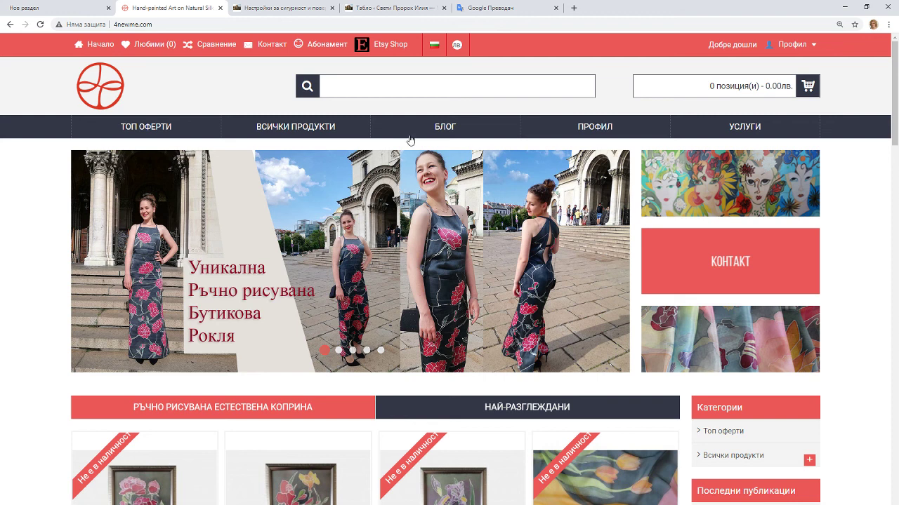
{"action": "mouse_move", "coordinate": [271, 120]}
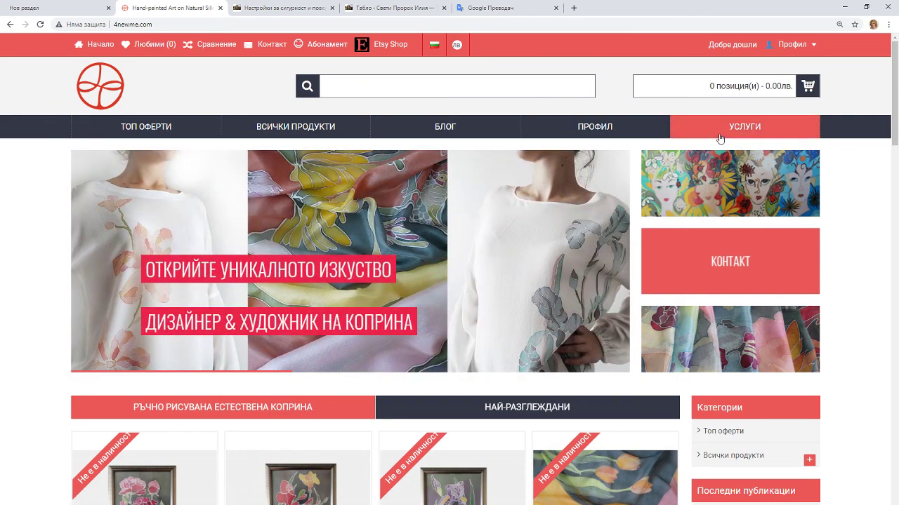
{"action": "scroll", "coordinate": [492, 400], "scroll_direction": "down", "scroll_amount": 1}
{"action": "scroll", "coordinate": [491, 351], "scroll_direction": "down", "scroll_amount": 1}
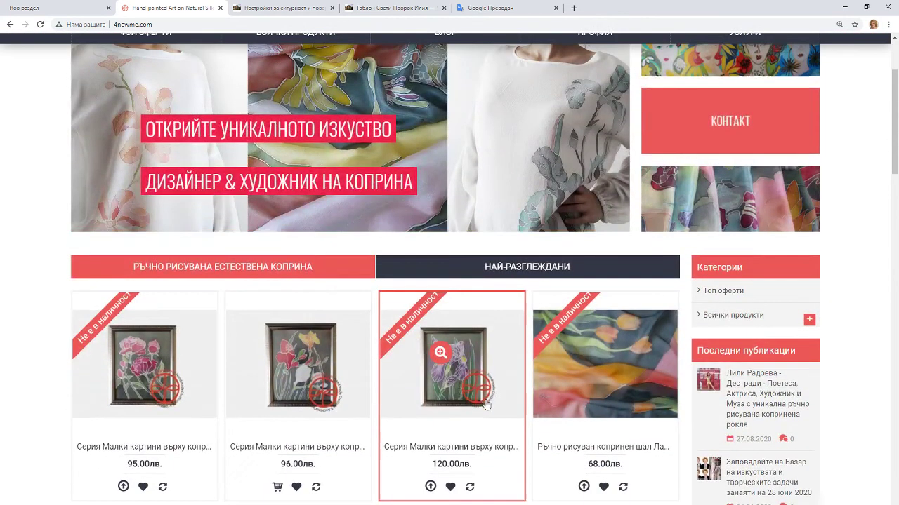
{"action": "scroll", "coordinate": [491, 351], "scroll_direction": "up", "scroll_amount": 3}
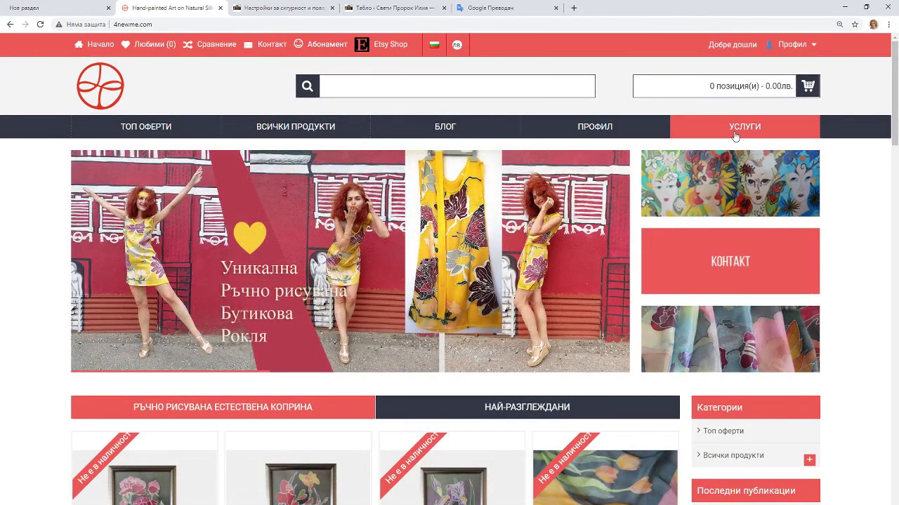
Open the УСЛУГИ page and examine what the basic and extended packages for building a new website include
{"action": "left_click", "coordinate": [741, 128]}
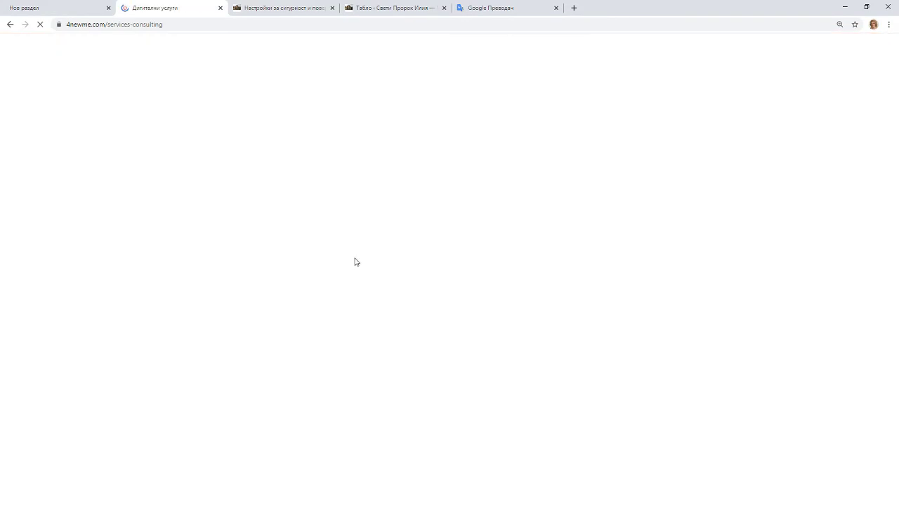
{"action": "scroll", "coordinate": [278, 281], "scroll_direction": "down", "scroll_amount": 1}
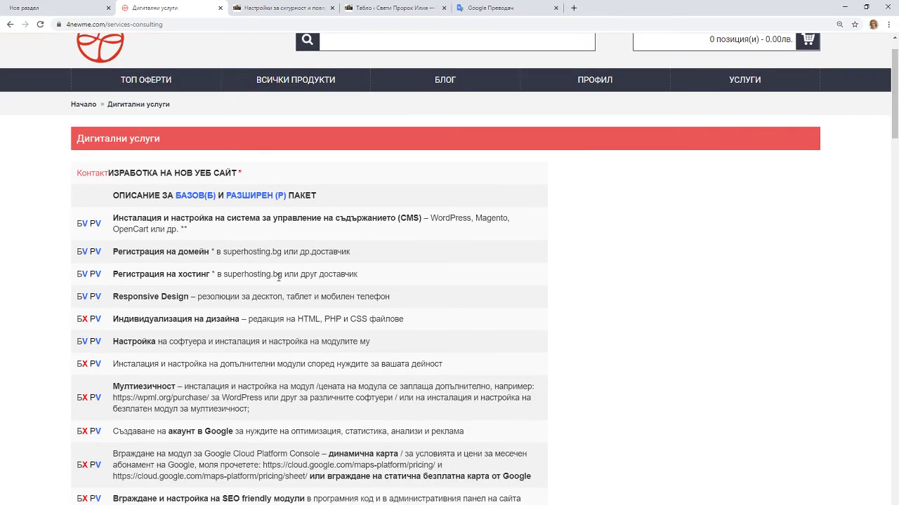
{"action": "scroll", "coordinate": [279, 280], "scroll_direction": "down", "scroll_amount": 2}
{"action": "scroll", "coordinate": [279, 281], "scroll_direction": "down", "scroll_amount": 1}
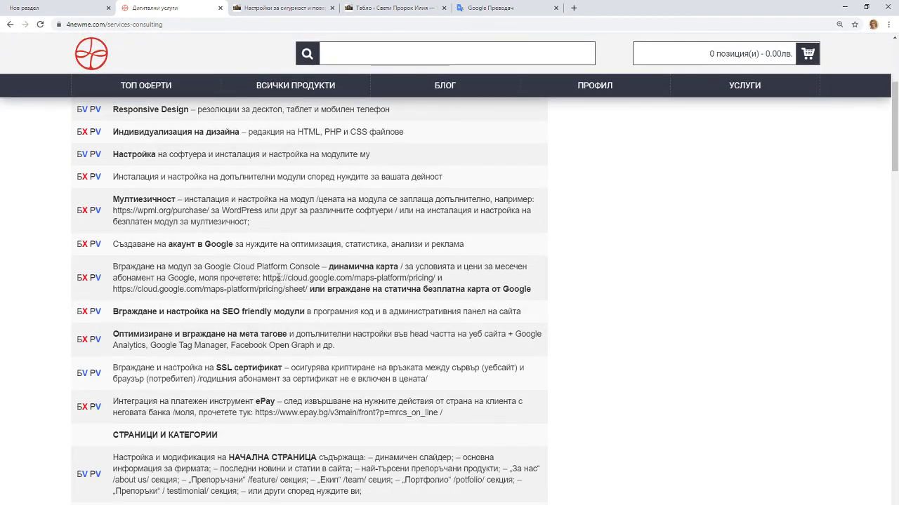
{"action": "scroll", "coordinate": [279, 281], "scroll_direction": "up", "scroll_amount": 2}
{"action": "scroll", "coordinate": [278, 280], "scroll_direction": "down", "scroll_amount": 1}
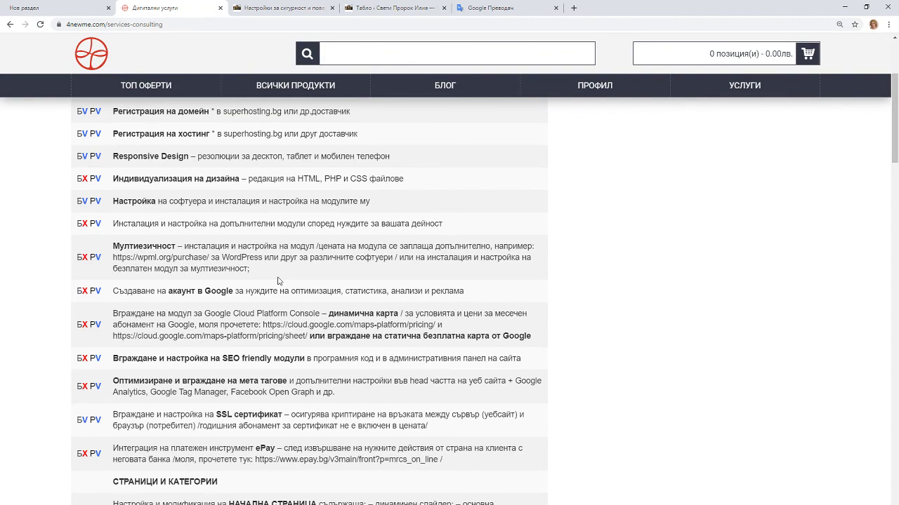
{"action": "scroll", "coordinate": [275, 311], "scroll_direction": "down", "scroll_amount": 3}
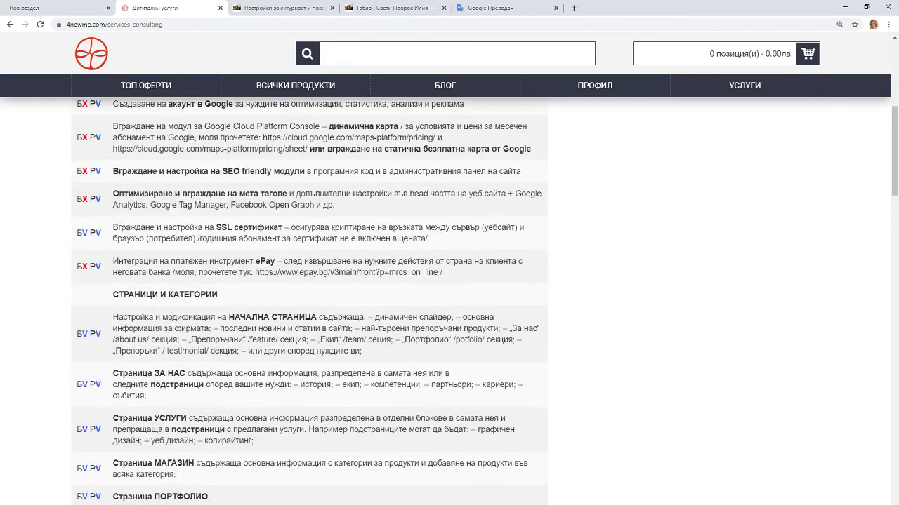
{"action": "scroll", "coordinate": [261, 341], "scroll_direction": "down", "scroll_amount": 3}
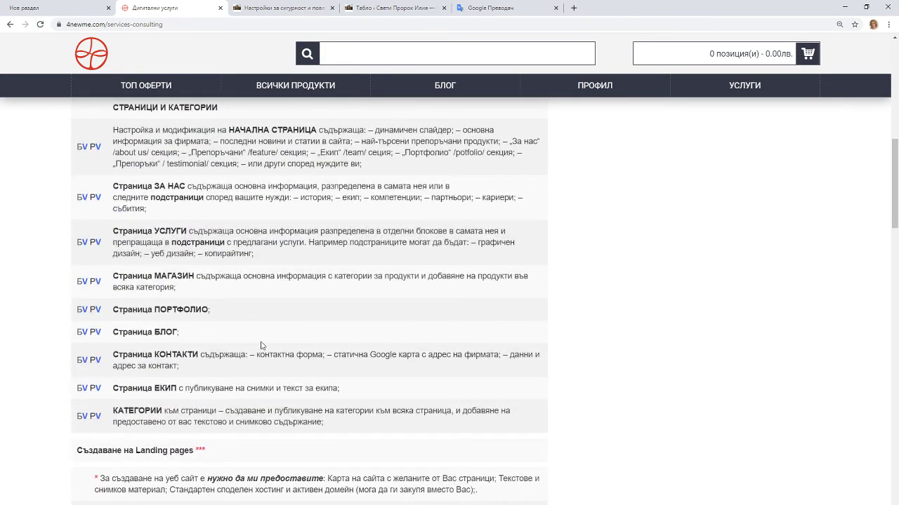
{"action": "scroll", "coordinate": [262, 346], "scroll_direction": "down", "scroll_amount": 3}
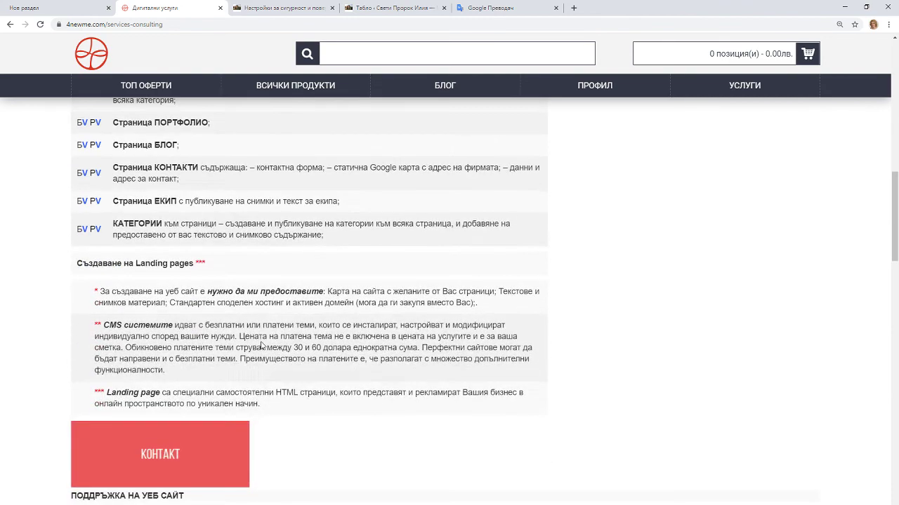
Examine the website maintenance packages, redesign terms, Facebook page support and advertising campaign services on the Дигитални услуги page
{"action": "scroll", "coordinate": [261, 345], "scroll_direction": "down", "scroll_amount": 3}
{"action": "scroll", "coordinate": [261, 346], "scroll_direction": "down", "scroll_amount": 2}
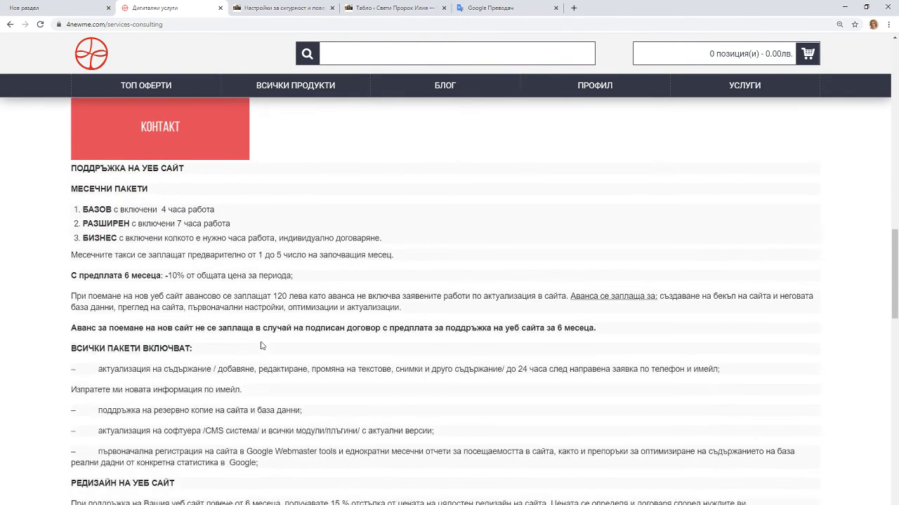
{"action": "scroll", "coordinate": [261, 345], "scroll_direction": "up", "scroll_amount": 1}
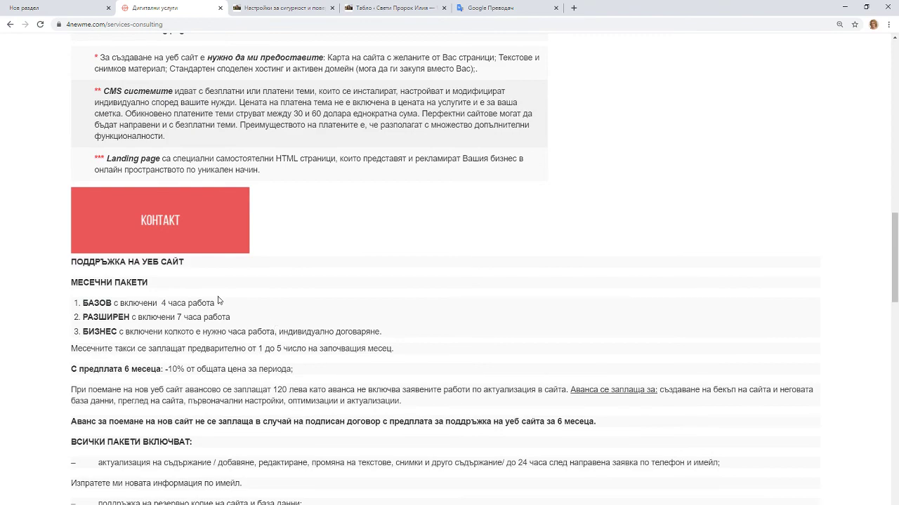
{"action": "scroll", "coordinate": [208, 293], "scroll_direction": "down", "scroll_amount": 4}
{"action": "scroll", "coordinate": [193, 339], "scroll_direction": "down", "scroll_amount": 2}
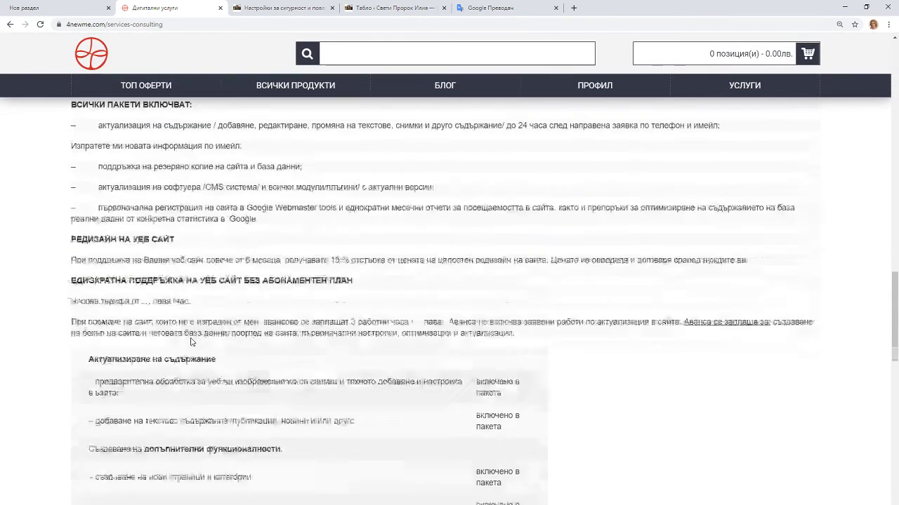
{"action": "scroll", "coordinate": [197, 359], "scroll_direction": "down", "scroll_amount": 3}
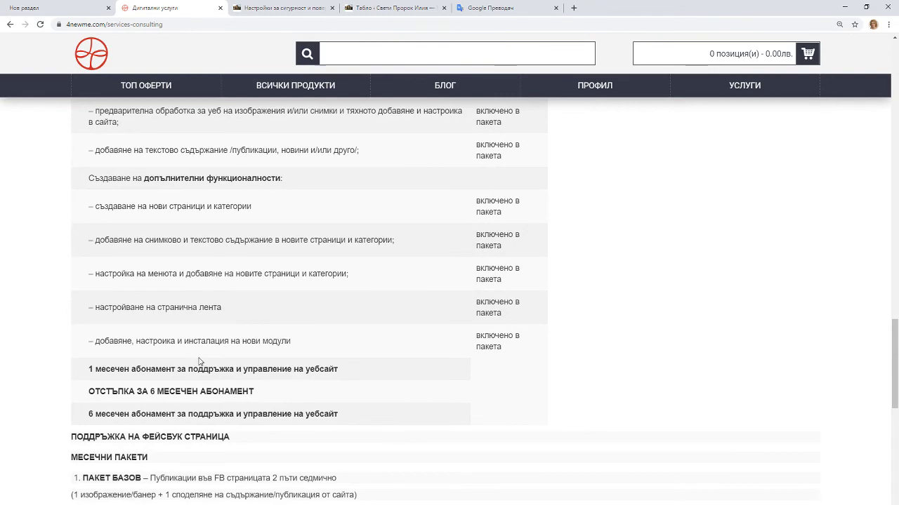
{"action": "scroll", "coordinate": [215, 397], "scroll_direction": "up", "scroll_amount": 3}
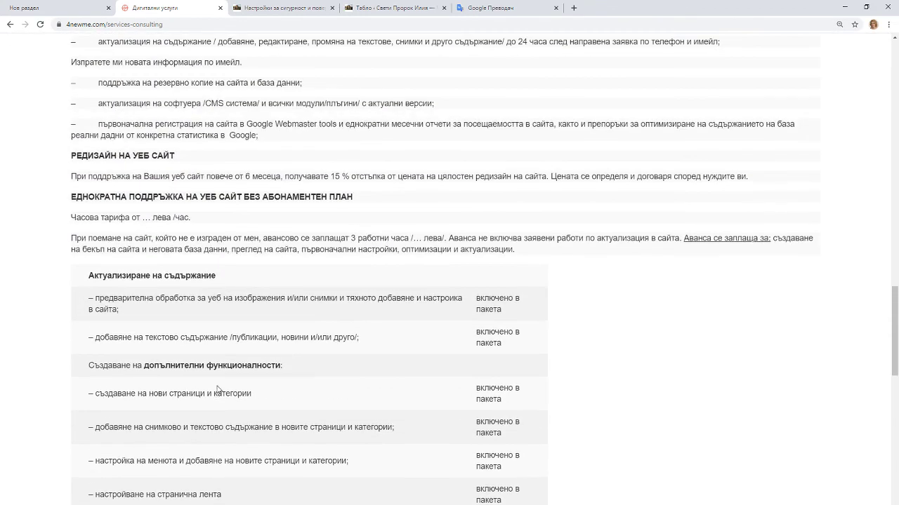
{"action": "scroll", "coordinate": [215, 397], "scroll_direction": "down", "scroll_amount": 4}
{"action": "scroll", "coordinate": [214, 400], "scroll_direction": "down", "scroll_amount": 3}
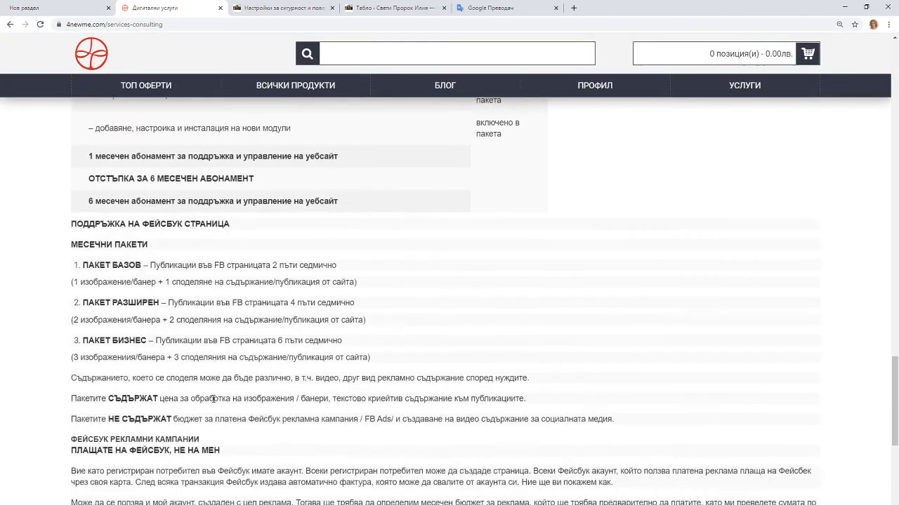
{"action": "scroll", "coordinate": [214, 400], "scroll_direction": "down", "scroll_amount": 3}
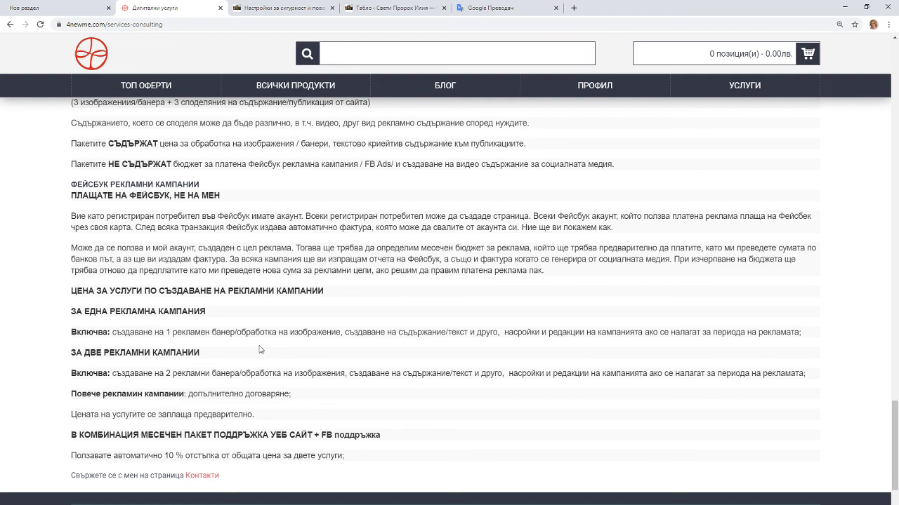
{"action": "scroll", "coordinate": [273, 408], "scroll_direction": "down", "scroll_amount": 3}
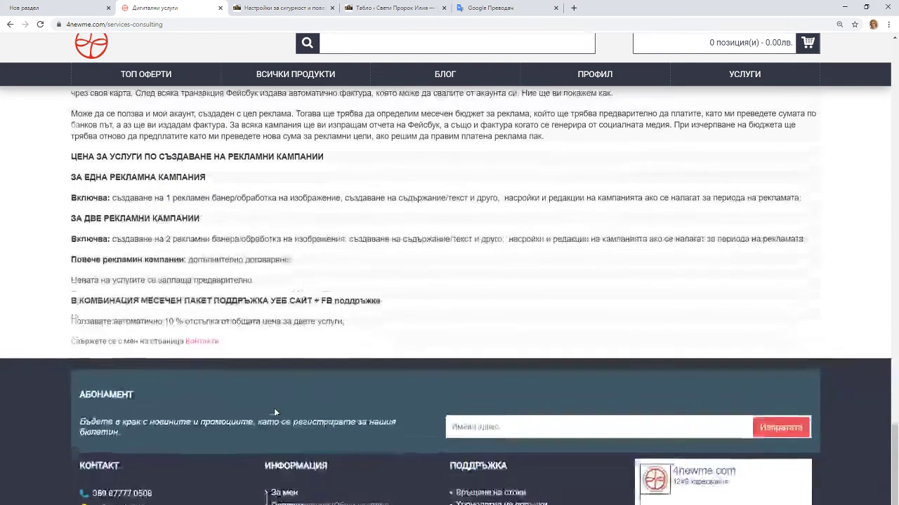
{"action": "scroll", "coordinate": [274, 411], "scroll_direction": "up", "scroll_amount": 9}
{"action": "scroll", "coordinate": [278, 412], "scroll_direction": "up", "scroll_amount": 5}
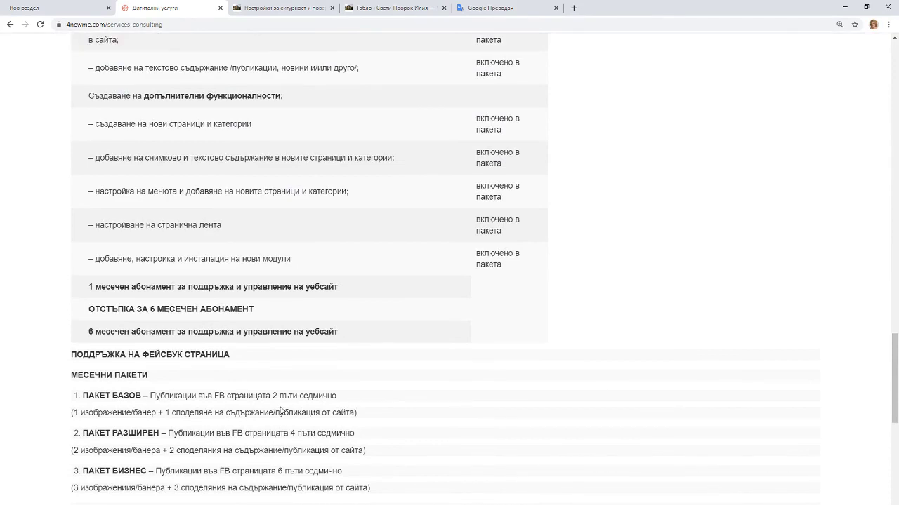
{"action": "scroll", "coordinate": [280, 410], "scroll_direction": "up", "scroll_amount": 1}
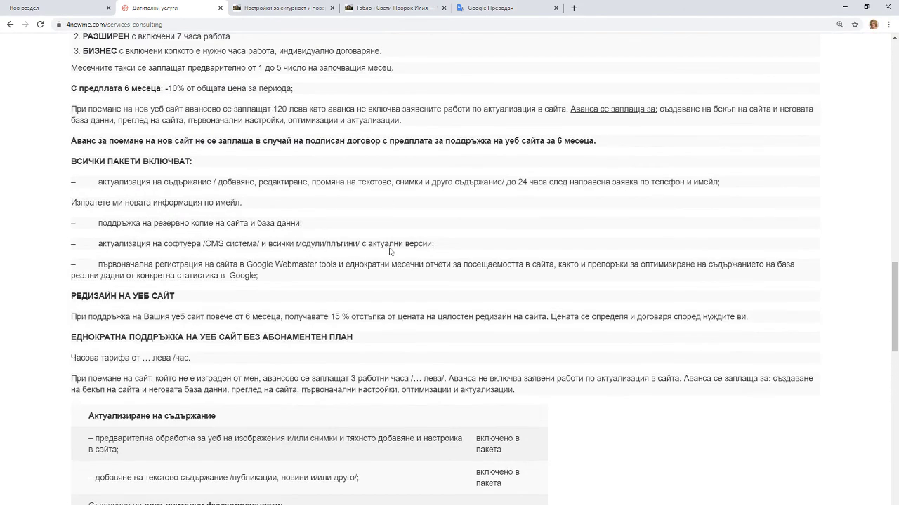